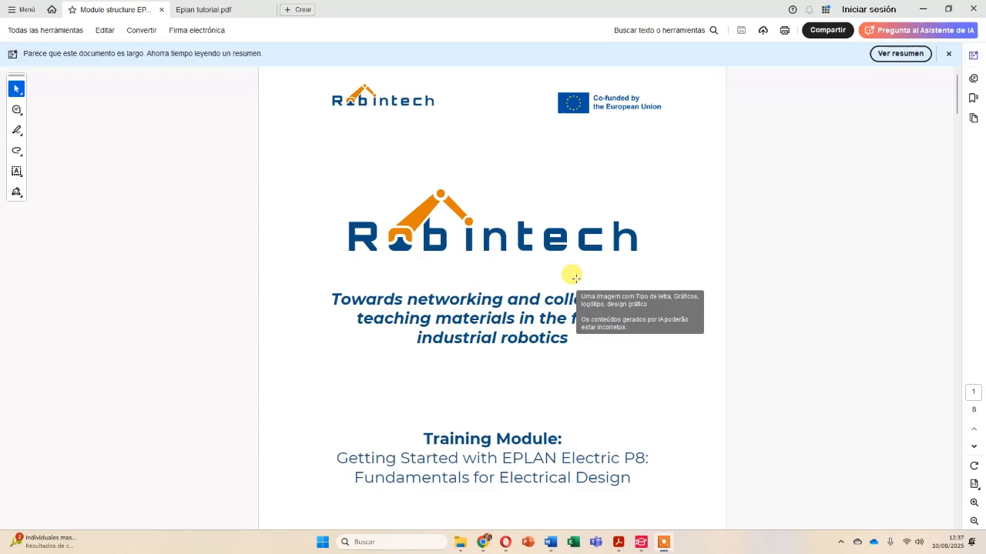
Look over the training module's cover page and switch to EPLAN.
{"action": "scroll", "coordinate": [587, 202], "scroll_direction": "down", "scroll_amount": 2}
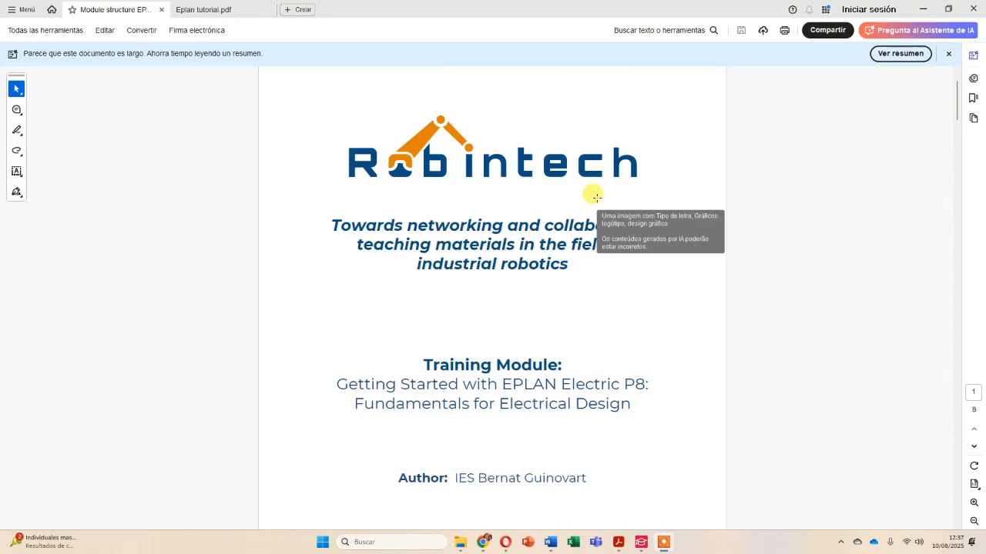
{"action": "scroll", "coordinate": [596, 197], "scroll_direction": "down", "scroll_amount": 1}
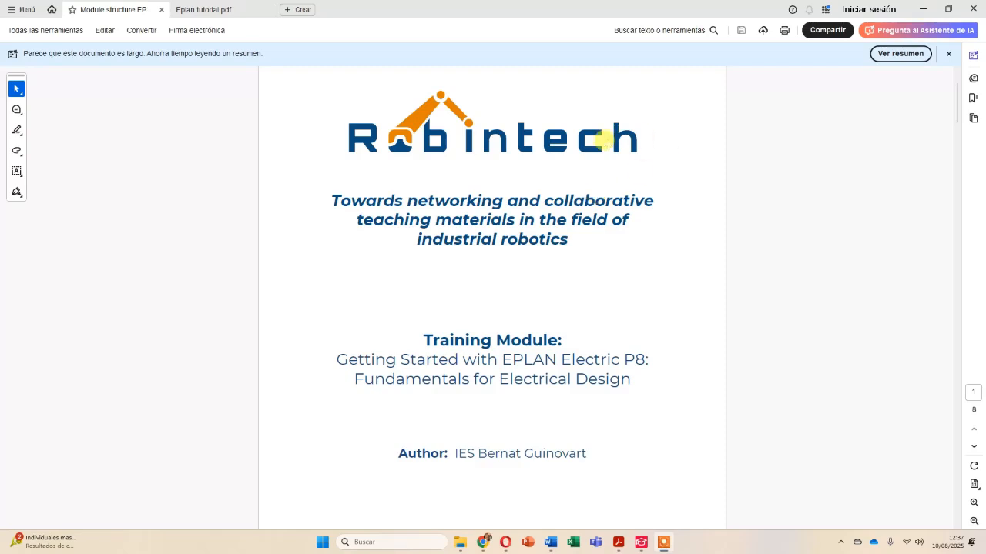
{"action": "left_click", "coordinate": [922, 9]}
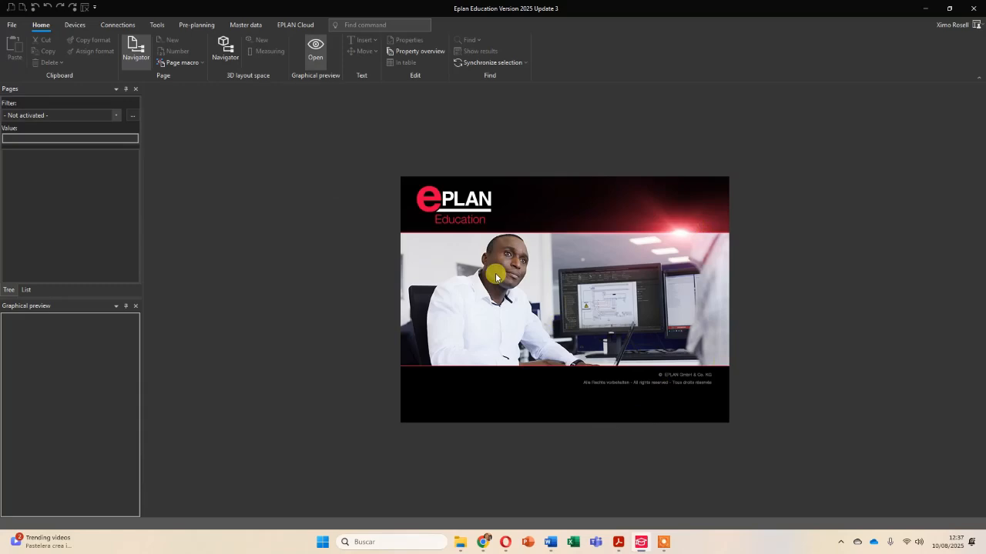
Survey the Devices, Connections, Tools, Pre-planning, Master data and EPLAN Cloud command groups, and return to the Home commands.
{"action": "left_click", "coordinate": [74, 25]}
{"action": "left_click", "coordinate": [119, 25]}
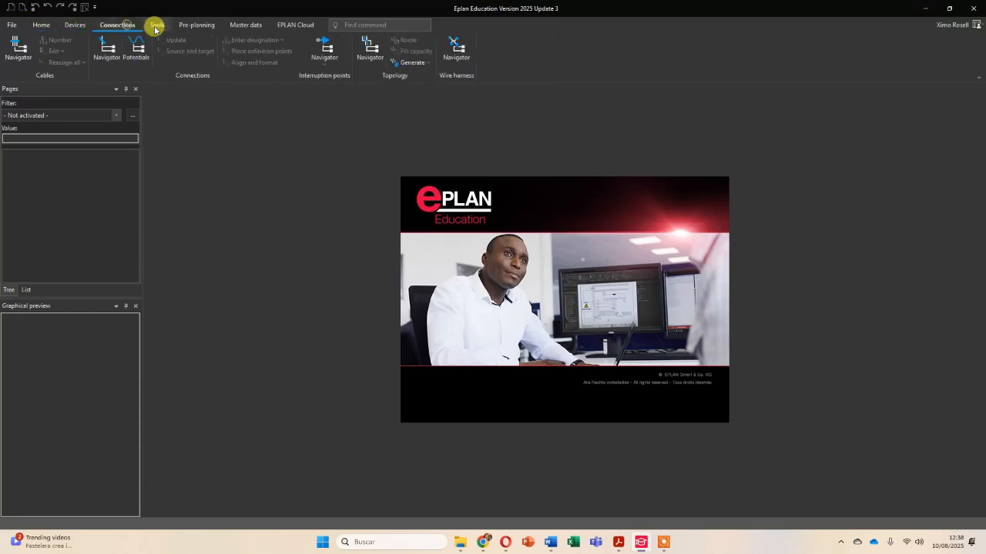
{"action": "left_click", "coordinate": [156, 25]}
{"action": "left_click", "coordinate": [204, 24]}
{"action": "left_click", "coordinate": [246, 24]}
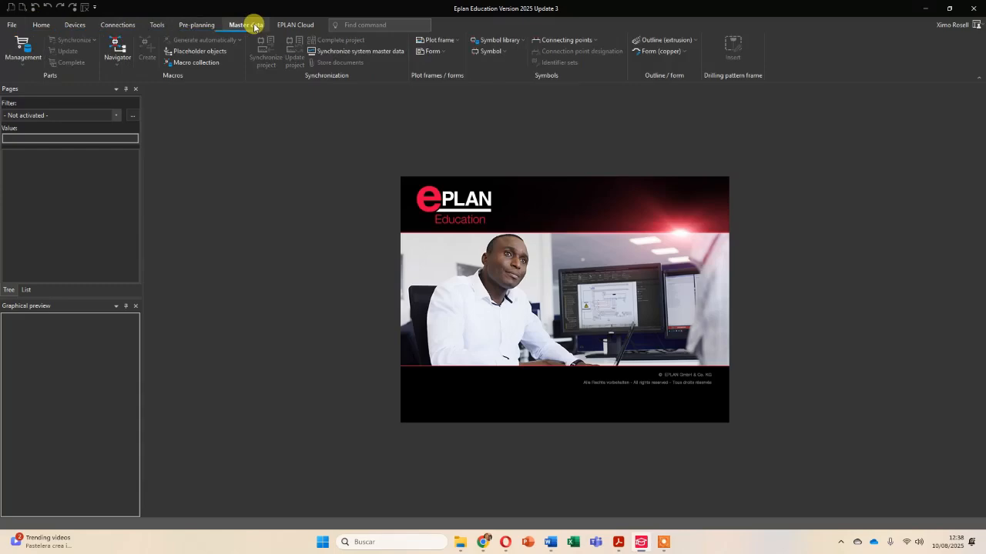
{"action": "left_click", "coordinate": [297, 24]}
{"action": "left_click", "coordinate": [41, 25]}
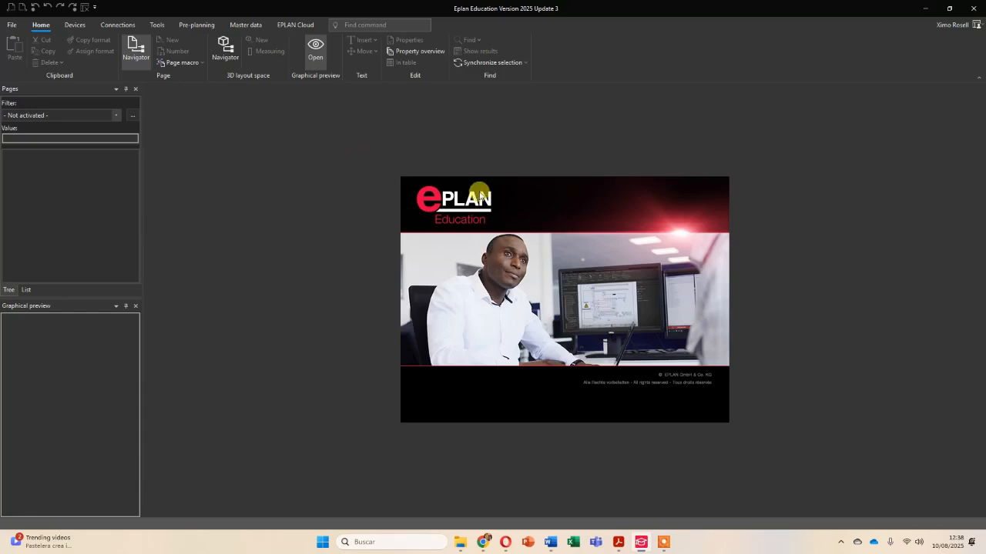
Switch to the PDF reader and examine the power supply and control circuit pages in Eplan tutorial.pdf.
{"action": "key", "text": "alt+Tab"}
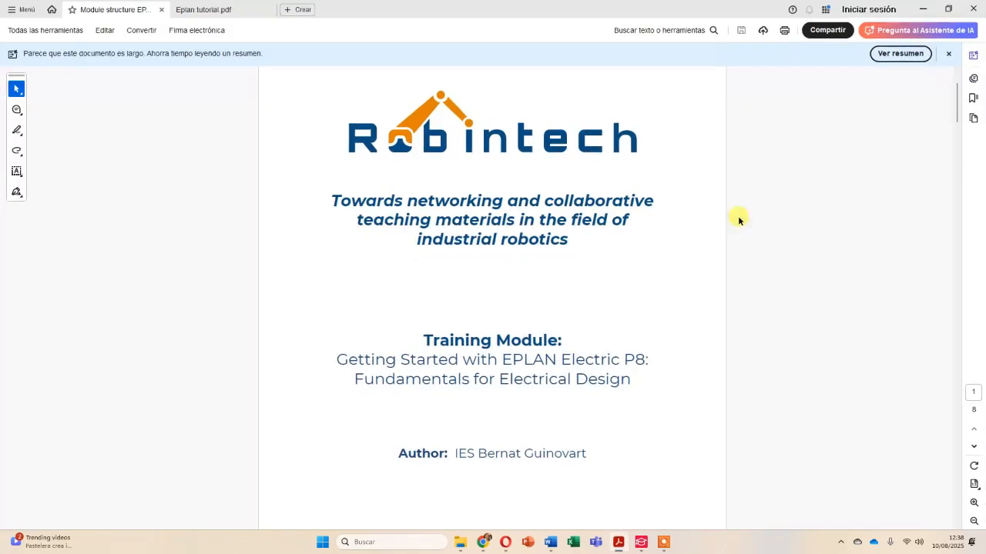
{"action": "left_click", "coordinate": [215, 10]}
{"action": "scroll", "coordinate": [577, 216], "scroll_direction": "down", "scroll_amount": 3}
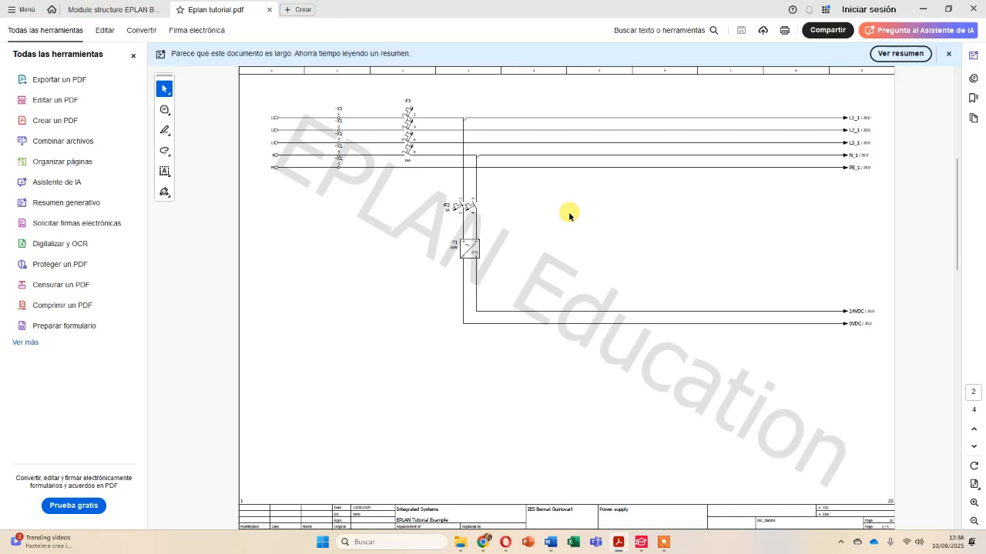
{"action": "scroll", "coordinate": [568, 212], "scroll_direction": "down", "scroll_amount": 6}
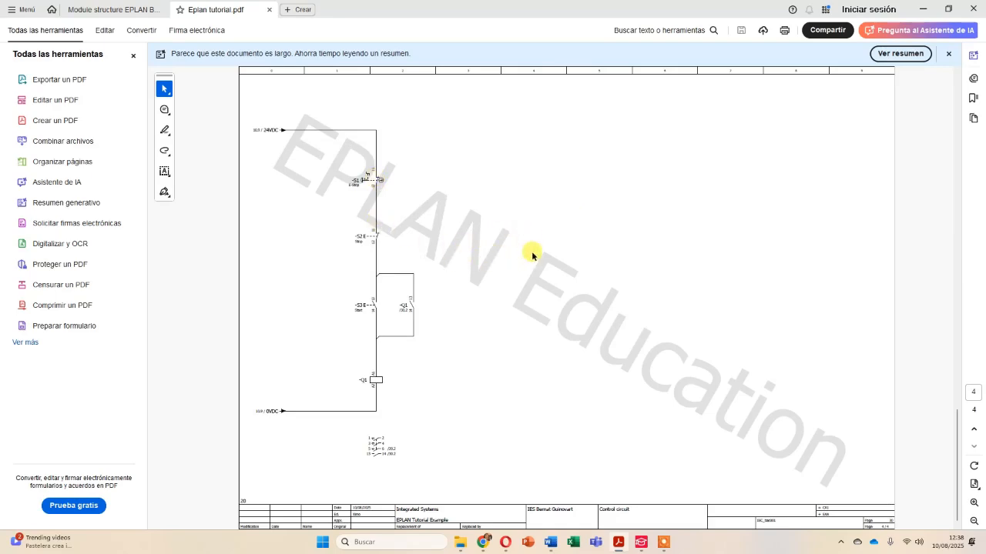
{"action": "scroll", "coordinate": [531, 252], "scroll_direction": "up", "scroll_amount": 3}
{"action": "scroll", "coordinate": [570, 252], "scroll_direction": "up", "scroll_amount": 3}
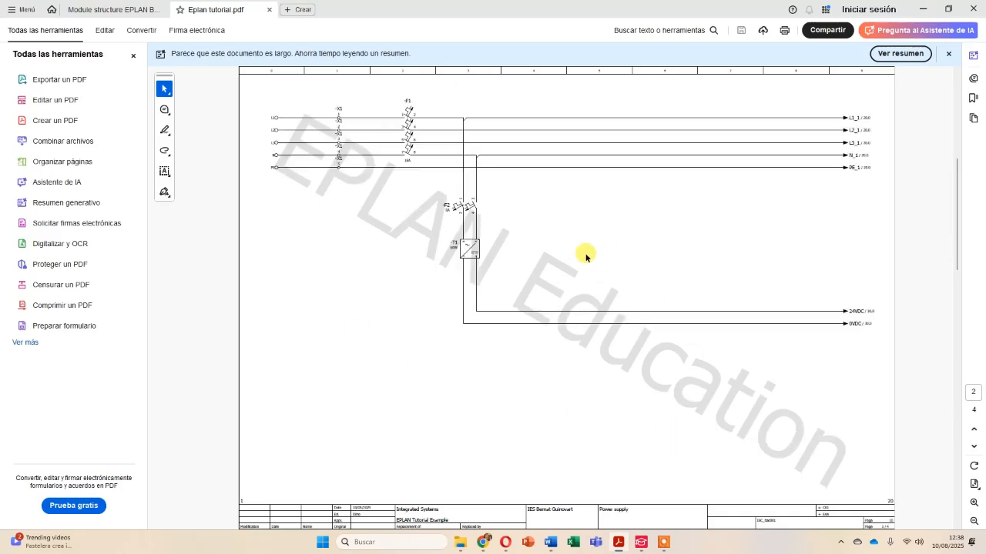
{"action": "scroll", "coordinate": [585, 257], "scroll_direction": "down", "scroll_amount": 6}
{"action": "scroll", "coordinate": [586, 257], "scroll_direction": "up", "scroll_amount": 9}
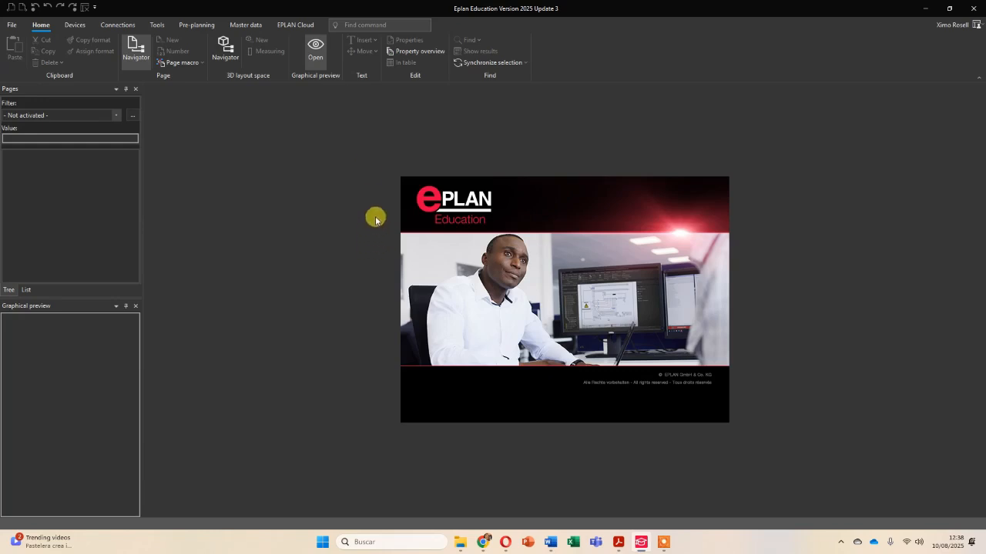
Start a new EPLAN project named Robintech tutorial, using IEC_bas001.zw9 as its basic project.
{"action": "left_click", "coordinate": [14, 27]}
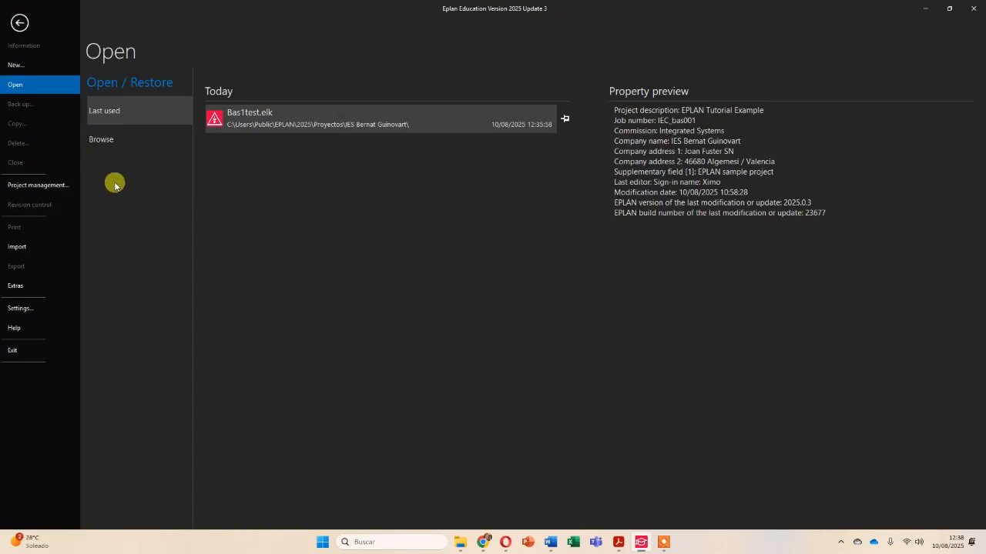
{"action": "left_click", "coordinate": [29, 67]}
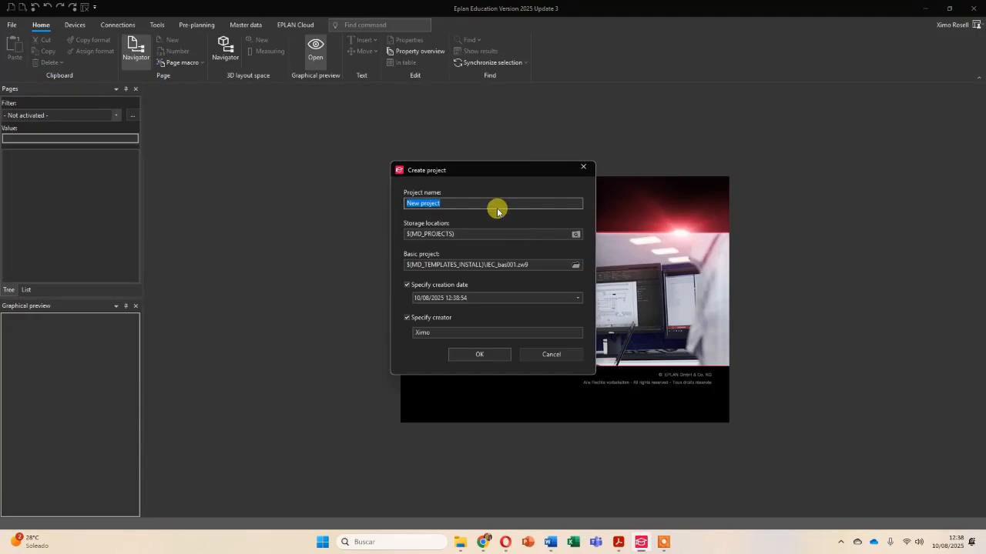
{"action": "type", "text": "Fi"}
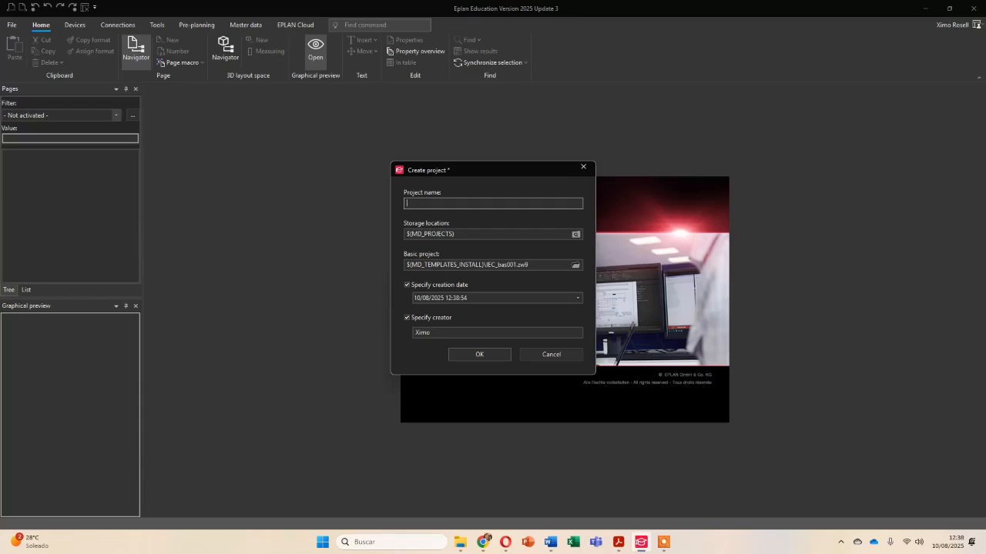
{"action": "type", "text": "bintech tutoprial"}
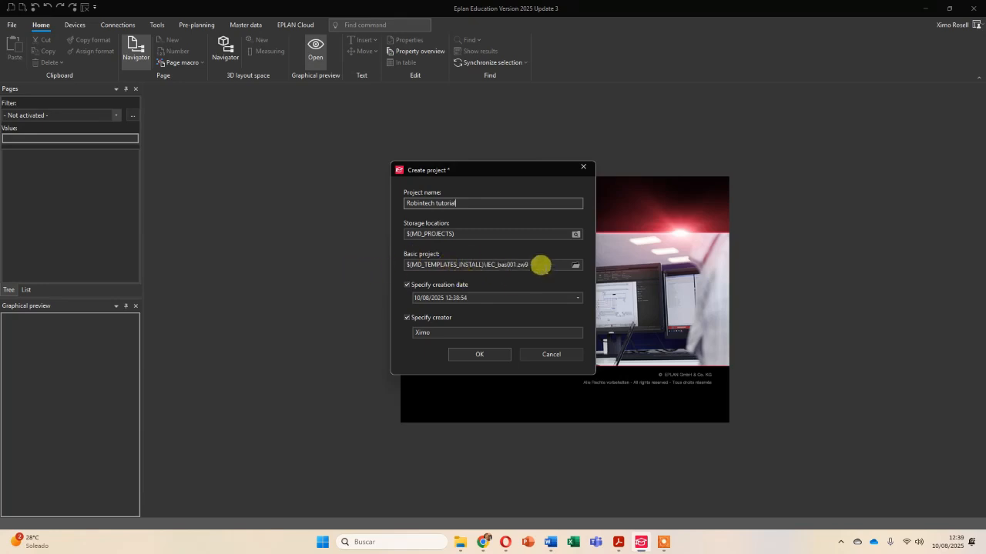
{"action": "left_click", "coordinate": [575, 265]}
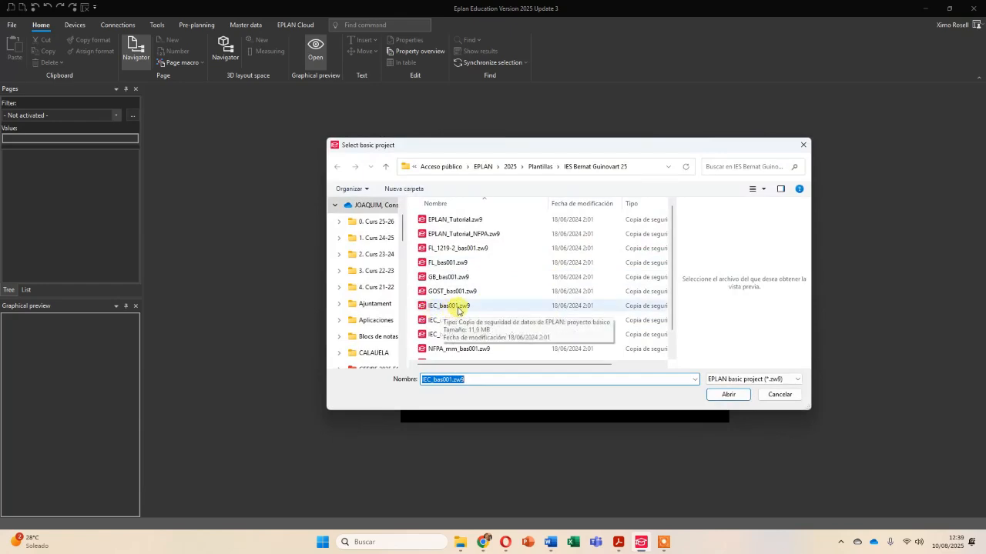
{"action": "left_click", "coordinate": [728, 395]}
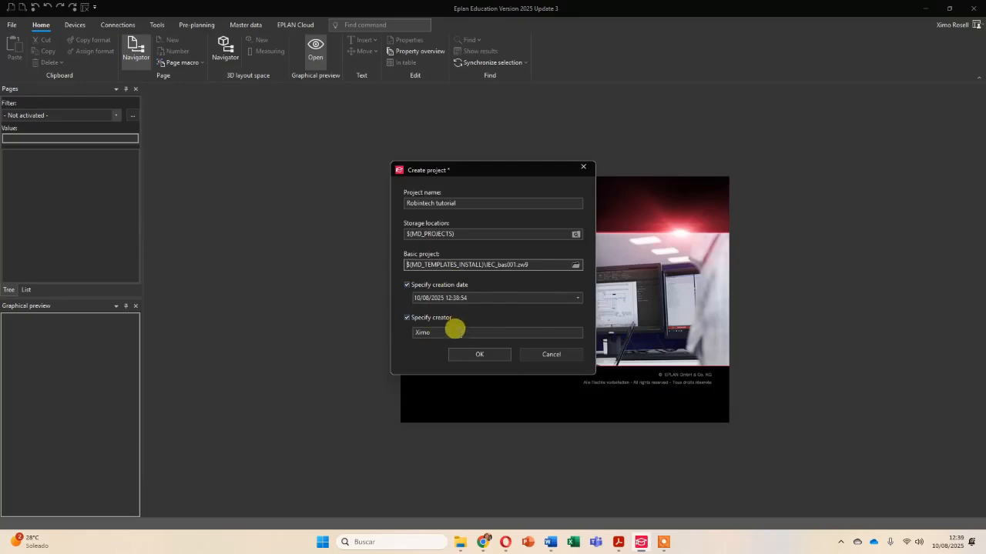
Complete the creator's full name and create the project.
{"action": "left_click", "coordinate": [454, 330]}
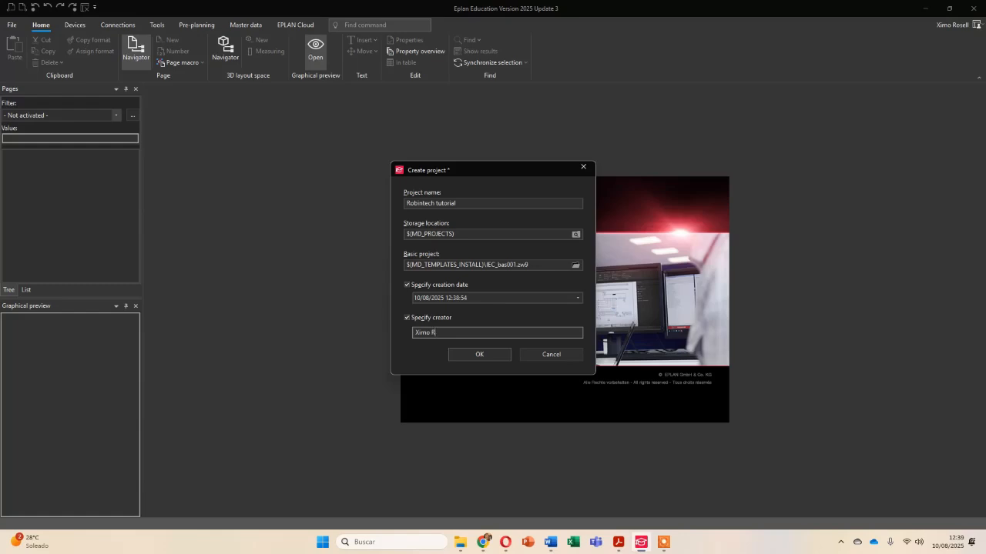
{"action": "type", "text": "Rosell"}
{"action": "left_click", "coordinate": [501, 354]}
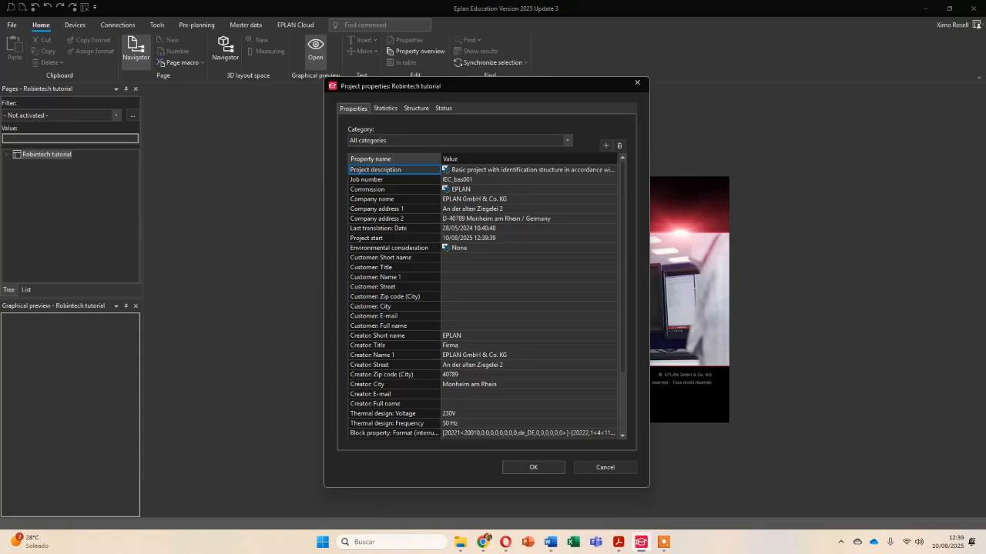
{"action": "key", "text": "alt+Tab"}
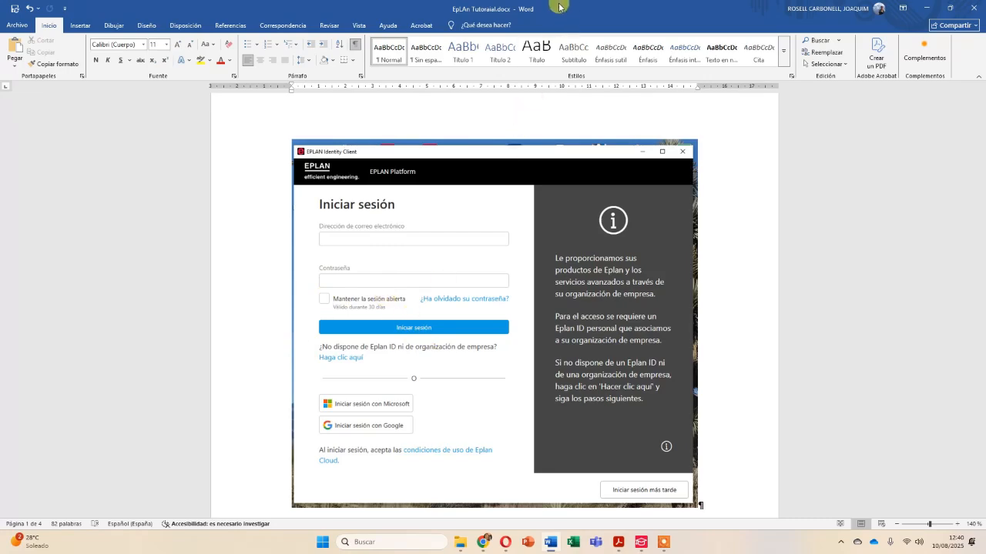
{"action": "left_click", "coordinate": [549, 542]}
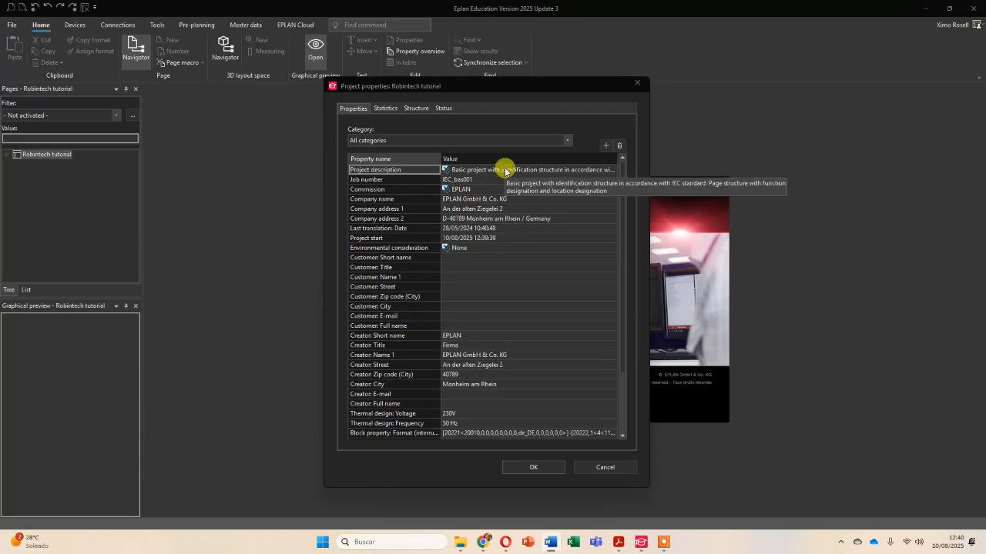
{"action": "key", "text": "super+shift+s"}
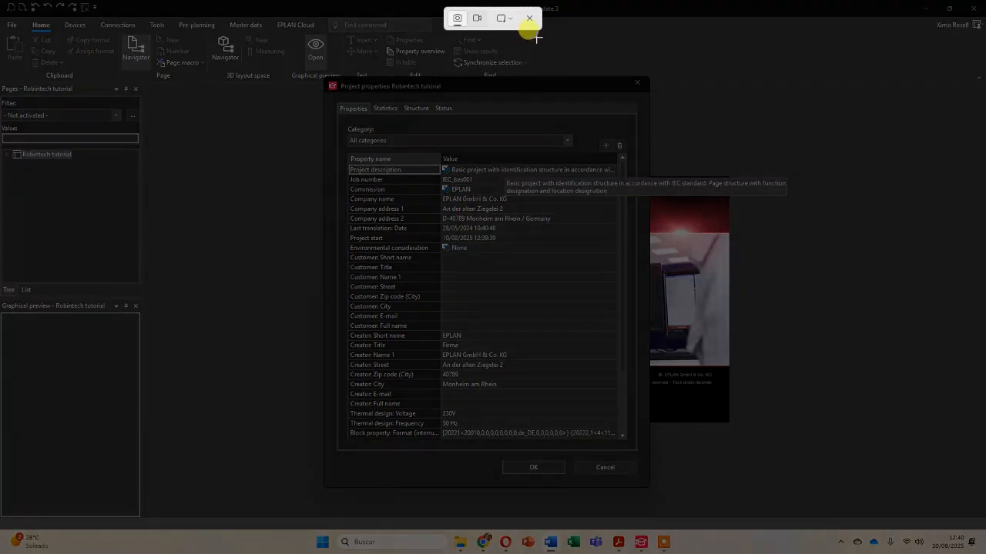
{"action": "left_click", "coordinate": [531, 18]}
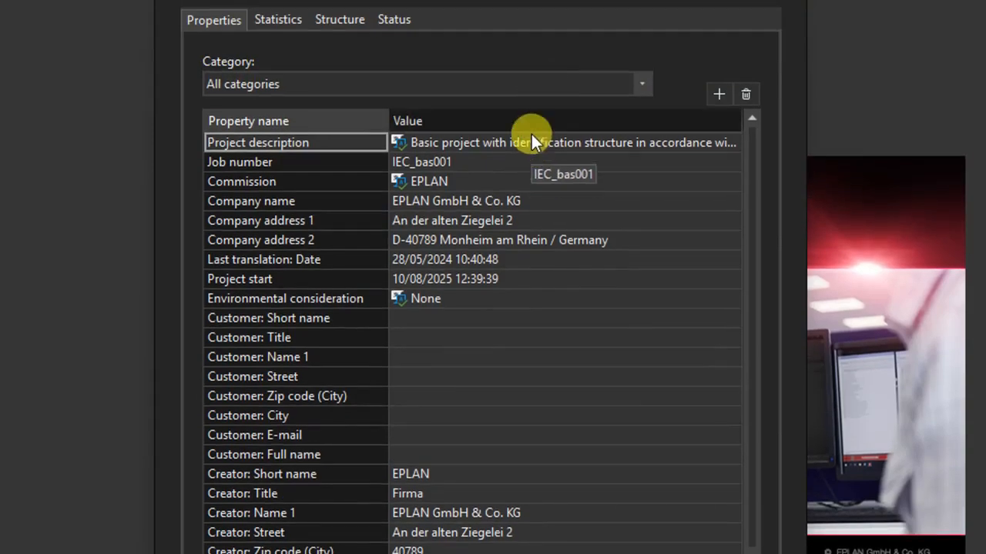
Replace the project description with "First Robintech project".
{"action": "left_click", "coordinate": [532, 144]}
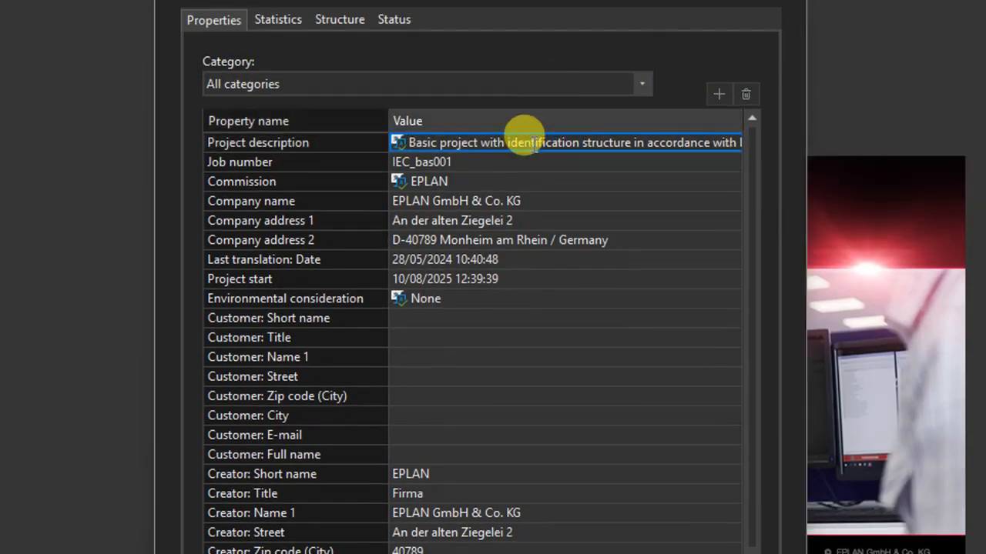
{"action": "left_click_drag", "start_coordinate": [532, 144], "coordinate": [402, 142]}
{"action": "key", "text": "Delete"}
{"action": "key", "text": "Right"}
{"action": "key", "text": "Right"}
{"action": "key", "text": "Right"}
{"action": "key", "text": "Right"}
{"action": "key", "text": "Right"}
{"action": "key", "text": "Right"}
{"action": "key", "text": "Right"}
{"action": "key", "text": "Right"}
{"action": "key", "text": "Right"}
{"action": "key", "text": "Right"}
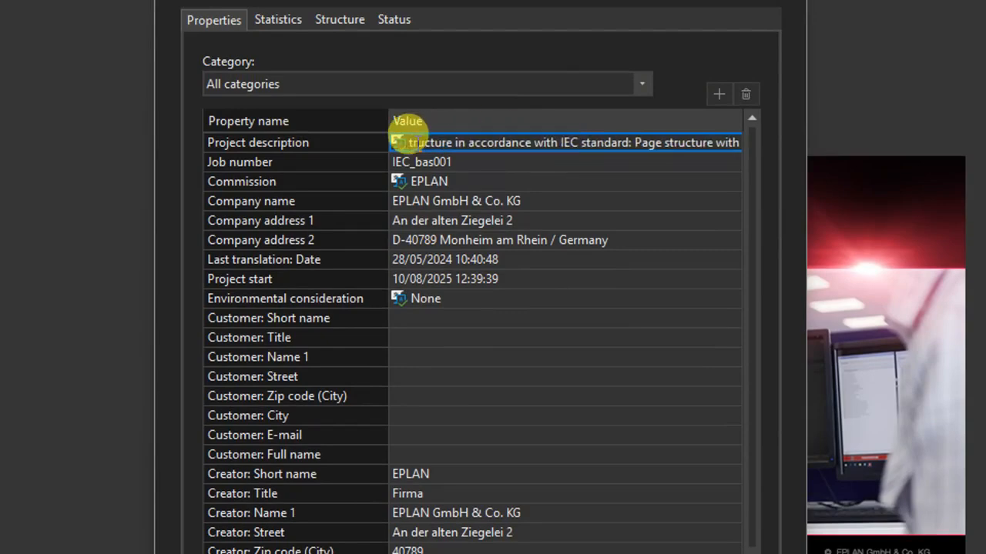
{"action": "key", "text": "Delete"}
{"action": "key", "text": "Delete"}
{"action": "key", "text": "Delete"}
{"action": "key", "text": "Delete"}
{"action": "key", "text": "Delete"}
{"action": "key", "text": "Delete"}
{"action": "key", "text": "Delete"}
{"action": "key", "text": "Delete"}
{"action": "key", "text": "Delete"}
{"action": "key", "text": "Delete"}
{"action": "key", "text": "Delete"}
{"action": "key", "text": "Delete"}
{"action": "key", "text": "Delete"}
{"action": "key", "text": "Delete"}
{"action": "key", "text": "Delete"}
{"action": "key", "text": "Delete"}
{"action": "key", "text": "Delete"}
{"action": "key", "text": "Delete"}
{"action": "key", "text": "Delete"}
{"action": "key", "text": "Delete"}
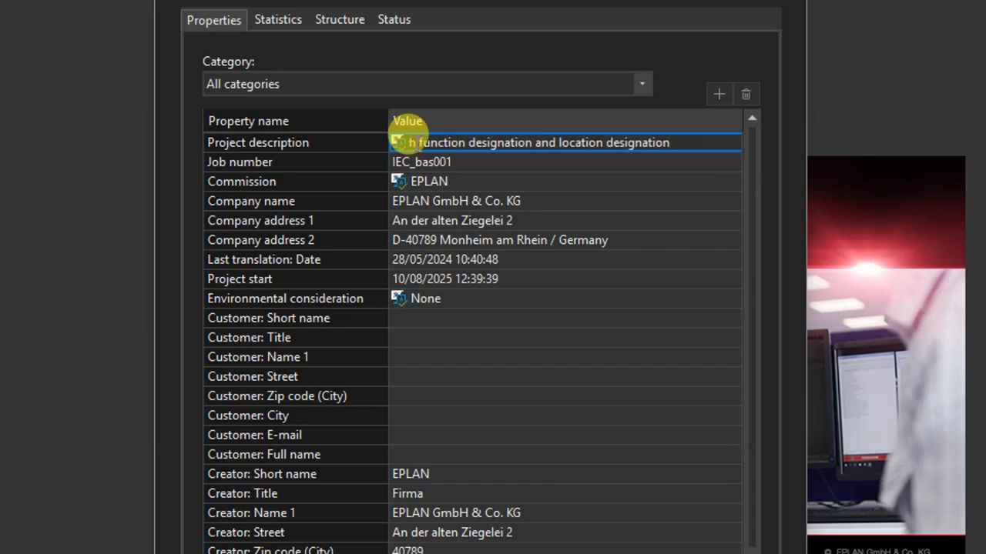
{"action": "key", "text": "Delete"}
{"action": "key", "text": "Delete"}
{"action": "key", "text": "Delete"}
{"action": "key", "text": "Delete"}
{"action": "key", "text": "Delete"}
{"action": "key", "text": "Delete"}
{"action": "key", "text": "Delete"}
{"action": "key", "text": "Delete"}
{"action": "key", "text": "Delete"}
{"action": "key", "text": "Delete"}
{"action": "key", "text": "Delete"}
{"action": "key", "text": "Delete"}
{"action": "key", "text": "Delete"}
{"action": "key", "text": "Delete"}
{"action": "key", "text": "Delete"}
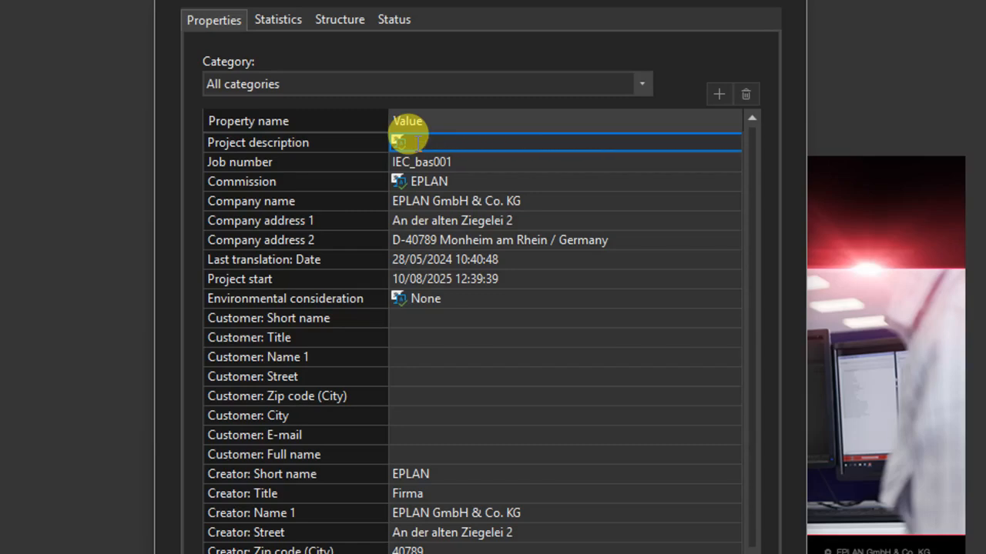
{"action": "type", "text": "First Rov"}
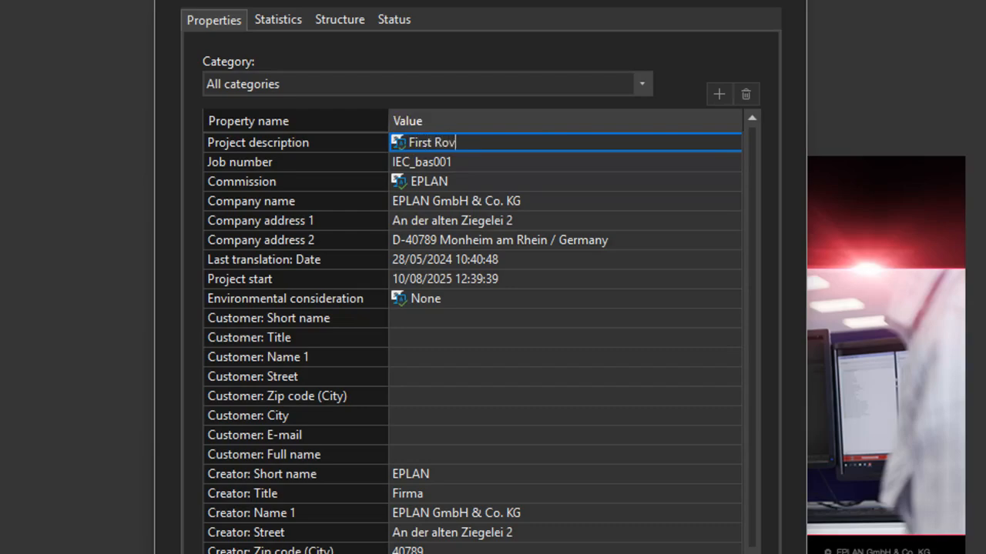
{"action": "type", "text": "bintech project"}
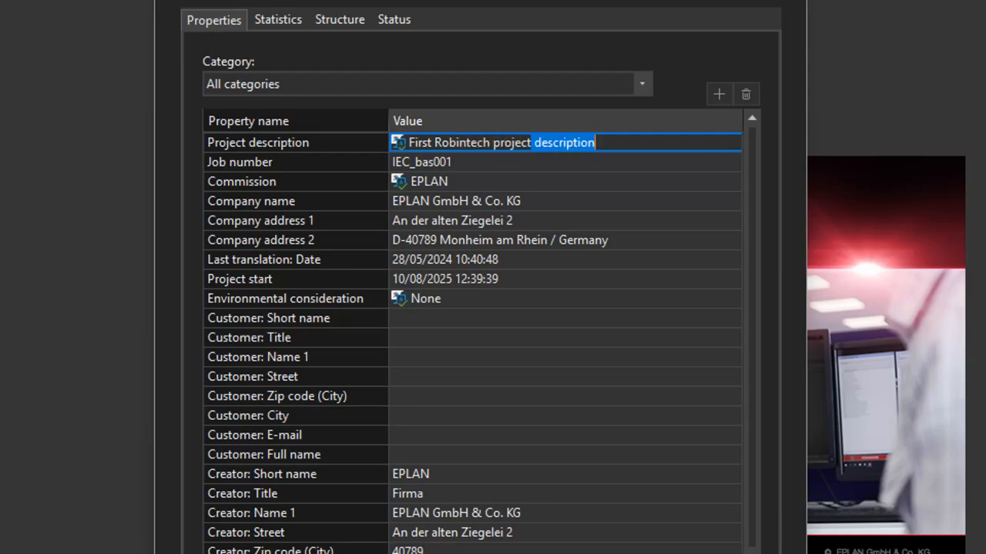
{"action": "key", "text": "Delete"}
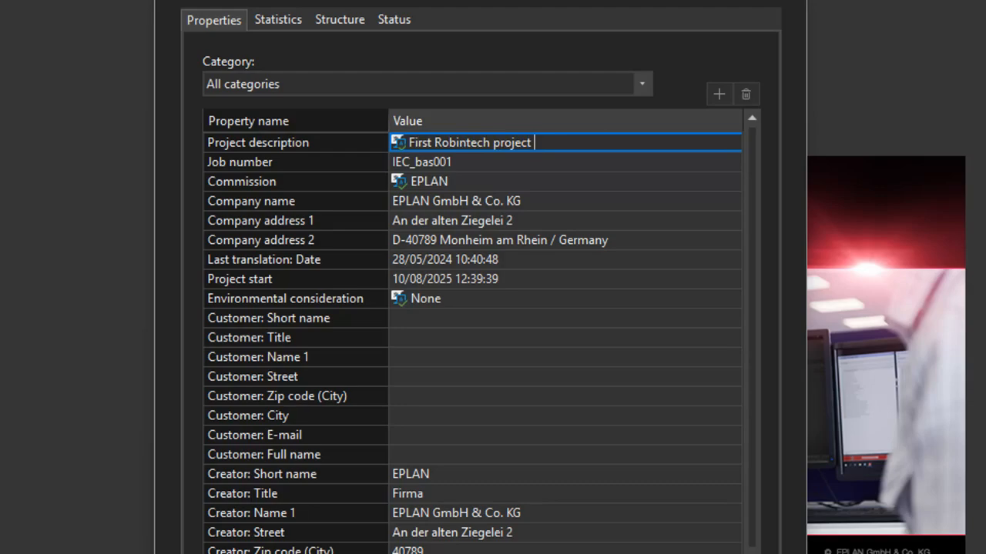
Set the project's commission to "Integrated Systems".
{"action": "left_click", "coordinate": [453, 188]}
{"action": "left_click", "coordinate": [455, 187]}
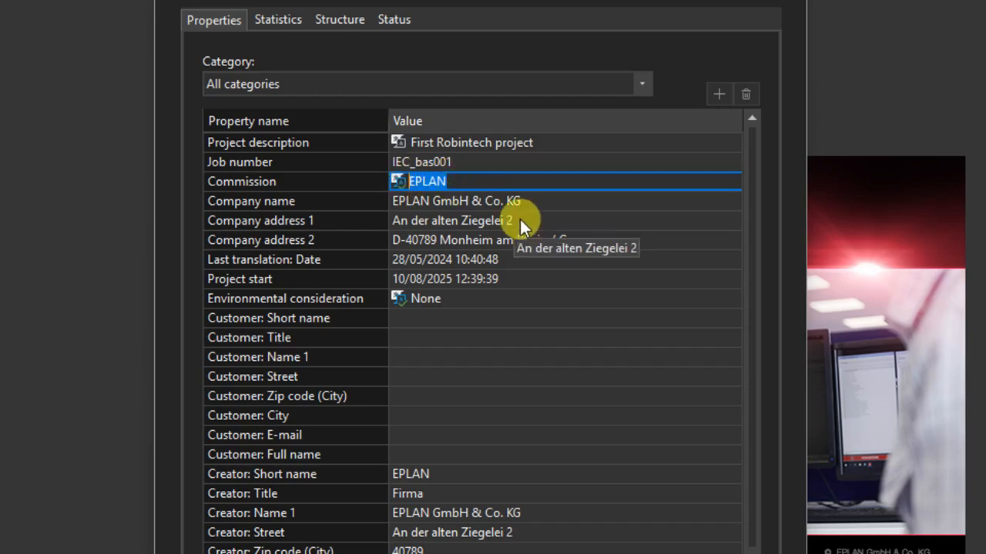
{"action": "type", "text": "In"}
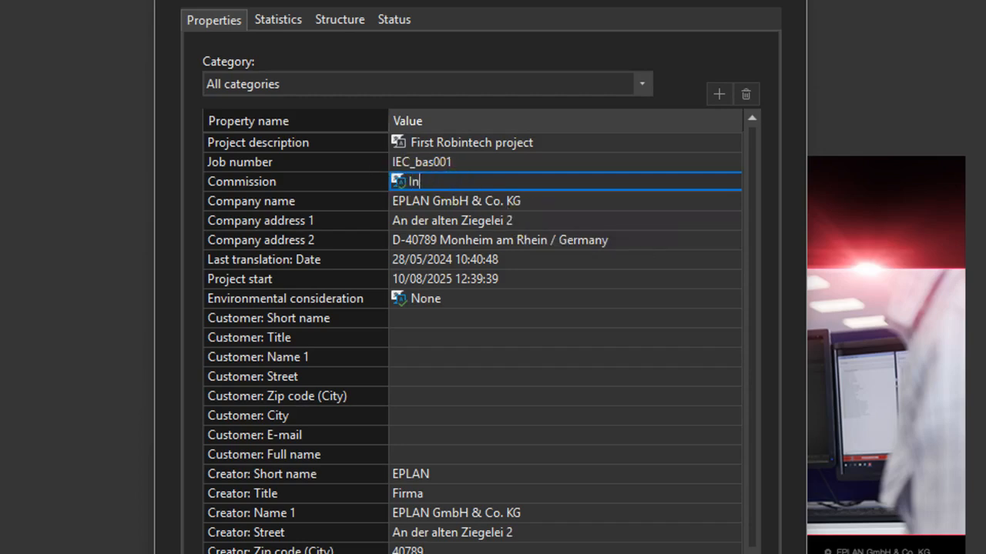
{"action": "type", "text": "tegrat"}
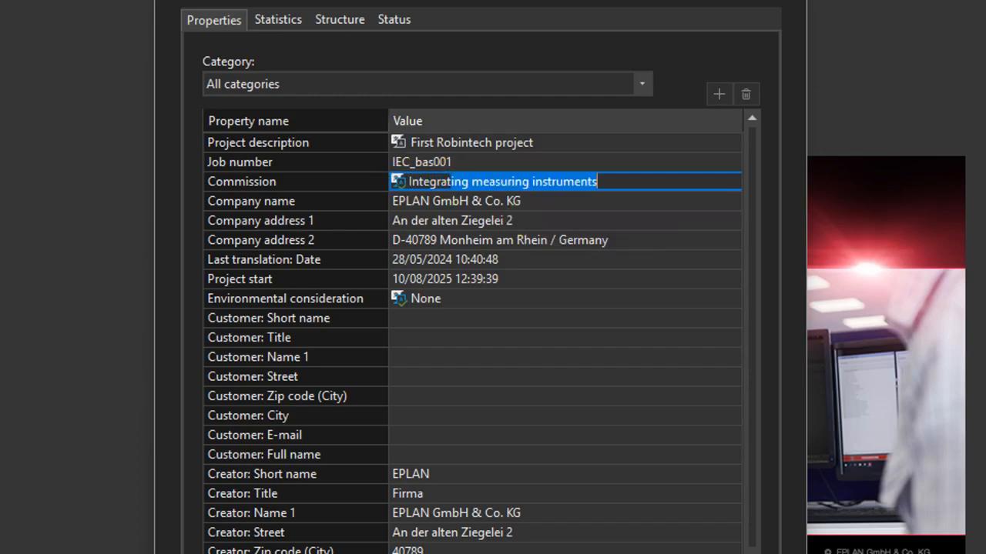
{"action": "type", "text": "ed Systems"}
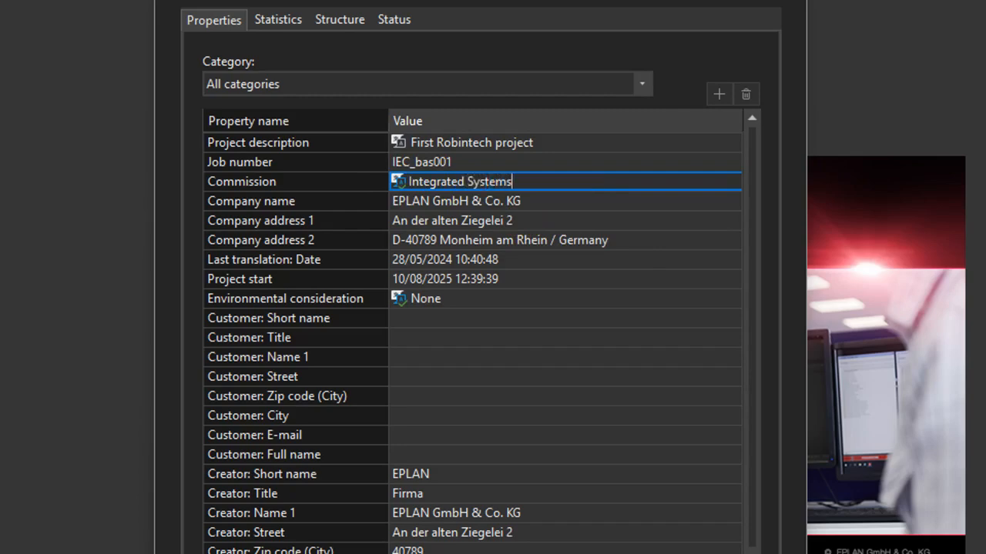
Replace the project's company name with "IES Bernat Guinovart".
{"action": "left_click", "coordinate": [511, 218]}
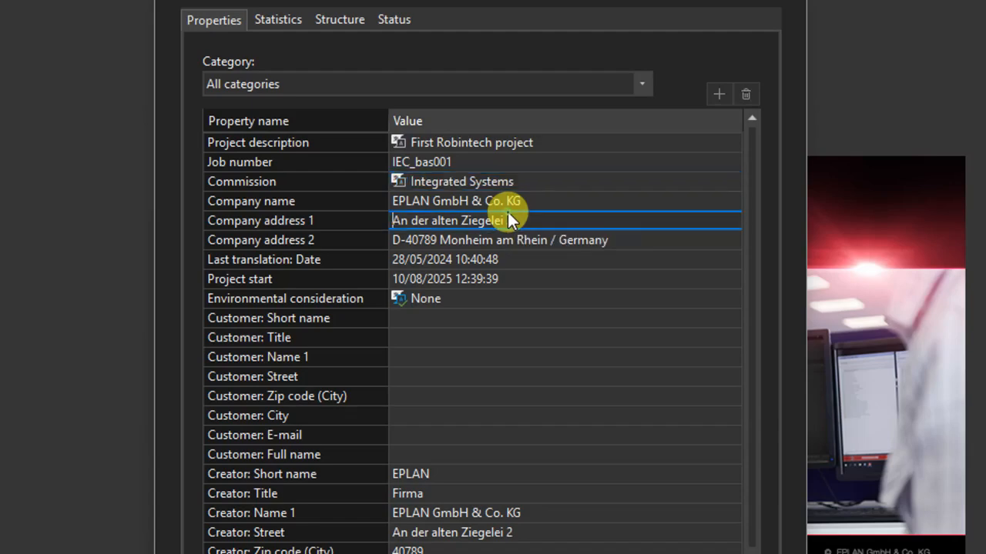
{"action": "left_click", "coordinate": [519, 201]}
{"action": "left_click_drag", "start_coordinate": [521, 201], "coordinate": [363, 209]}
{"action": "key", "text": "BackSpace"}
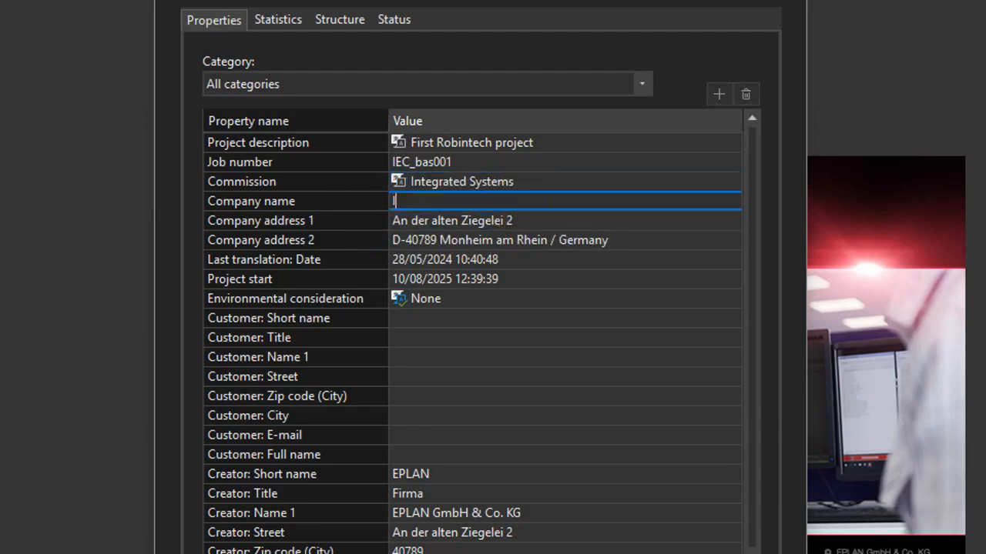
{"action": "type", "text": "IES Bernat Gui"}
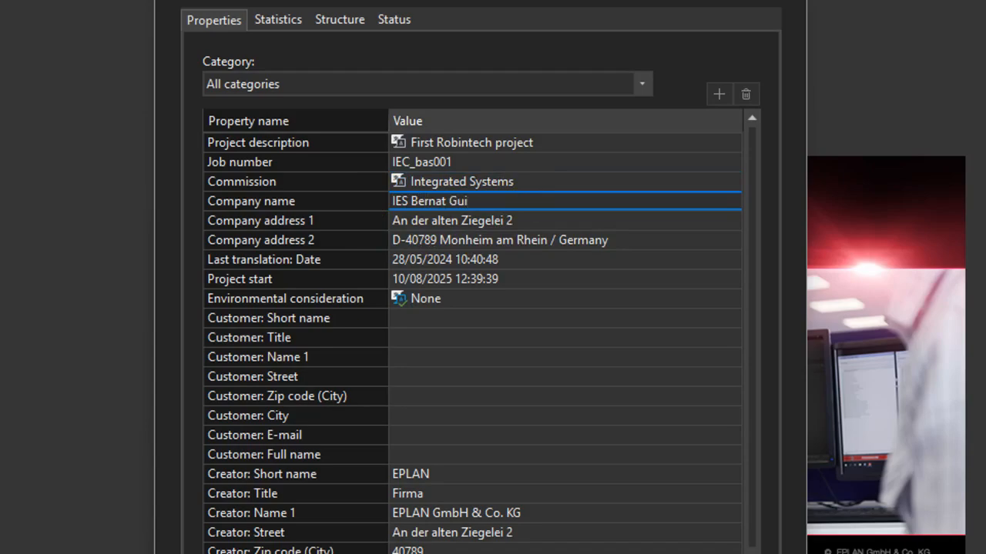
{"action": "type", "text": "novart"}
Replace both company address lines with the school's street and its town, zip code and province.
{"action": "left_click", "coordinate": [463, 217]}
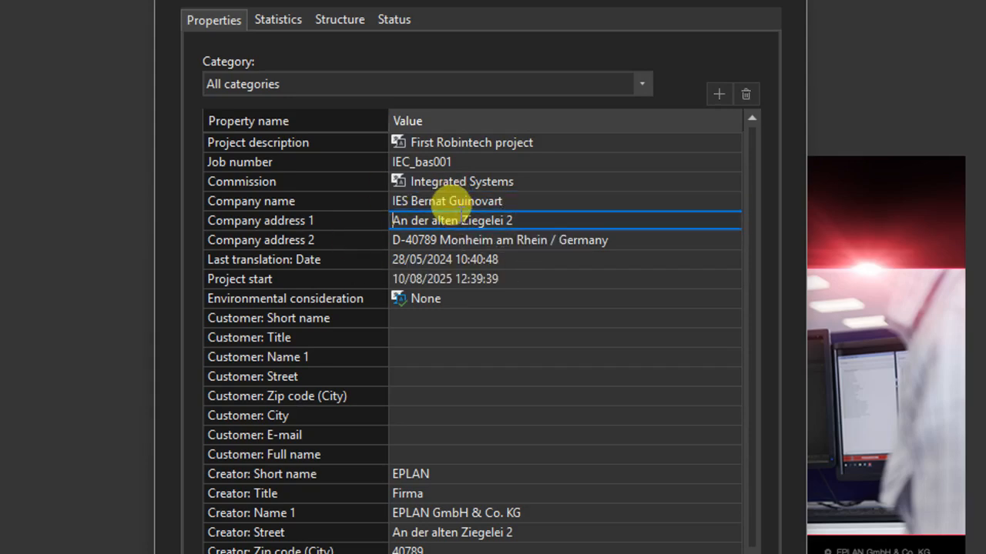
{"action": "triple_click", "coordinate": [516, 215]}
{"action": "type", "text": "JO"}
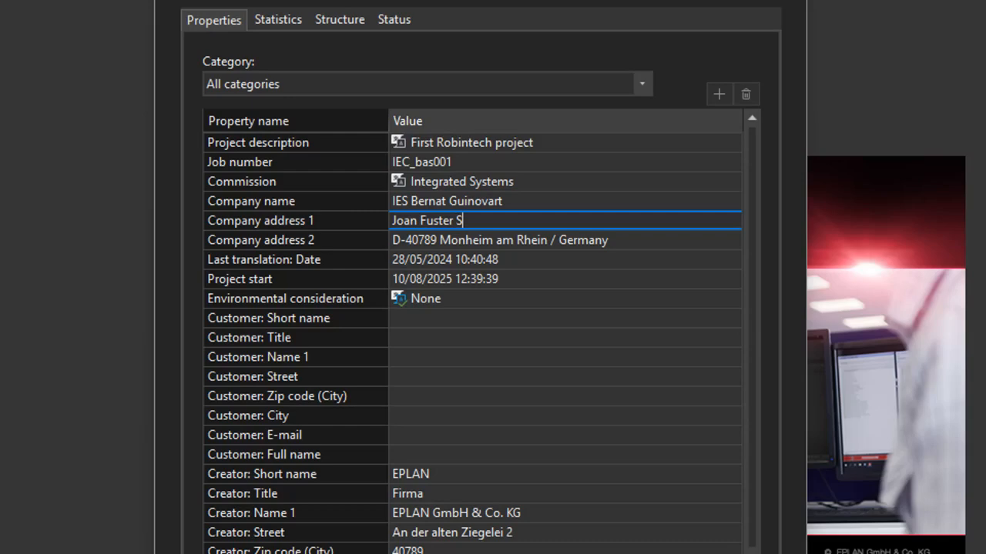
{"action": "left_click", "coordinate": [442, 242]}
{"action": "left_click_drag", "start_coordinate": [609, 239], "coordinate": [362, 231]}
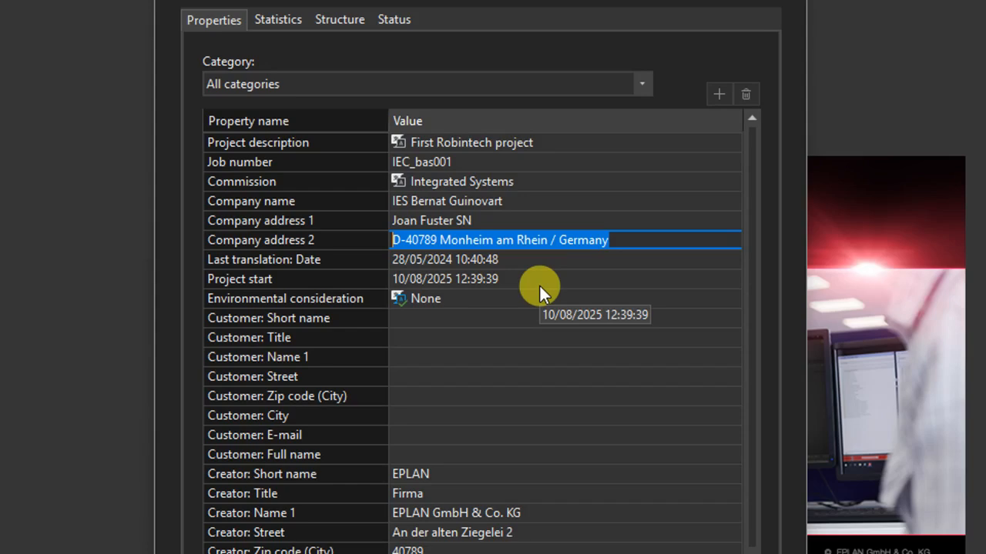
{"action": "type", "text": "A"}
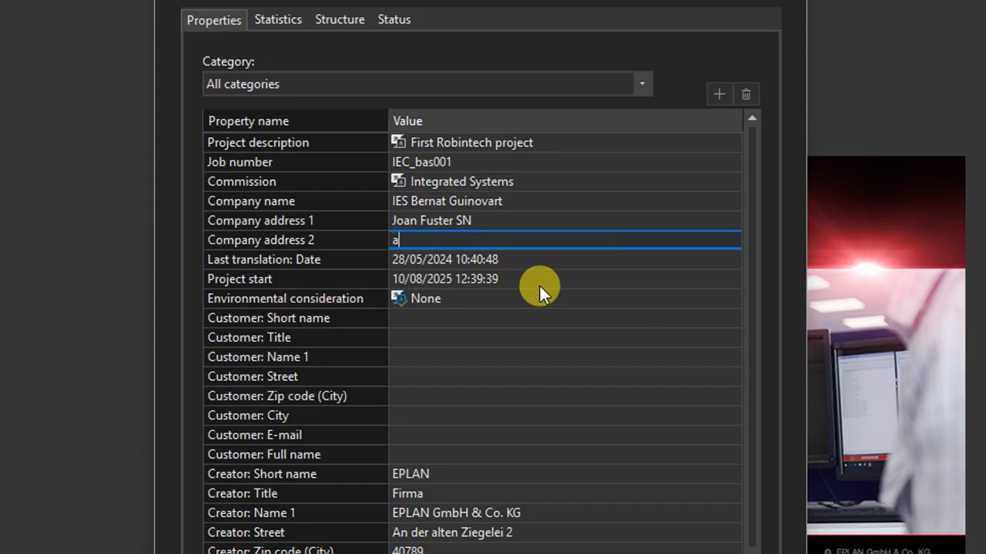
{"action": "type", "text": "lgemesi"}
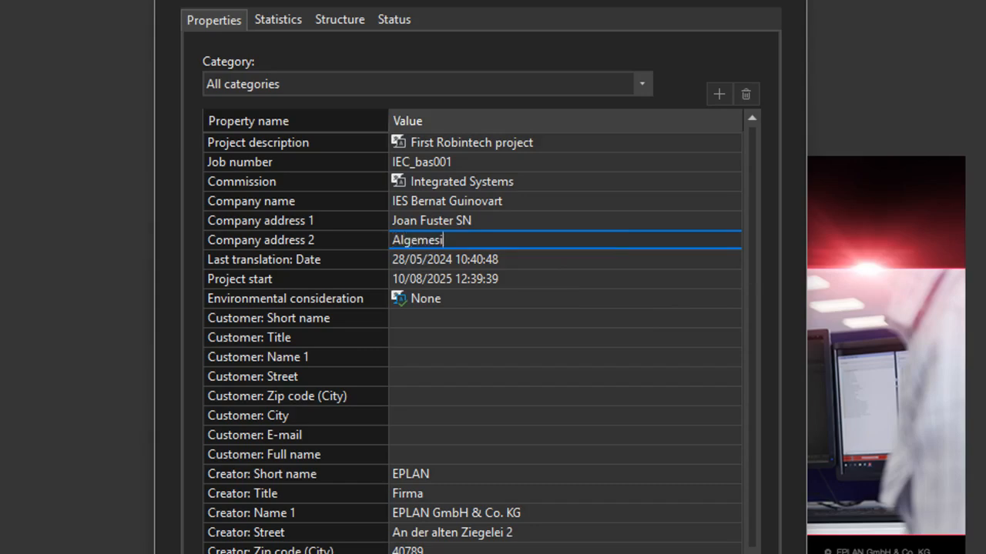
{"action": "type", "text": " 46680 Valencia"}
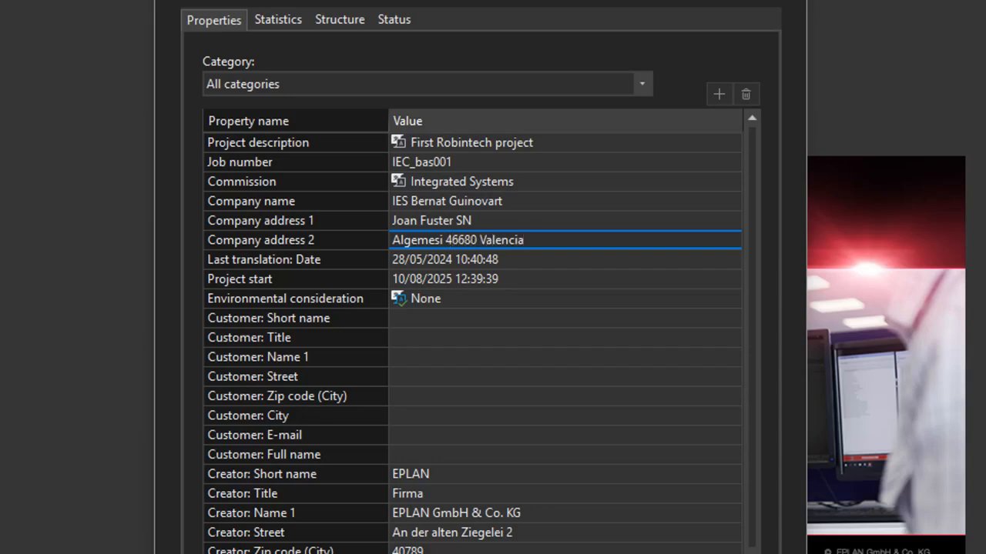
Replace the creator's short name with the creator's initials and Name 1 with the creator's full name.
{"action": "scroll", "coordinate": [507, 325], "scroll_direction": "down", "scroll_amount": 3}
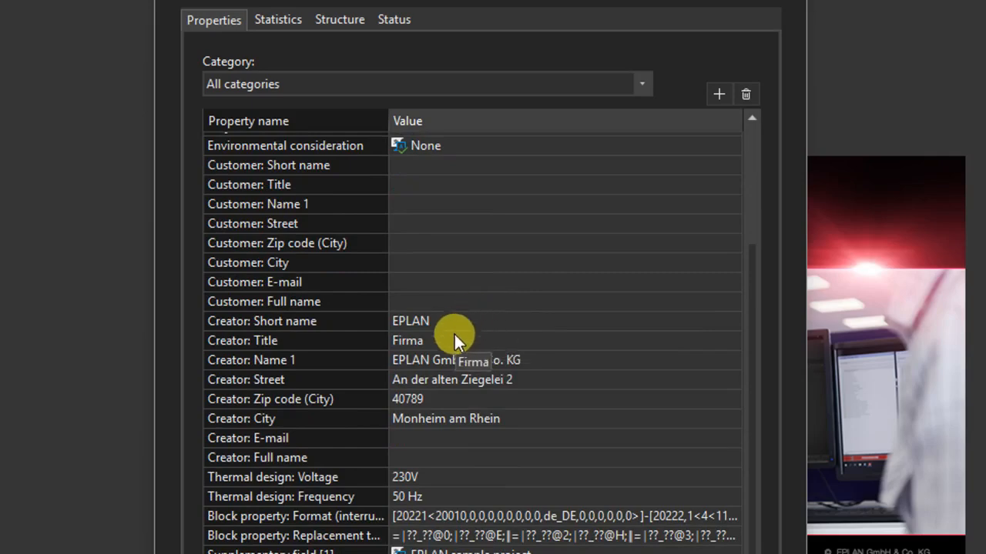
{"action": "left_click", "coordinate": [447, 323]}
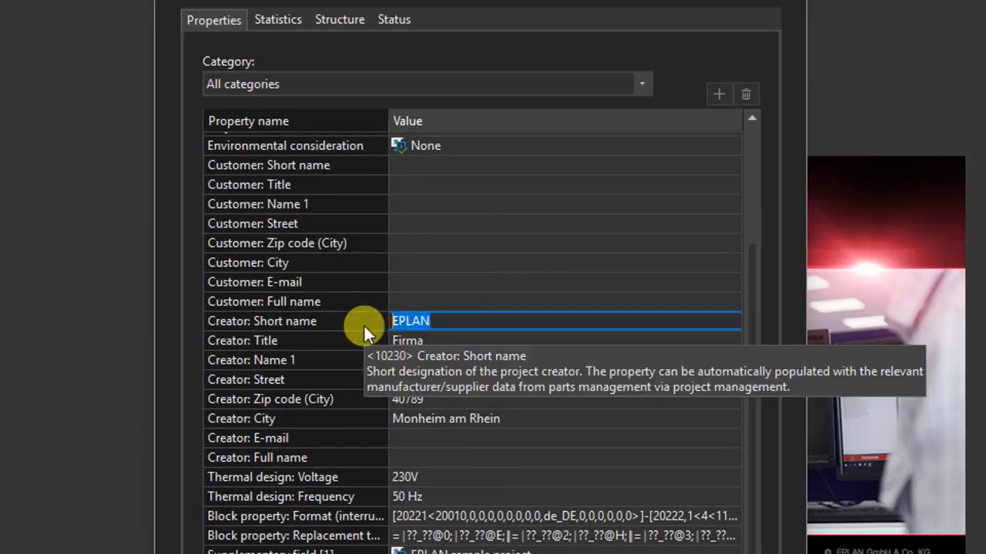
{"action": "type", "text": "XR"}
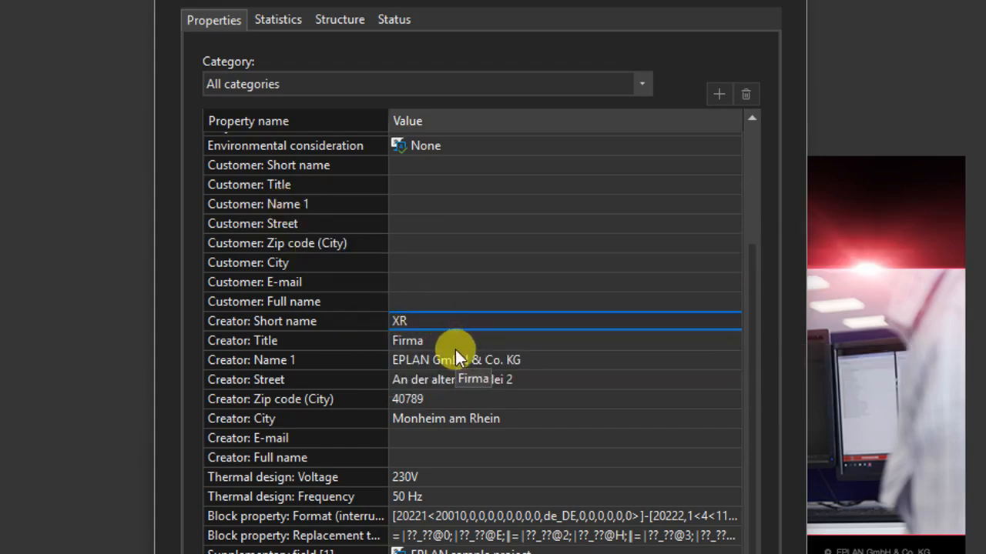
{"action": "left_click", "coordinate": [457, 356]}
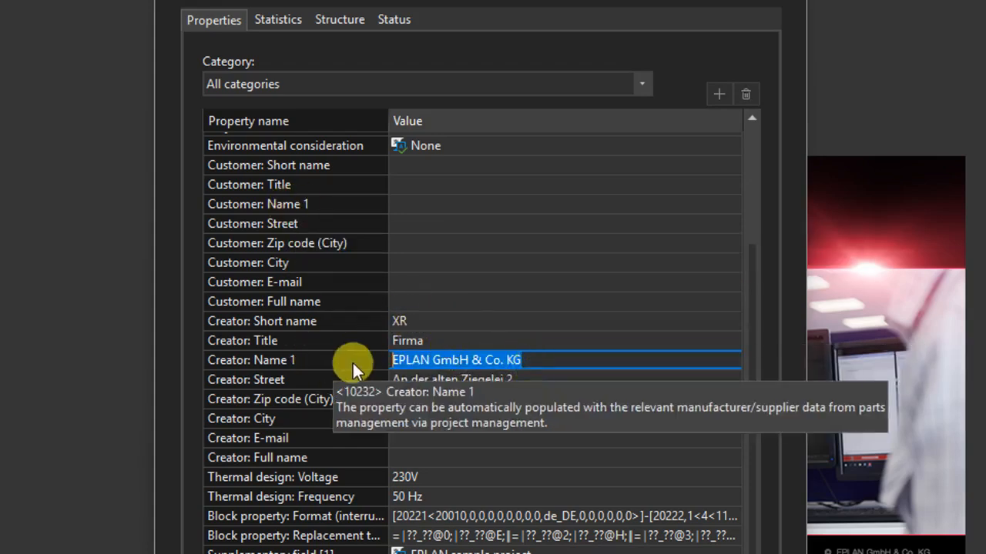
{"action": "type", "text": "Xim"}
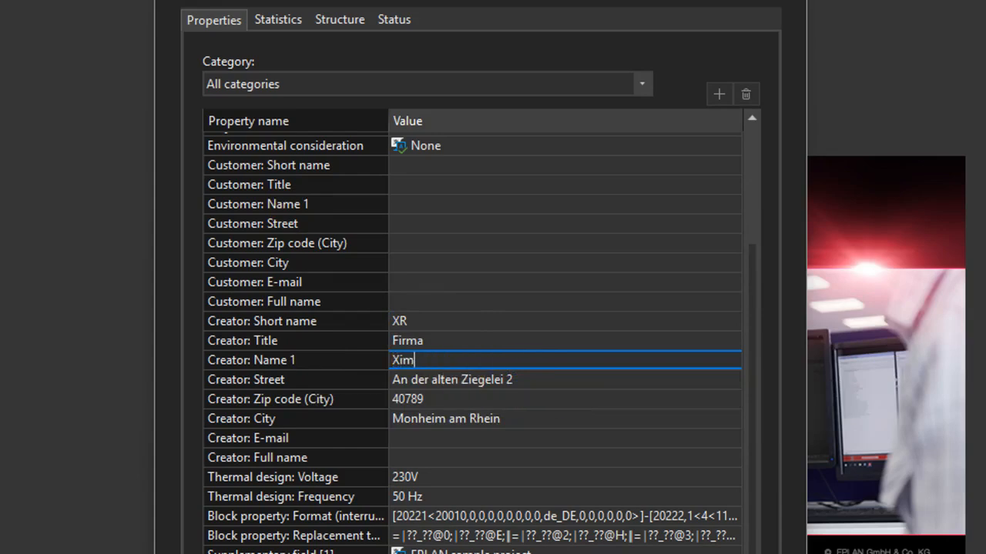
{"action": "type", "text": " oRosell"}
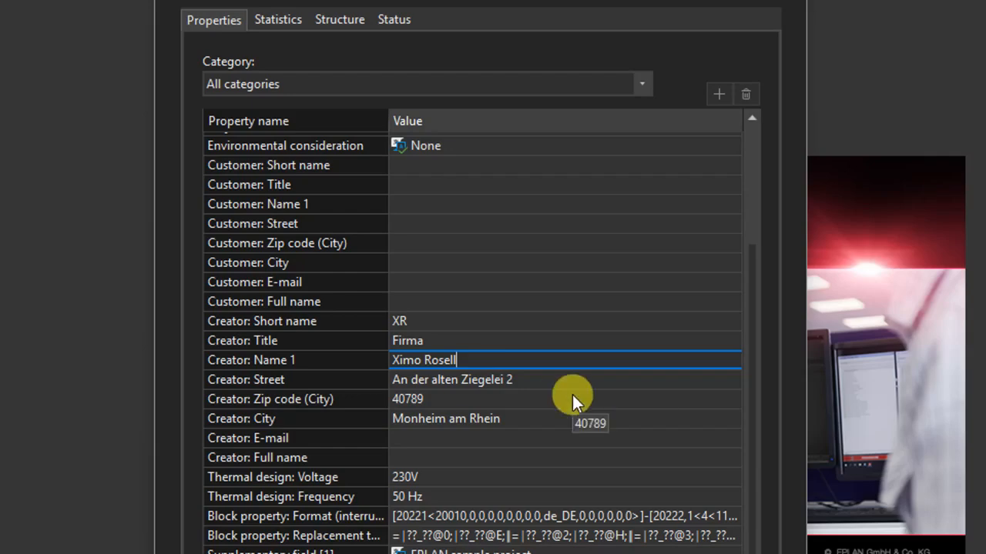
Replace the creator's street with the new street name.
{"action": "left_click", "coordinate": [544, 387]}
{"action": "key", "text": "ctrl+a"}
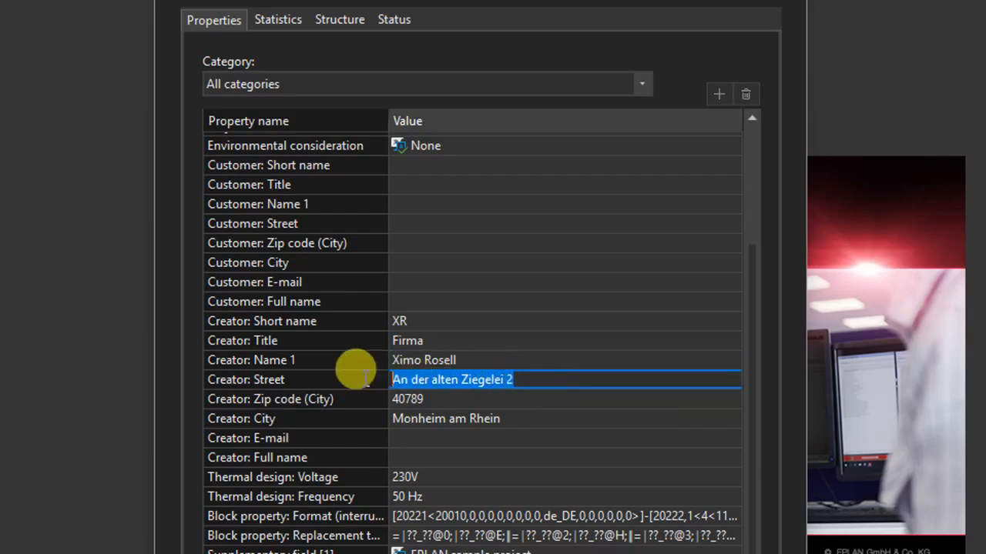
{"action": "type", "text": "JOan"}
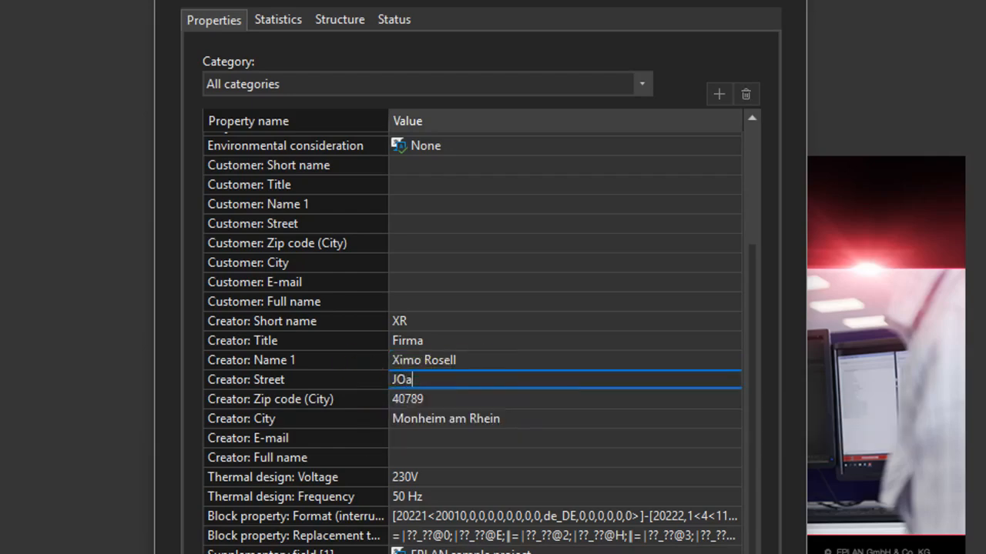
{"action": "key", "text": "BackSpace"}
{"action": "key", "text": "BackSpace"}
{"action": "type", "text": "oan Fuster"}
Enter the creator's new zip code and city in place of the template values.
{"action": "left_click", "coordinate": [417, 399]}
{"action": "type", "text": "46680"}
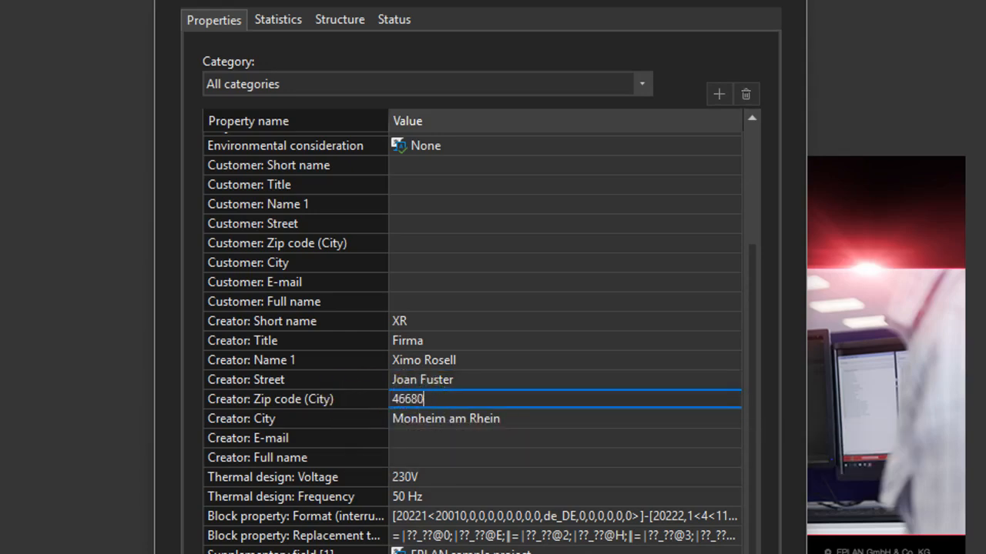
{"action": "left_click", "coordinate": [411, 416]}
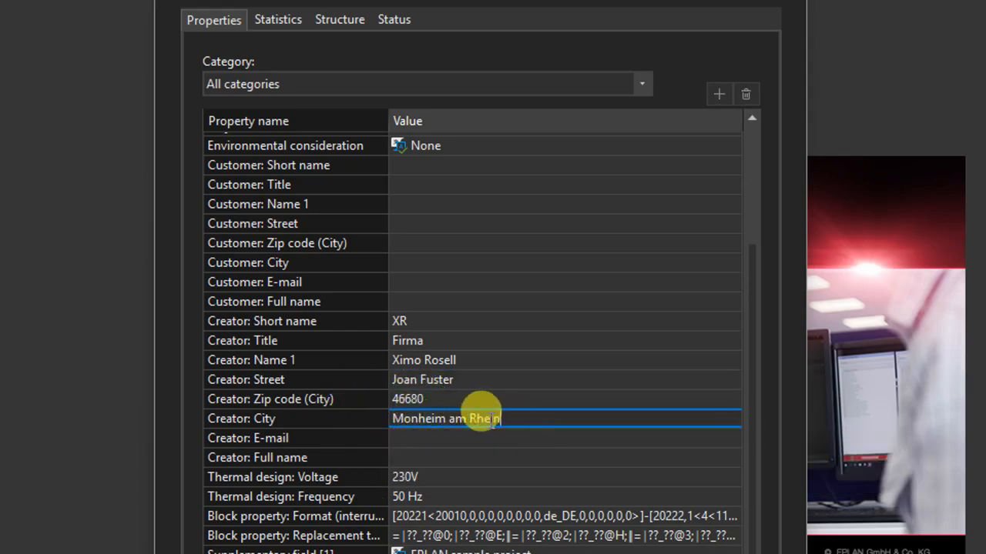
{"action": "type", "text": "Algemesi"}
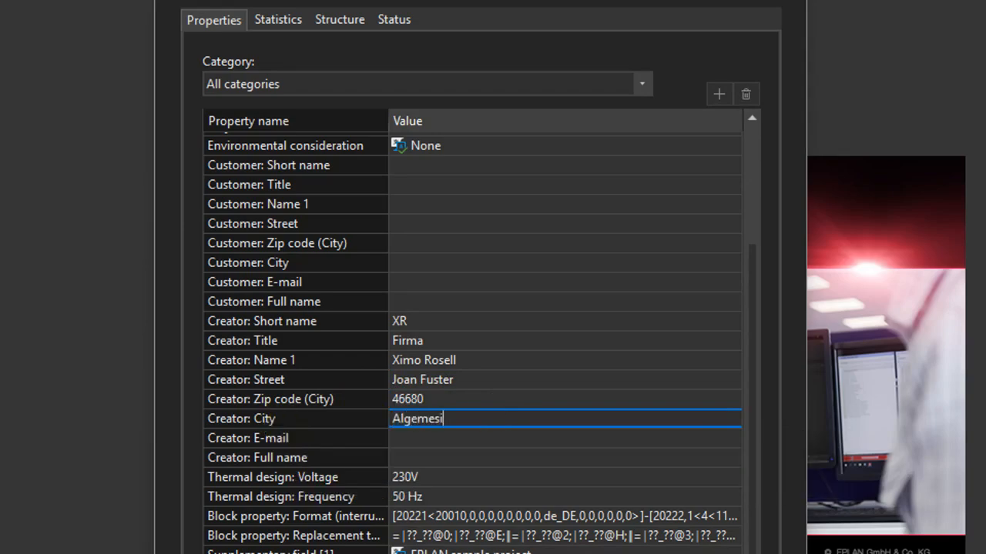
{"action": "key", "text": "Return"}
Set the creator's country to Spain.
{"action": "scroll", "coordinate": [520, 457], "scroll_direction": "down", "scroll_amount": 3}
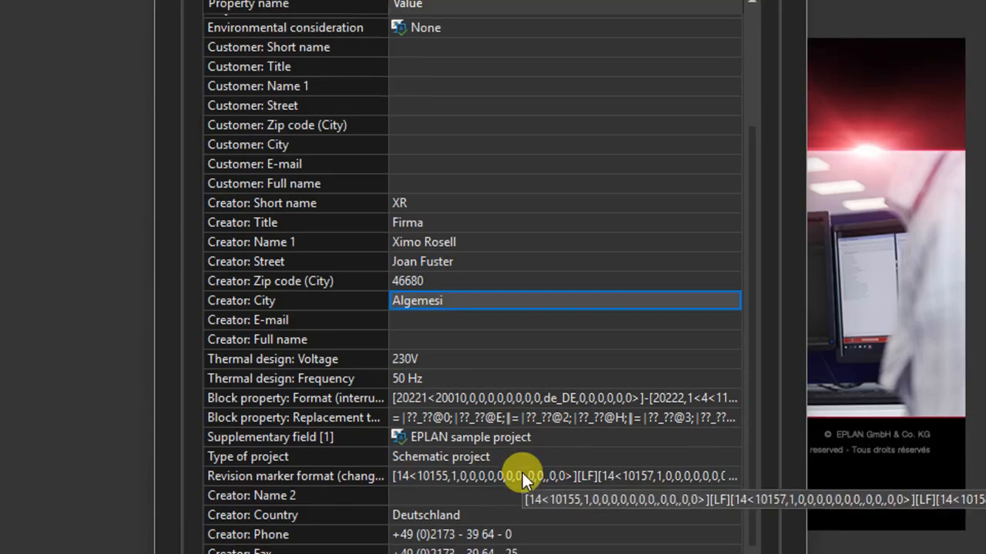
{"action": "left_click", "coordinate": [462, 468]}
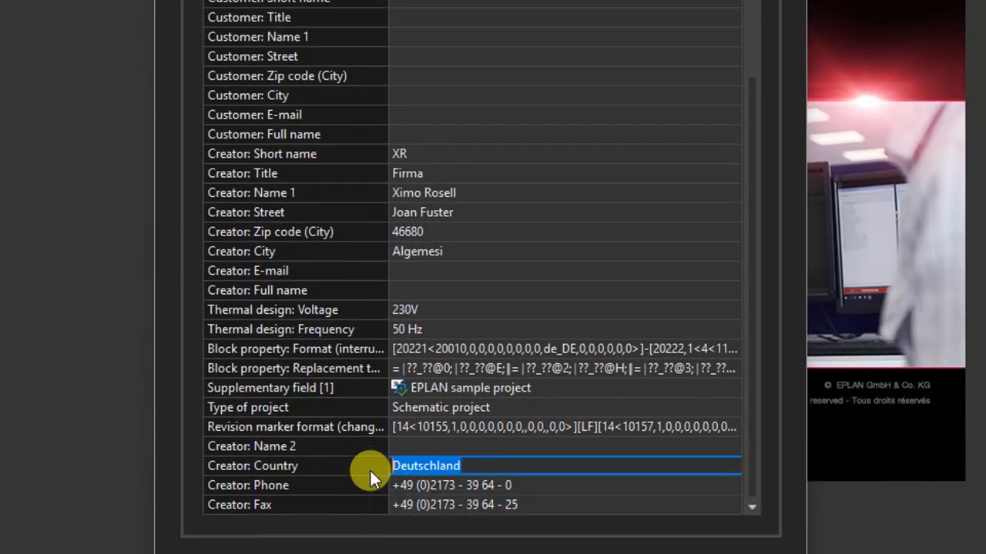
{"action": "type", "text": "Spain"}
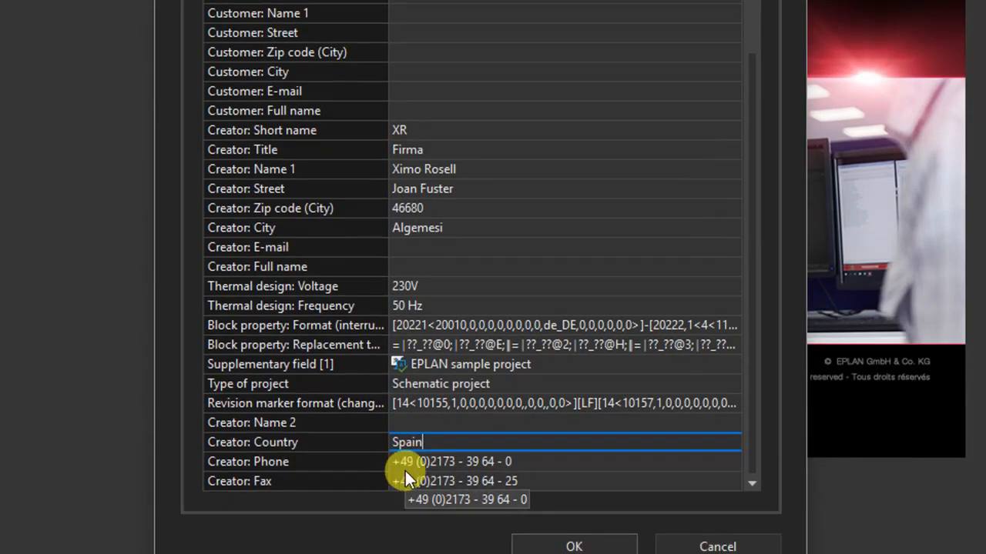
Replace the creator's phone number with the new one and apply the project properties.
{"action": "left_click", "coordinate": [404, 487]}
{"action": "left_click_drag", "start_coordinate": [512, 482], "coordinate": [389, 485]}
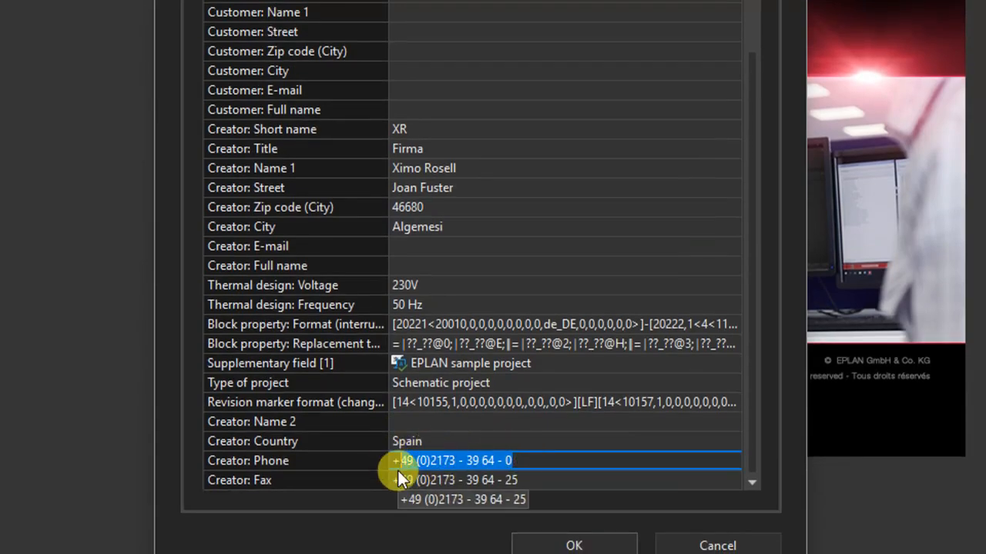
{"action": "key", "text": "BackSpace"}
{"action": "type", "text": "+34 6541"}
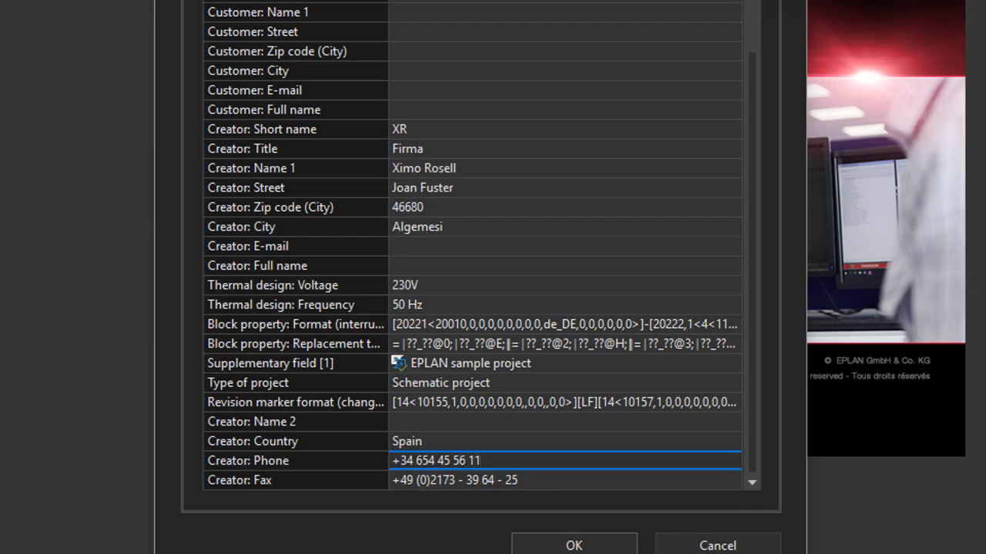
{"action": "left_click", "coordinate": [568, 547]}
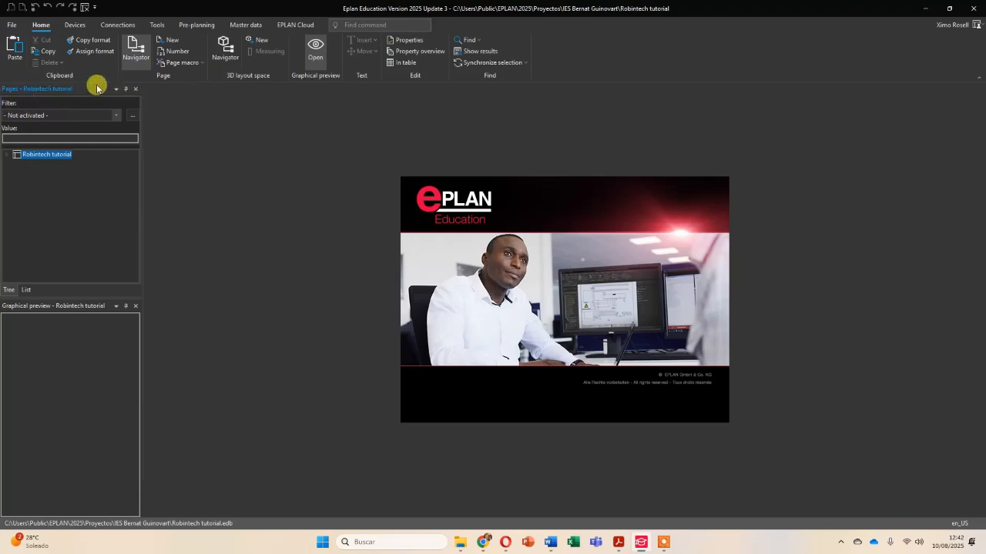
Hide and reopen the page navigator and the graphical preview.
{"action": "left_click", "coordinate": [139, 47]}
{"action": "left_click", "coordinate": [141, 48]}
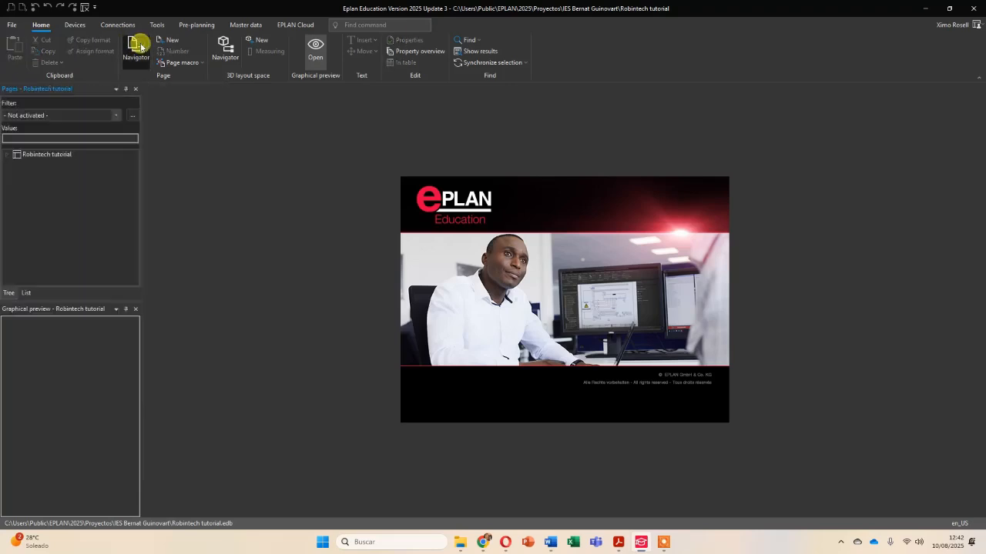
{"action": "left_click", "coordinate": [141, 48]}
{"action": "left_click", "coordinate": [141, 48]}
{"action": "left_click", "coordinate": [317, 51]}
{"action": "left_click", "coordinate": [317, 51]}
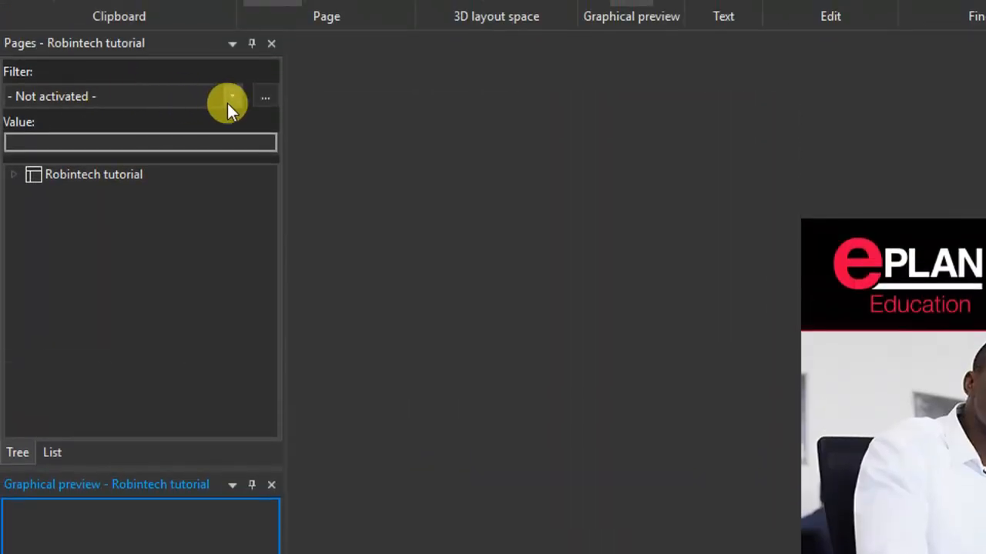
Review the available page filters, keeping the filter set to Not activated.
{"action": "left_click", "coordinate": [230, 97]}
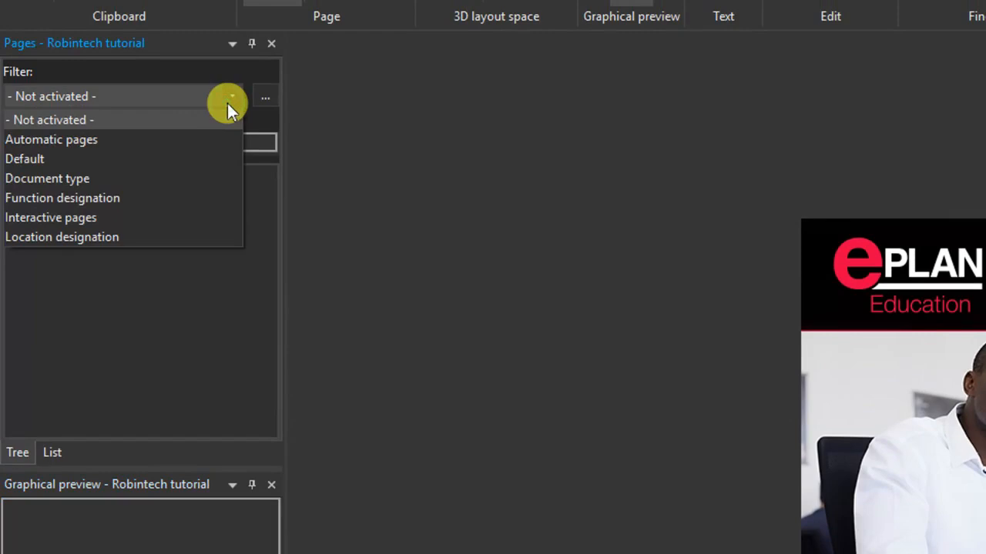
{"action": "left_click", "coordinate": [92, 121]}
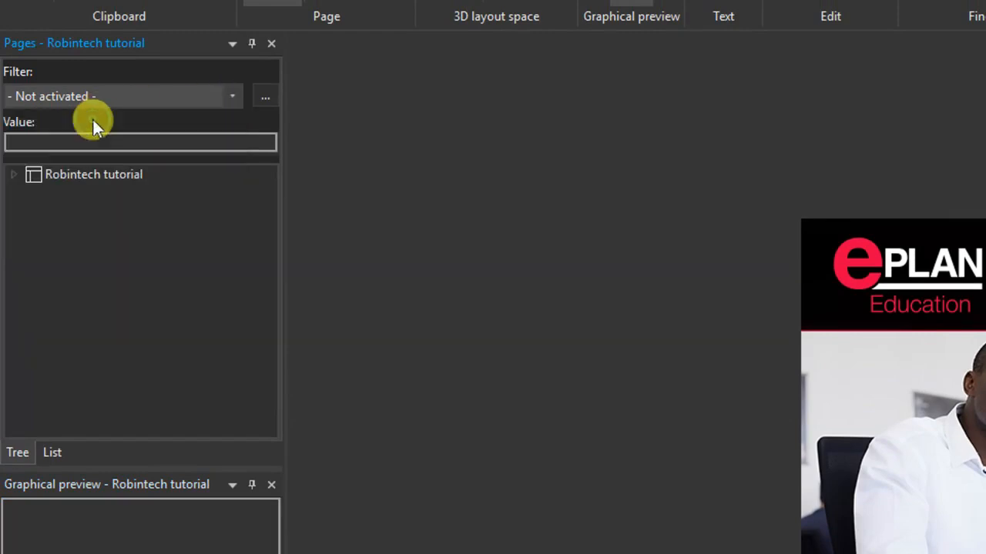
{"action": "left_click", "coordinate": [228, 97]}
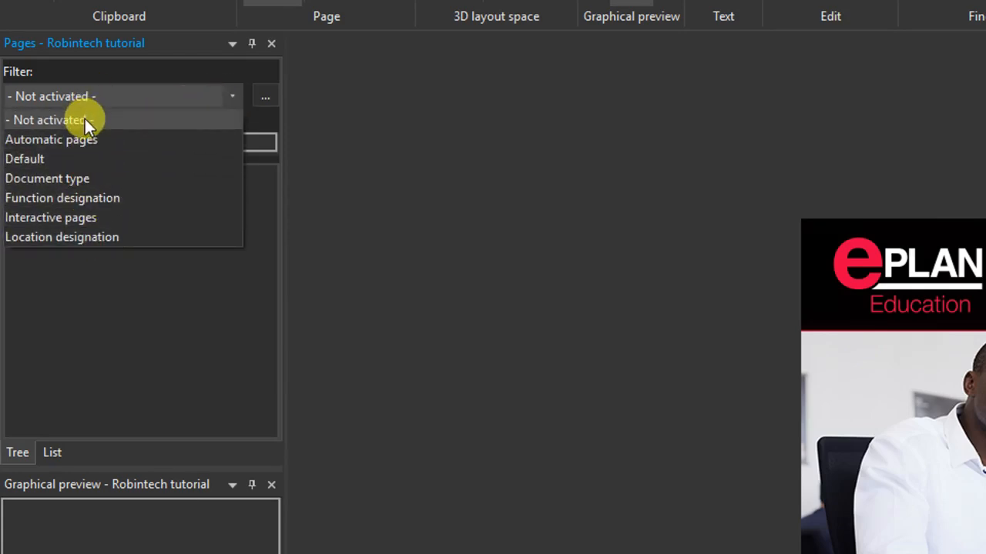
{"action": "left_click", "coordinate": [86, 124]}
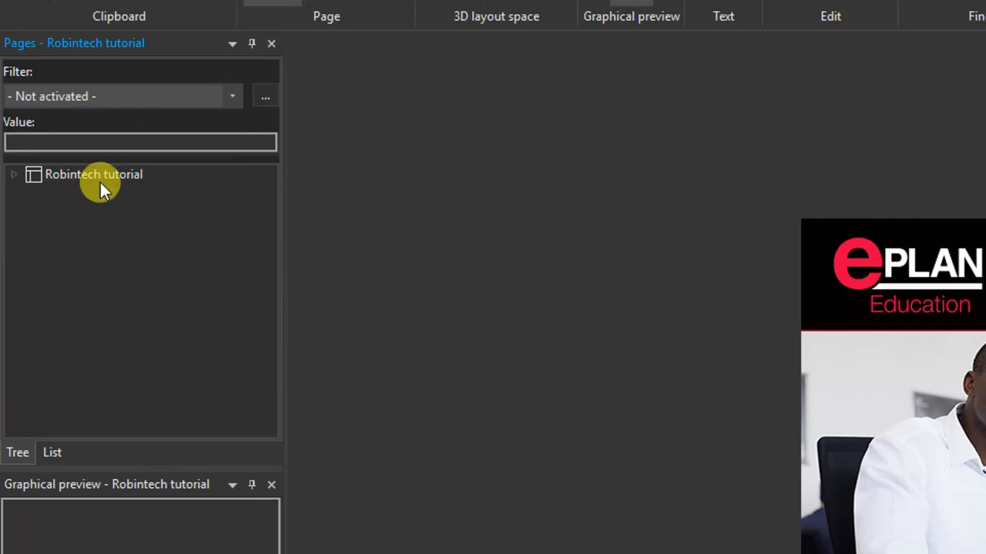
Expand the Robintech tutorial page tree through CA1 and EAA down to the title page, and select CA1.
{"action": "left_click", "coordinate": [15, 179]}
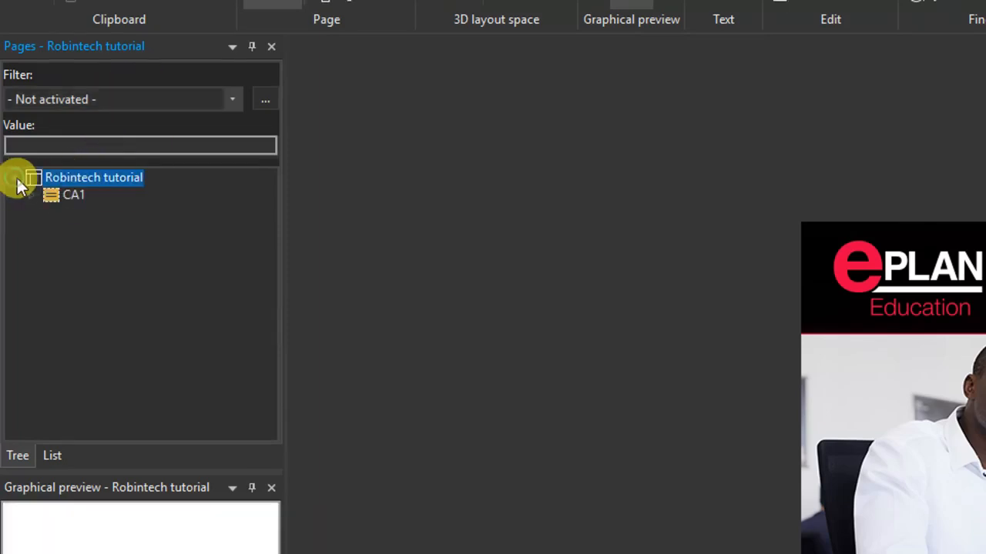
{"action": "left_click", "coordinate": [27, 196]}
{"action": "left_click", "coordinate": [49, 213]}
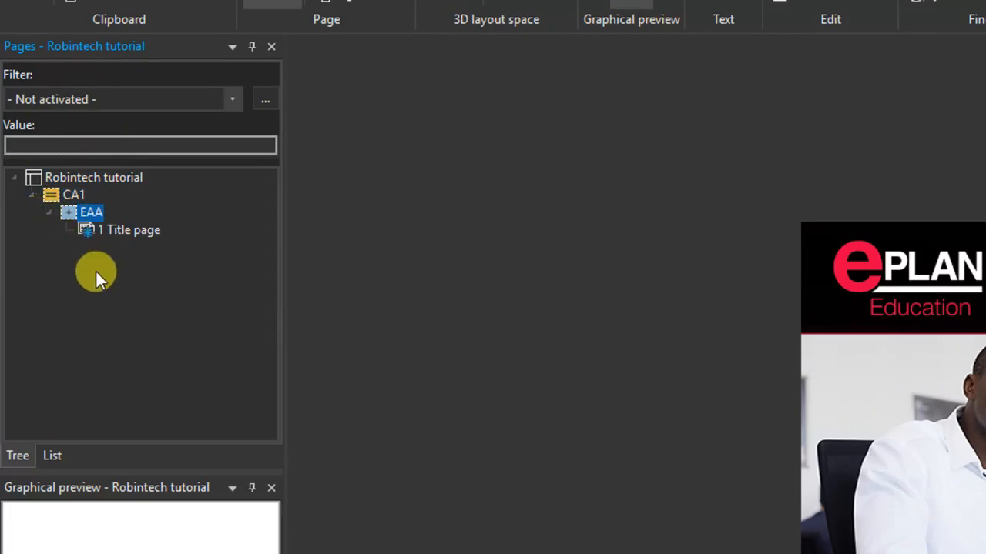
{"action": "left_click", "coordinate": [65, 197]}
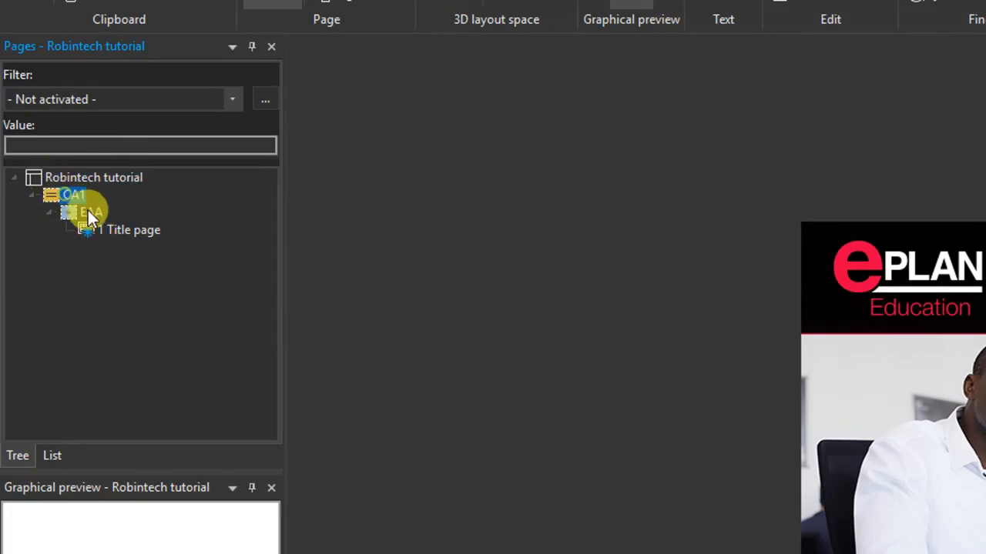
Select EAA and its title page in the page tree, and open page 1 Title page.
{"action": "left_click", "coordinate": [88, 212]}
{"action": "left_click", "coordinate": [116, 231]}
{"action": "left_click", "coordinate": [91, 212]}
{"action": "left_click", "coordinate": [104, 228]}
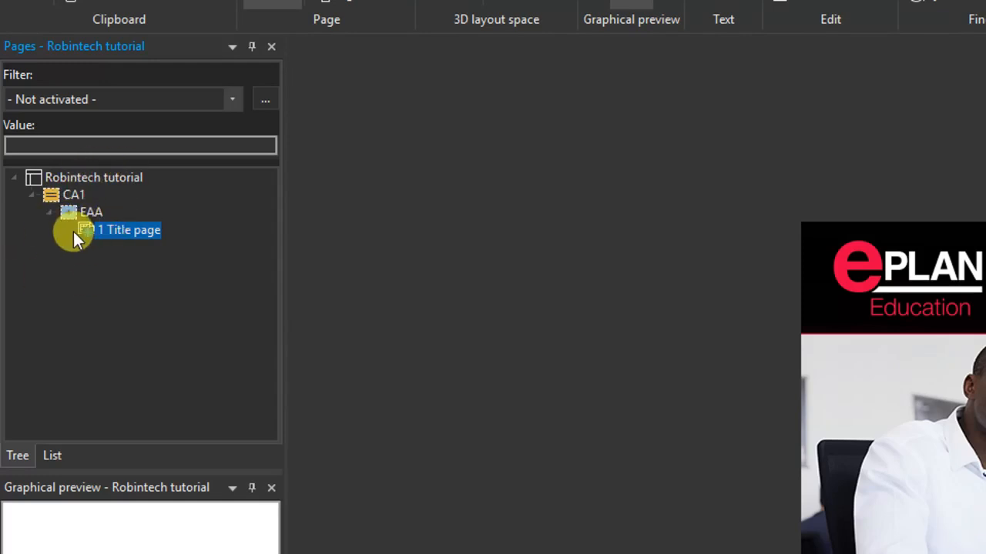
{"action": "double_click", "coordinate": [128, 230]}
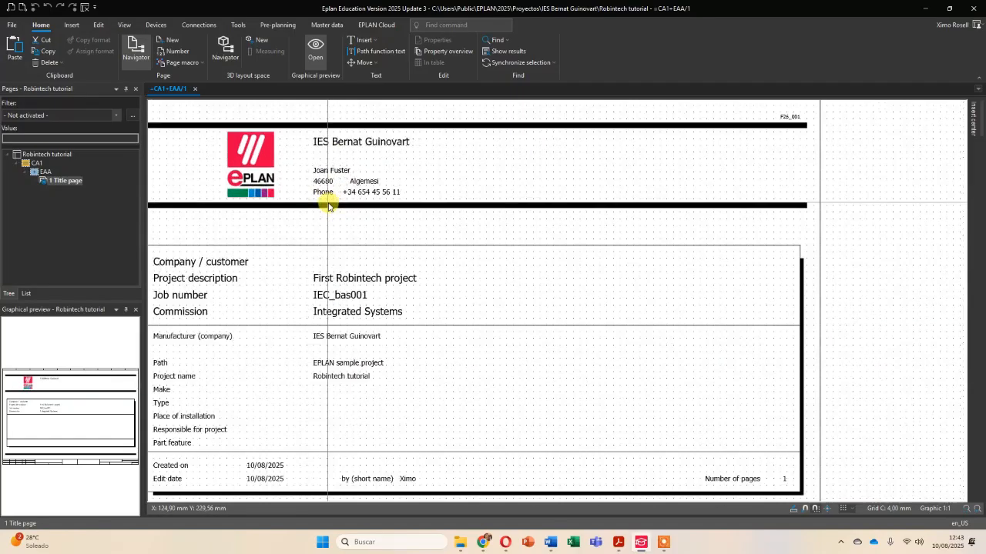
Examine the title page's company header, project data and title block against the entered project properties.
{"action": "scroll", "coordinate": [331, 204], "scroll_direction": "up", "scroll_amount": 3}
{"action": "scroll", "coordinate": [364, 221], "scroll_direction": "up", "scroll_amount": 1}
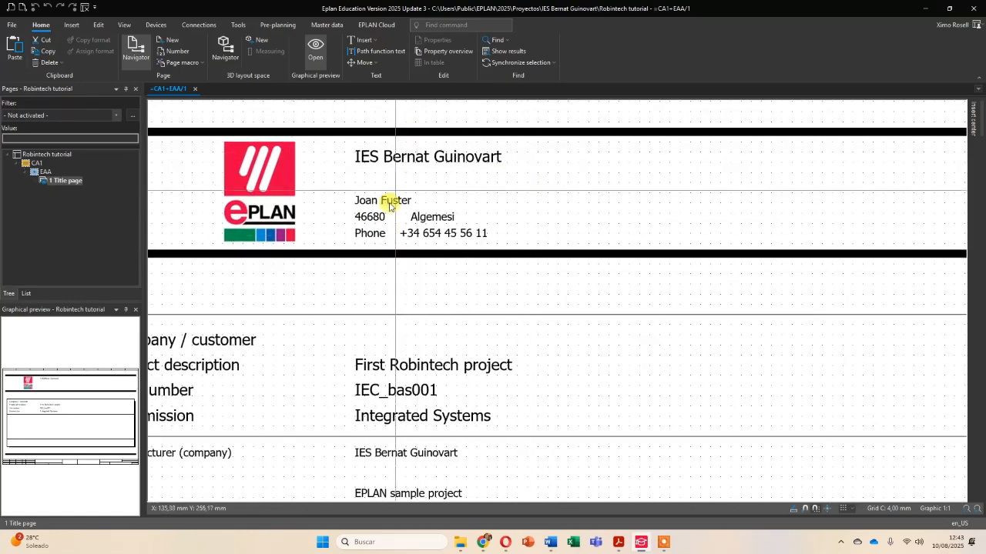
{"action": "scroll", "coordinate": [471, 285], "scroll_direction": "down", "scroll_amount": 5}
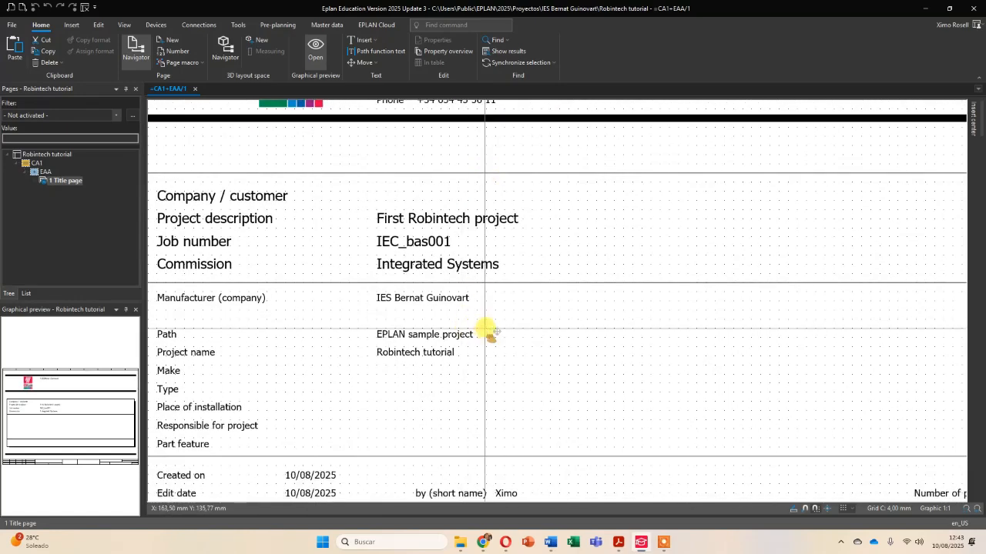
{"action": "scroll", "coordinate": [502, 277], "scroll_direction": "down", "scroll_amount": 2}
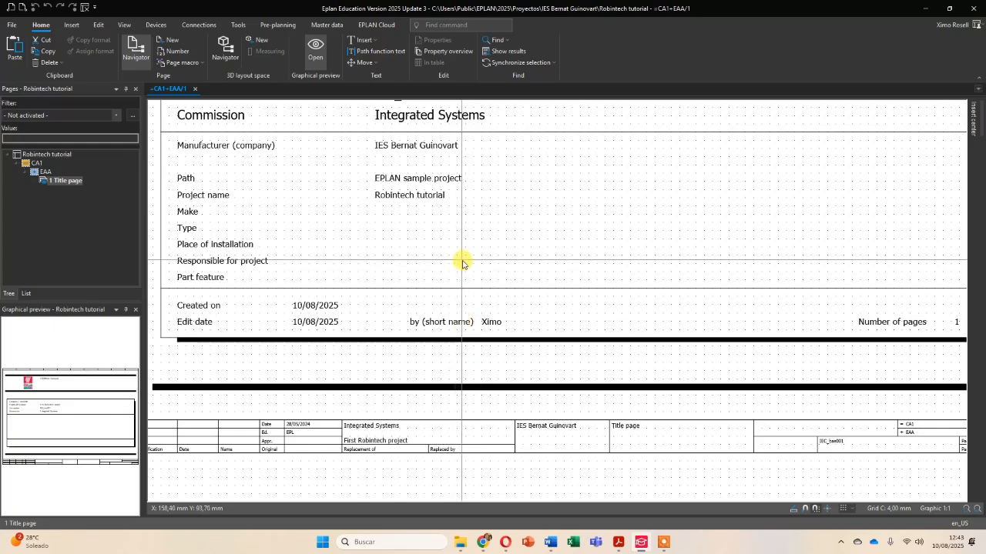
{"action": "scroll", "coordinate": [498, 239], "scroll_direction": "down", "scroll_amount": 3}
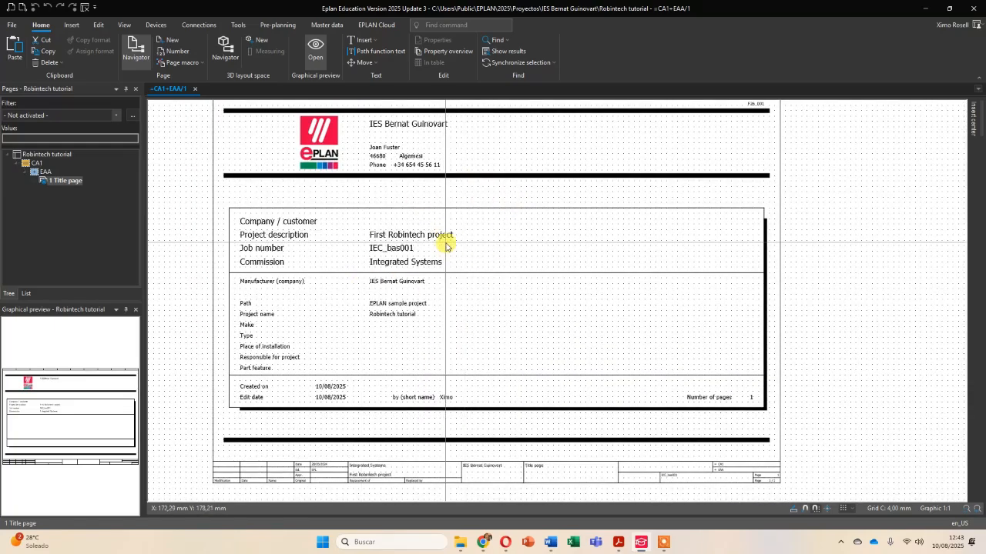
{"action": "scroll", "coordinate": [445, 245], "scroll_direction": "up", "scroll_amount": 2}
{"action": "scroll", "coordinate": [445, 245], "scroll_direction": "down", "scroll_amount": 2}
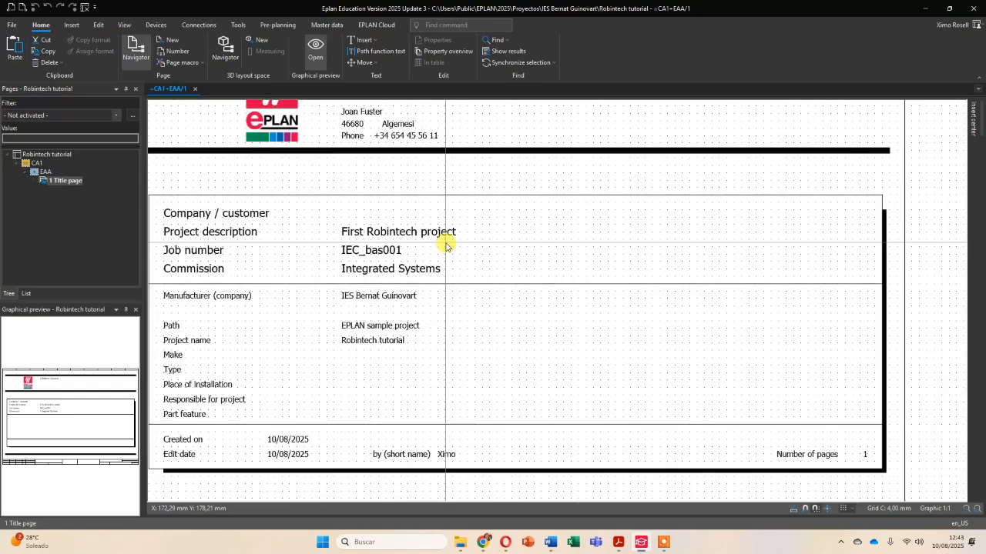
{"action": "scroll", "coordinate": [445, 245], "scroll_direction": "up", "scroll_amount": 2}
{"action": "scroll", "coordinate": [428, 231], "scroll_direction": "down", "scroll_amount": 2}
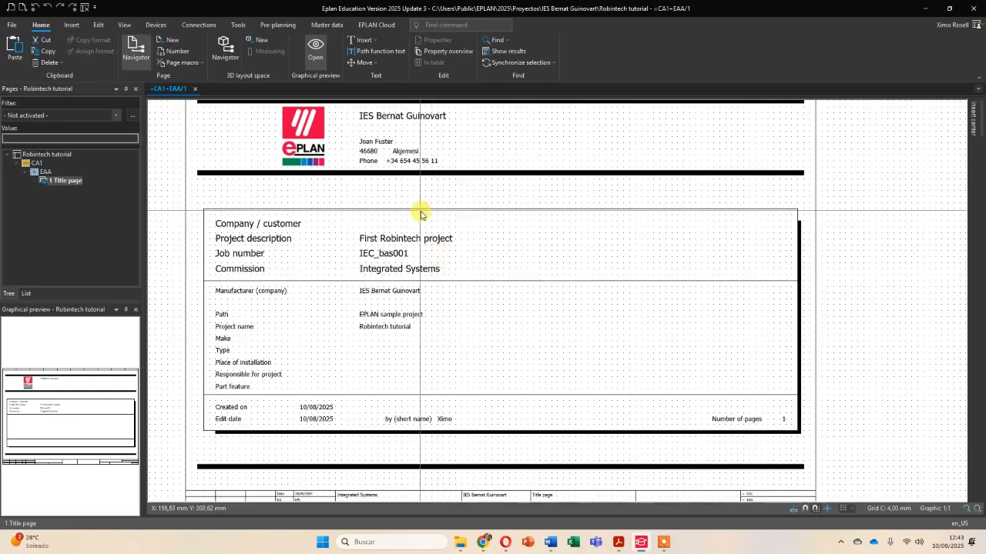
{"action": "scroll", "coordinate": [423, 202], "scroll_direction": "up", "scroll_amount": 1}
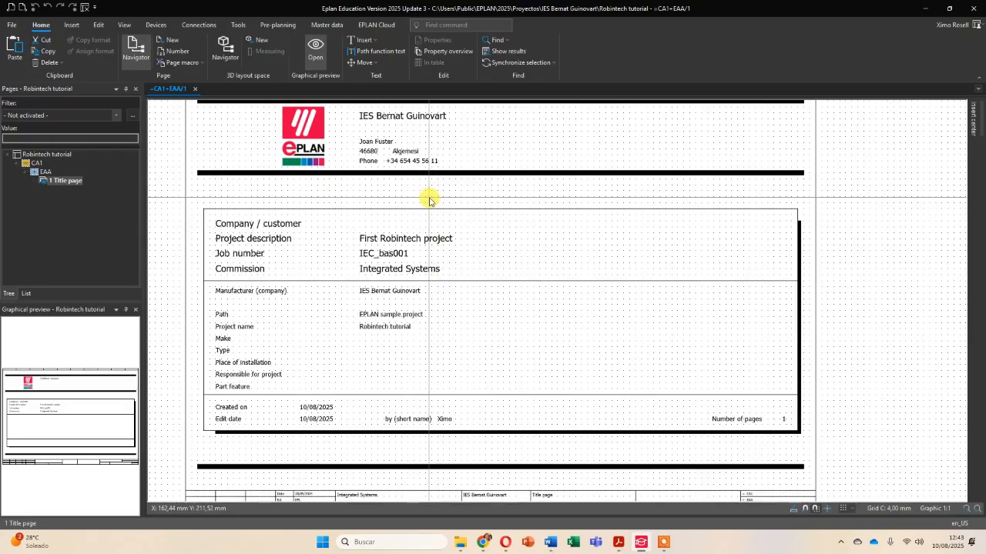
{"action": "left_click", "coordinate": [432, 202]}
{"action": "mouse_move", "coordinate": [430, 199]}
{"action": "middle_mouse_down"}
{"action": "mouse_move", "coordinate": [467, 226]}
{"action": "mouse_move", "coordinate": [447, 238]}
{"action": "mouse_move", "coordinate": [451, 159]}
{"action": "mouse_move", "coordinate": [509, 180]}
{"action": "mouse_move", "coordinate": [429, 176]}
{"action": "mouse_move", "coordinate": [512, 180]}
{"action": "mouse_move", "coordinate": [439, 152]}
{"action": "mouse_move", "coordinate": [435, 183]}
{"action": "middle_mouse_up"}
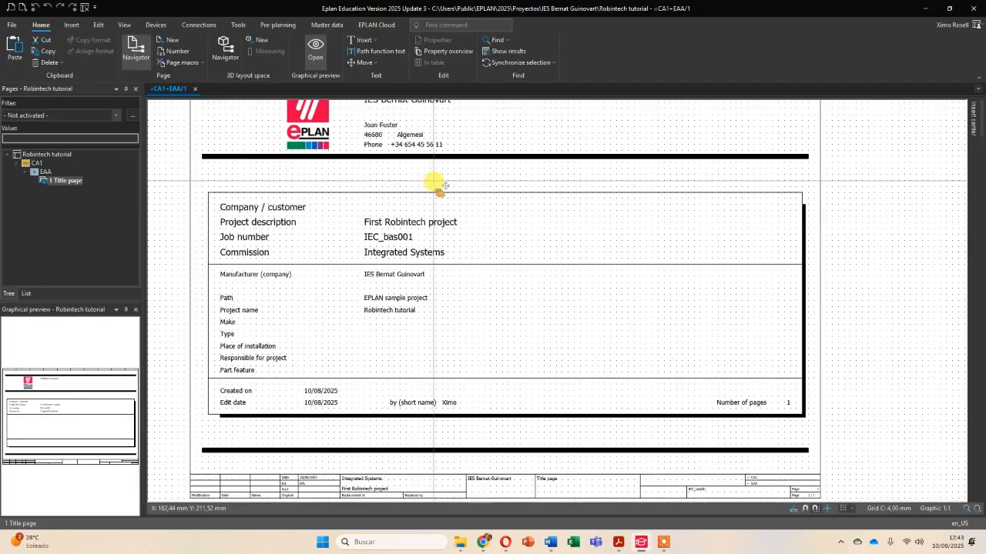
{"action": "scroll", "coordinate": [435, 204], "scroll_direction": "down", "scroll_amount": 1}
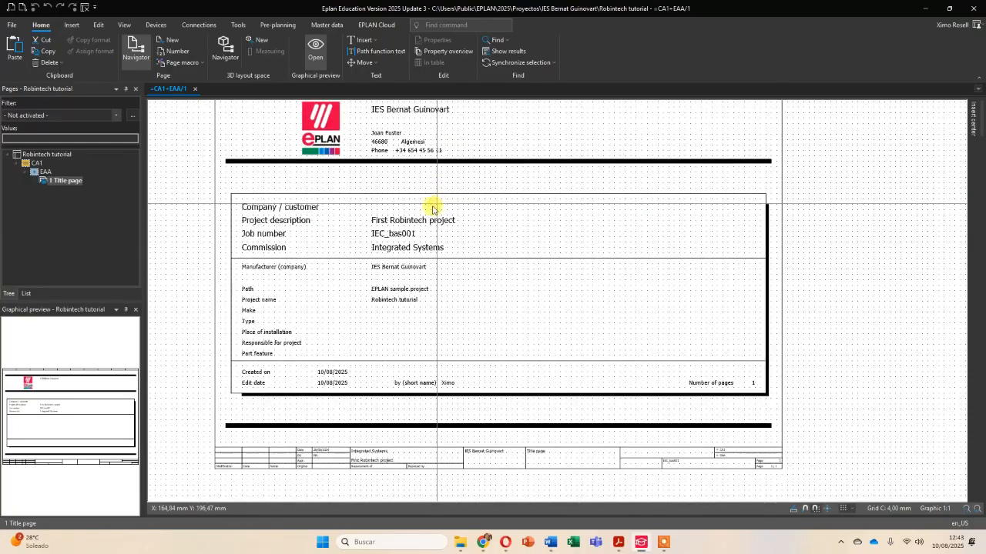
Start a new page from the title page, with full page name =CA1+EAA/10 and page type Schematic multi-line (I).
{"action": "left_click", "coordinate": [60, 180]}
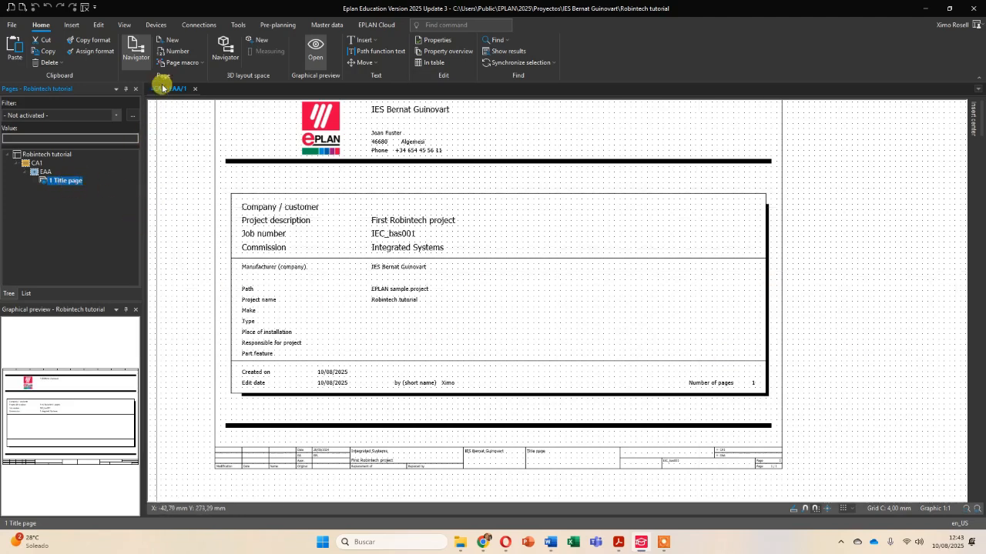
{"action": "left_click", "coordinate": [169, 39]}
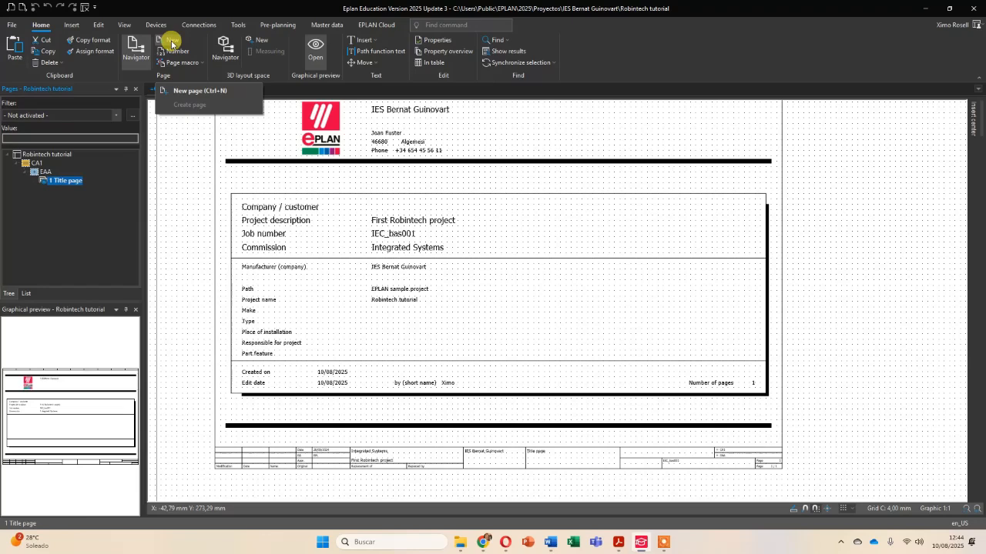
{"action": "left_click", "coordinate": [48, 181]}
{"action": "right_click", "coordinate": [60, 181]}
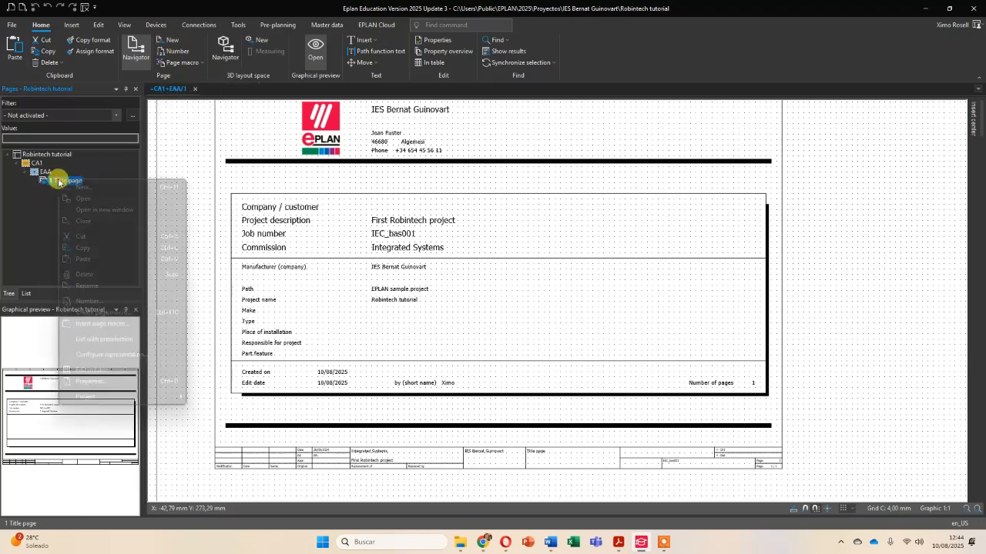
{"action": "left_click", "coordinate": [105, 188]}
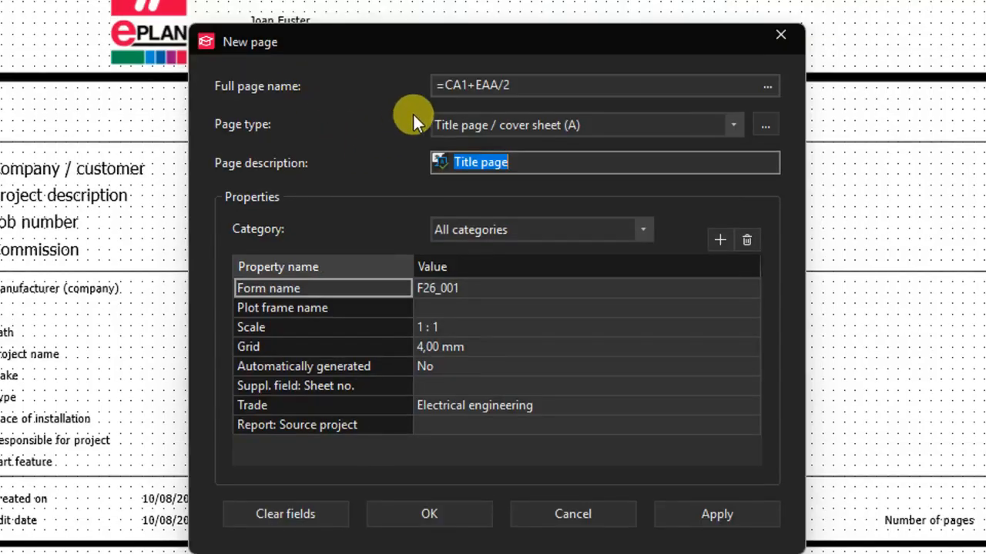
{"action": "left_click", "coordinate": [502, 84]}
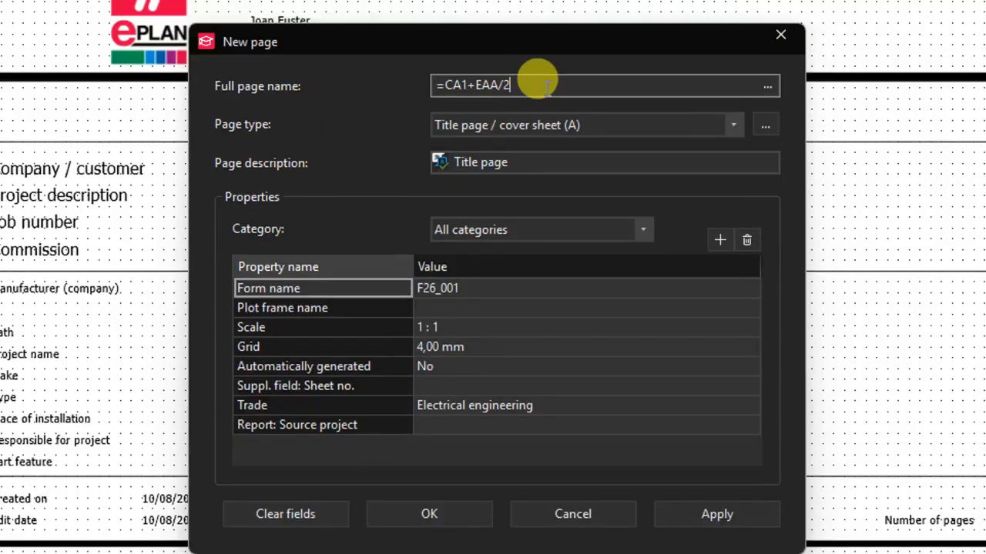
{"action": "key", "text": "BackSpace"}
{"action": "type", "text": "10"}
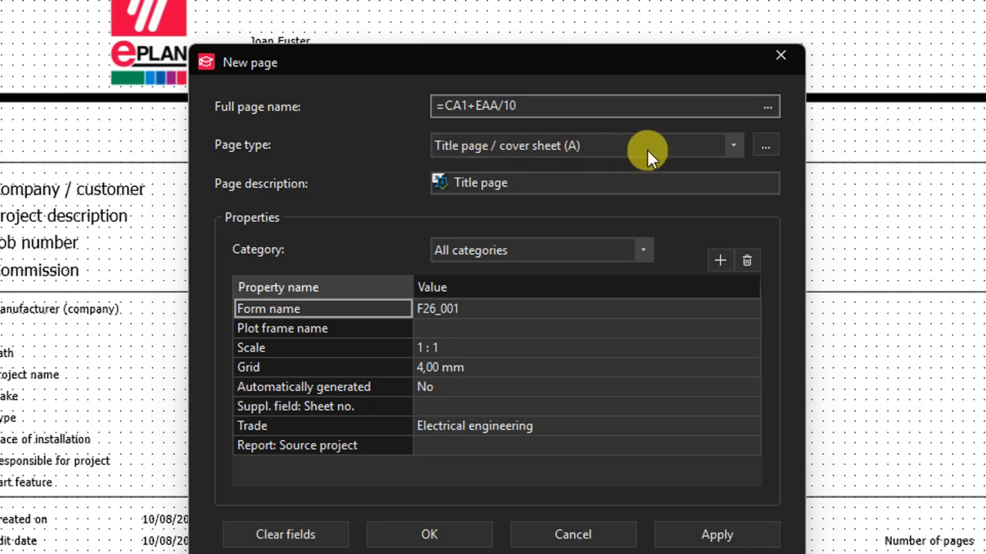
{"action": "left_click", "coordinate": [734, 146]}
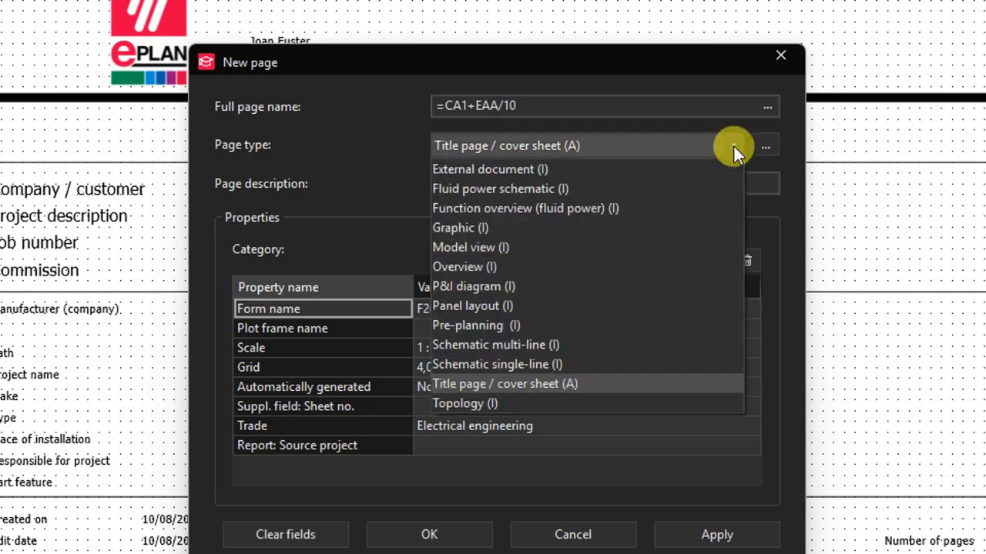
{"action": "left_click", "coordinate": [534, 340]}
Replace the new page's description with Power supply and submit the page settings.
{"action": "left_click", "coordinate": [512, 185]}
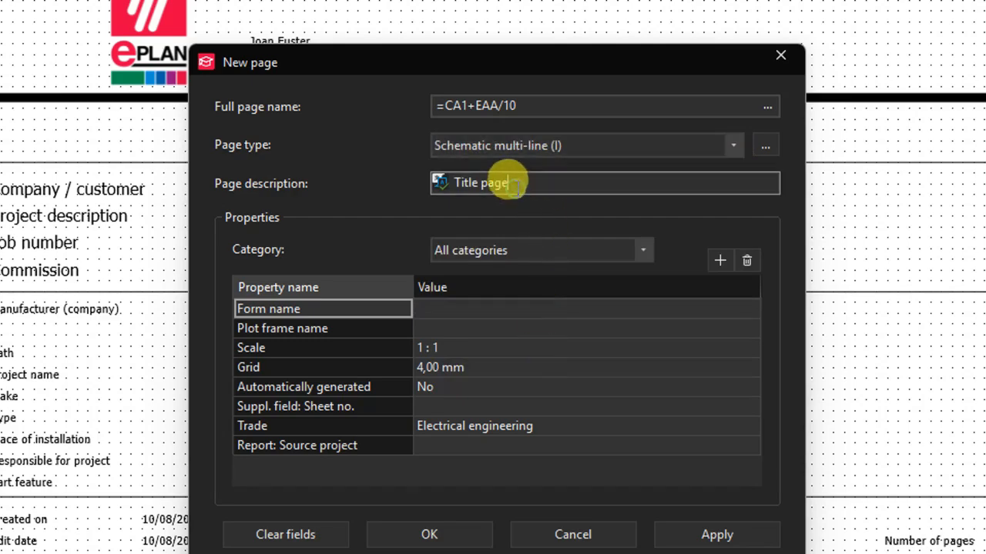
{"action": "left_click_drag", "start_coordinate": [512, 185], "coordinate": [441, 182]}
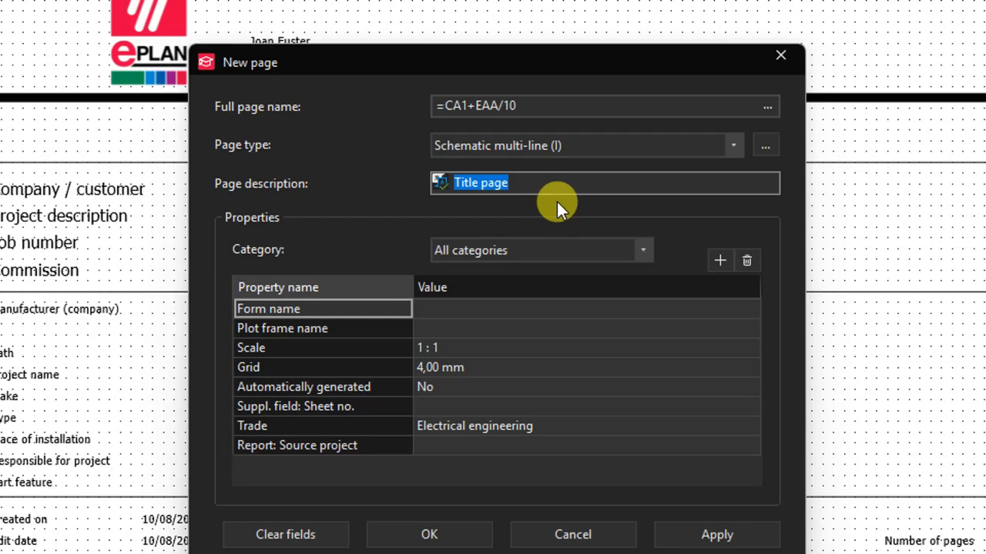
{"action": "type", "text": "S"}
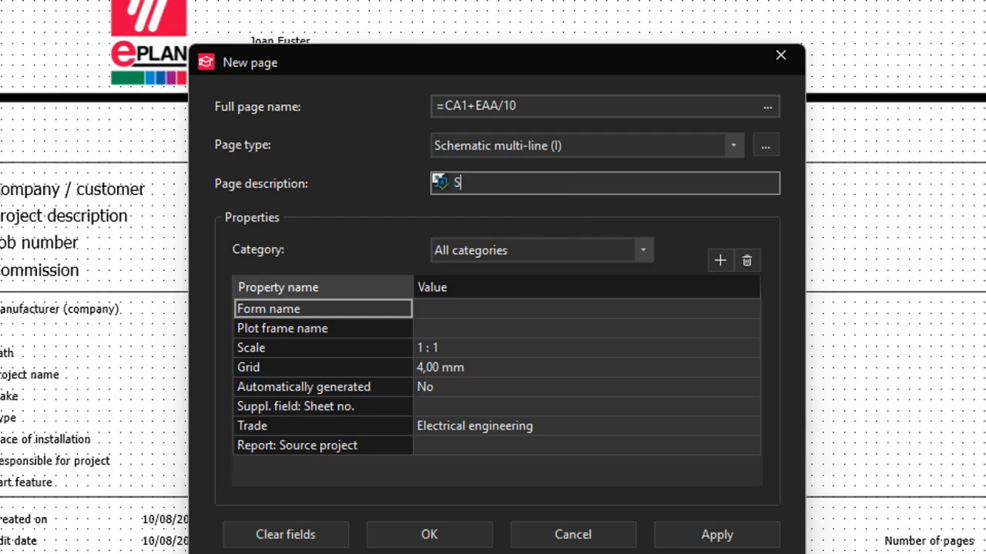
{"action": "type", "text": "upply"}
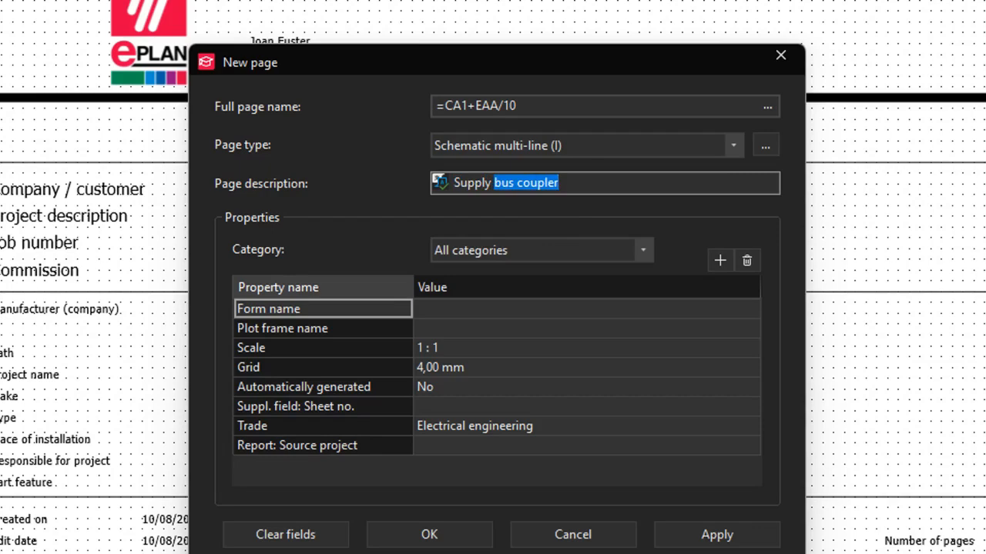
{"action": "key", "text": "BackSpace"}
{"action": "key", "text": "BackSpace"}
{"action": "key", "text": "BackSpace"}
{"action": "key", "text": "BackSpace"}
{"action": "key", "text": "BackSpace"}
{"action": "key", "text": "BackSpace"}
{"action": "key", "text": "BackSpace"}
{"action": "key", "text": "BackSpace"}
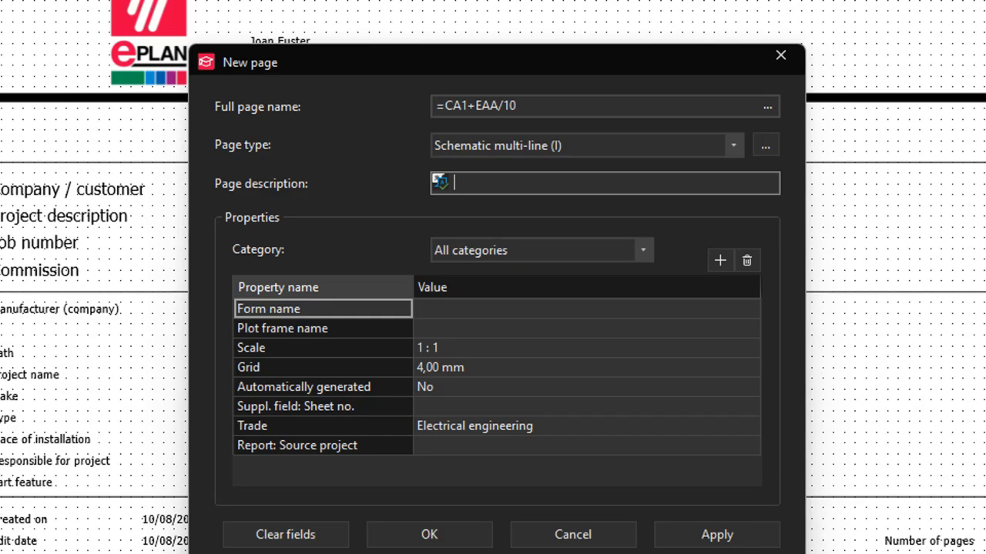
{"action": "type", "text": "Power Supply"}
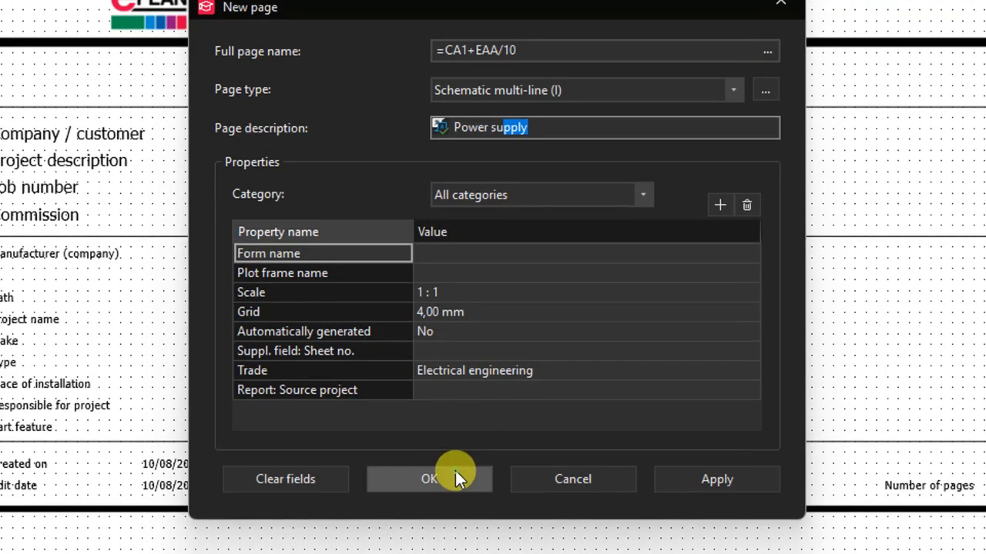
{"action": "left_click", "coordinate": [455, 470]}
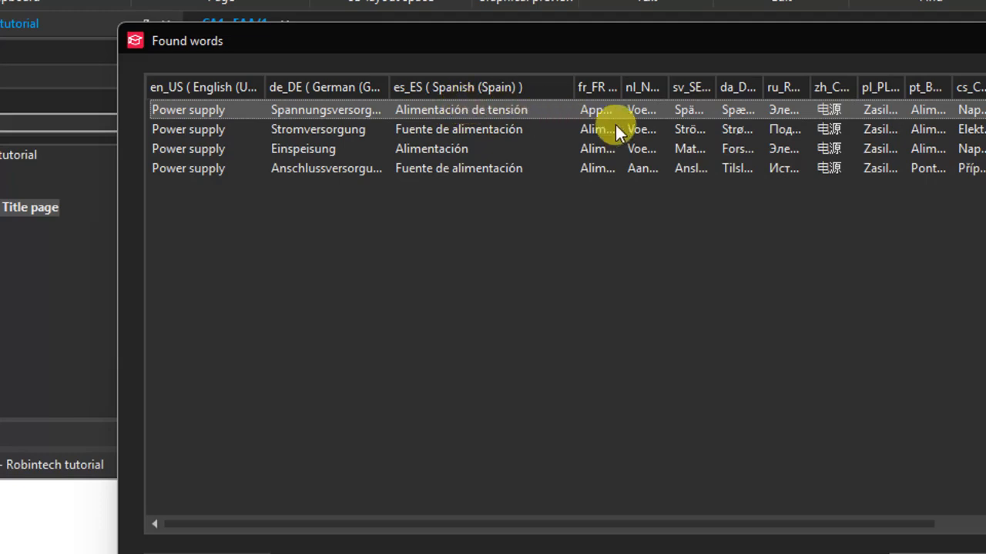
Widen the Dutch and Polish translation columns, accept the first Power supply entry (Alimentación de tensión) and create the page.
{"action": "left_click_drag", "start_coordinate": [667, 87], "coordinate": [757, 88]}
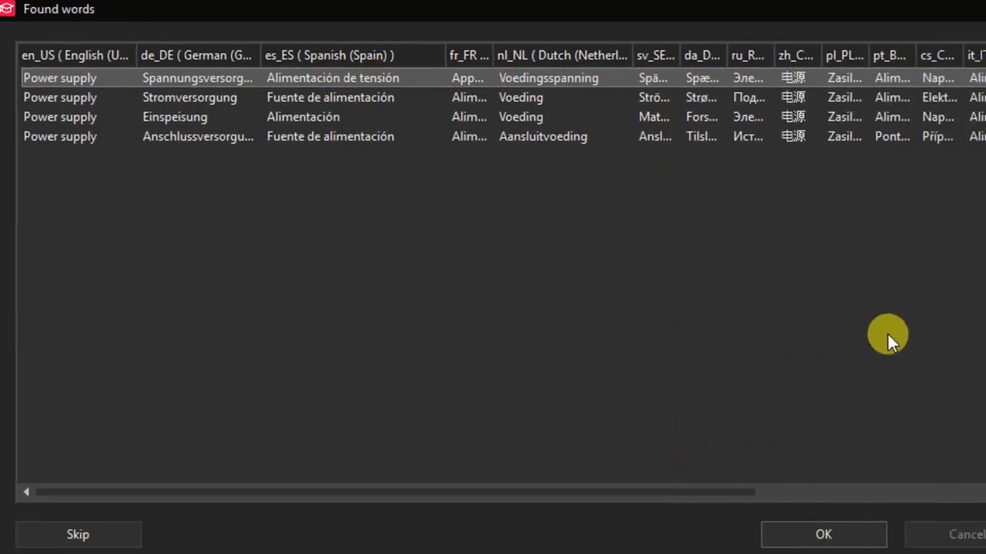
{"action": "left_click_drag", "start_coordinate": [804, 54], "coordinate": [844, 56]}
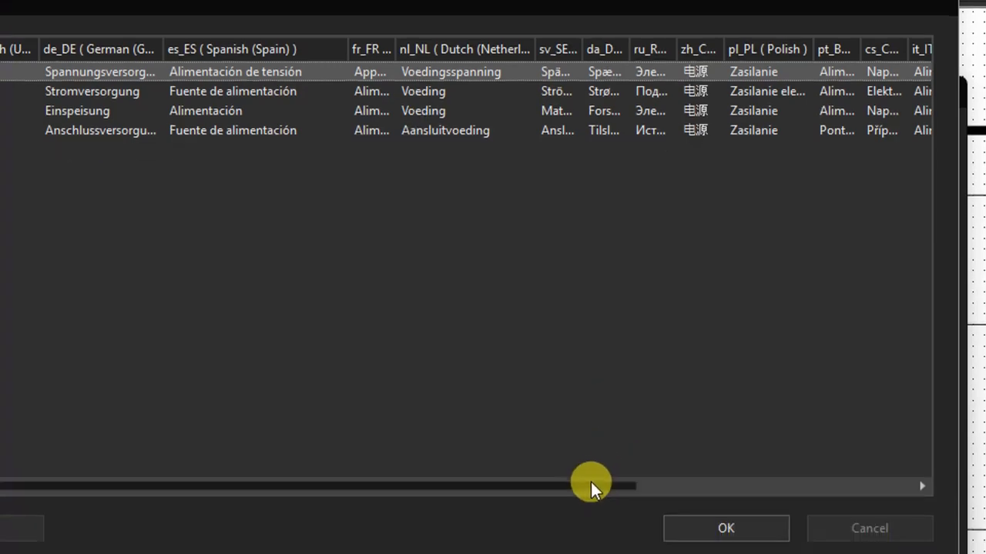
{"action": "left_click_drag", "start_coordinate": [589, 515], "coordinate": [682, 517]}
{"action": "left_click_drag", "start_coordinate": [682, 469], "coordinate": [481, 432]}
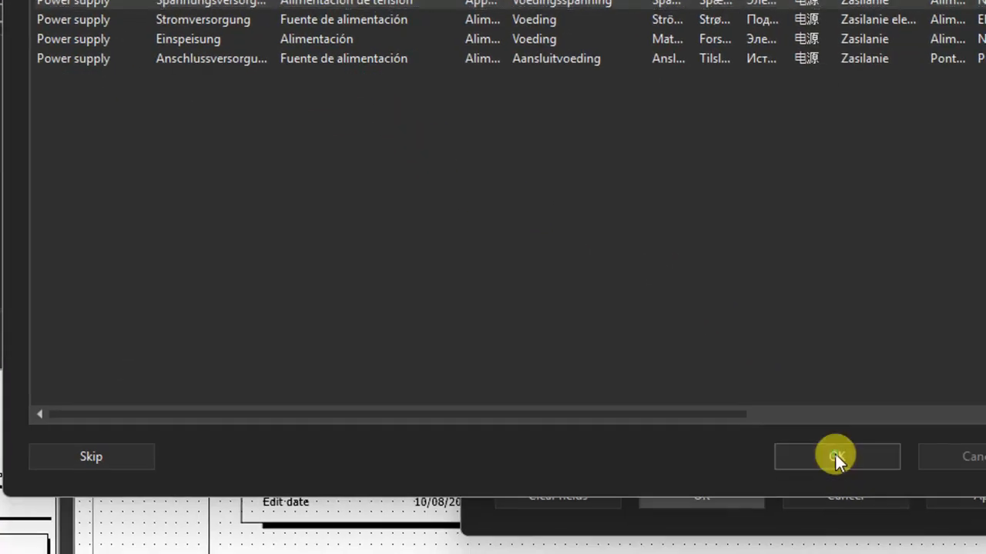
{"action": "left_click", "coordinate": [925, 553]}
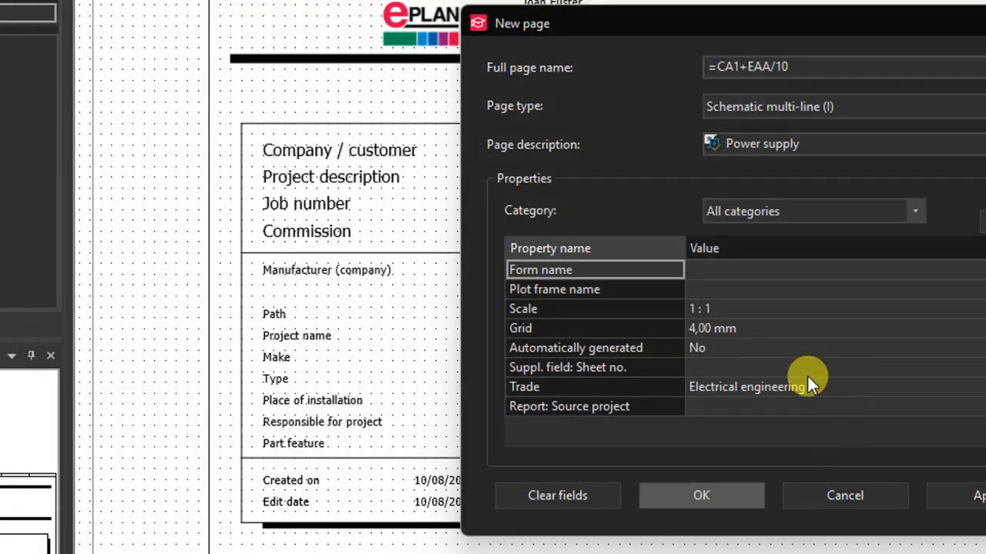
{"action": "left_click", "coordinate": [731, 496]}
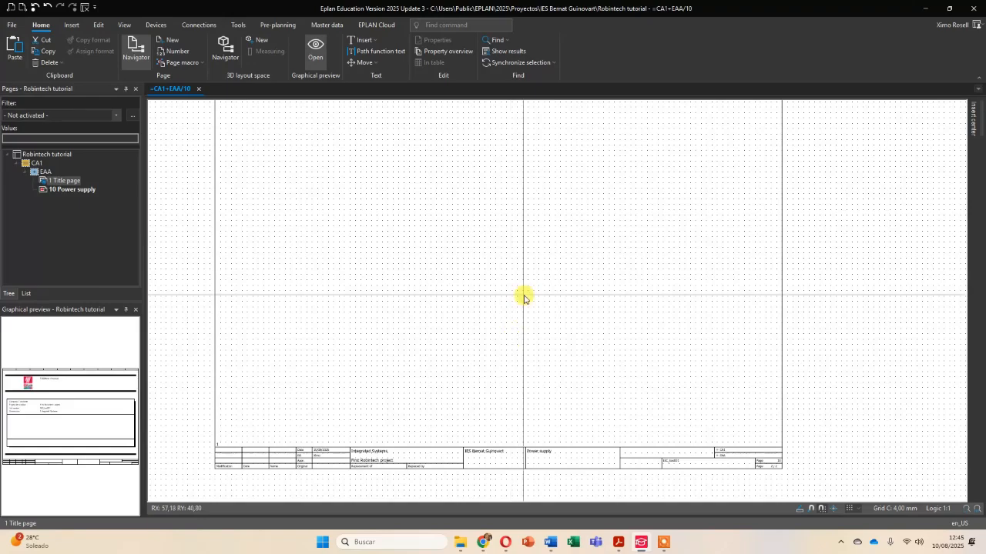
Examine the title block and frame of the new Power supply page.
{"action": "scroll", "coordinate": [442, 436], "scroll_direction": "up", "scroll_amount": 5}
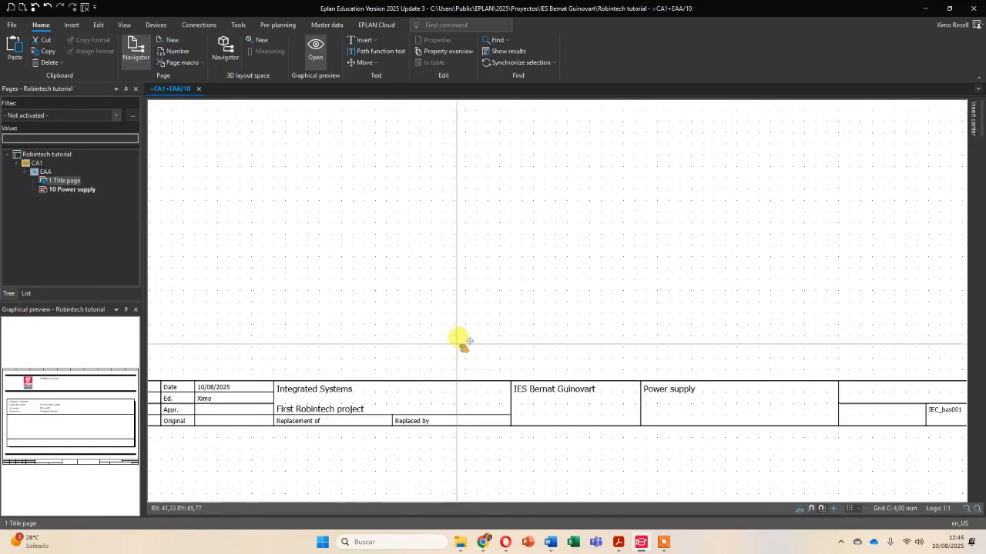
{"action": "scroll", "coordinate": [458, 338], "scroll_direction": "down", "scroll_amount": 1}
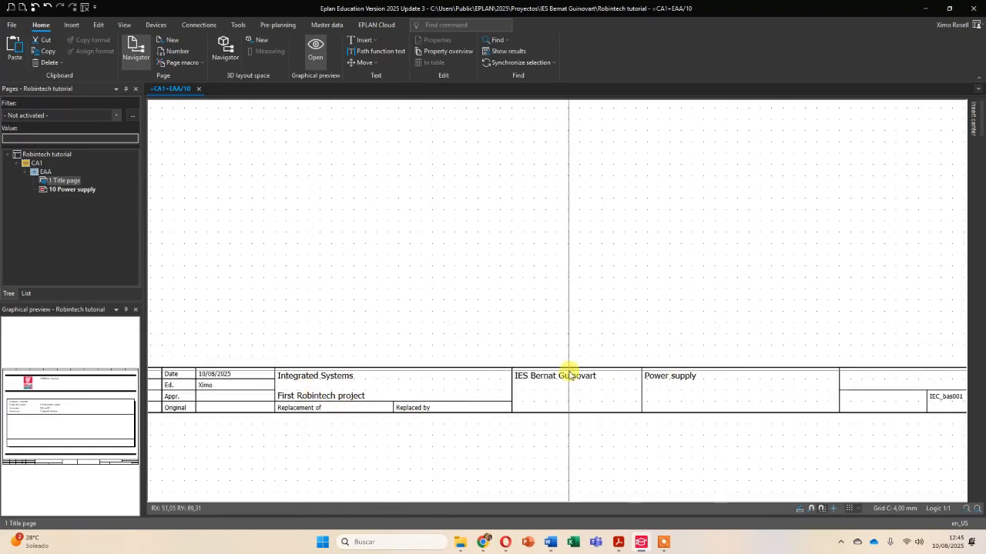
{"action": "scroll", "coordinate": [531, 281], "scroll_direction": "down", "scroll_amount": 2}
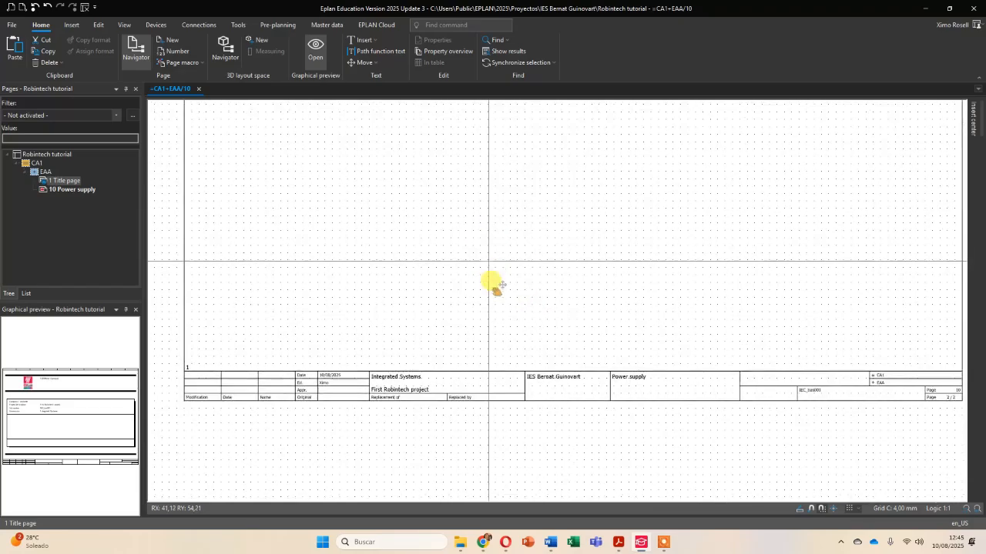
{"action": "scroll", "coordinate": [521, 299], "scroll_direction": "down", "scroll_amount": 3}
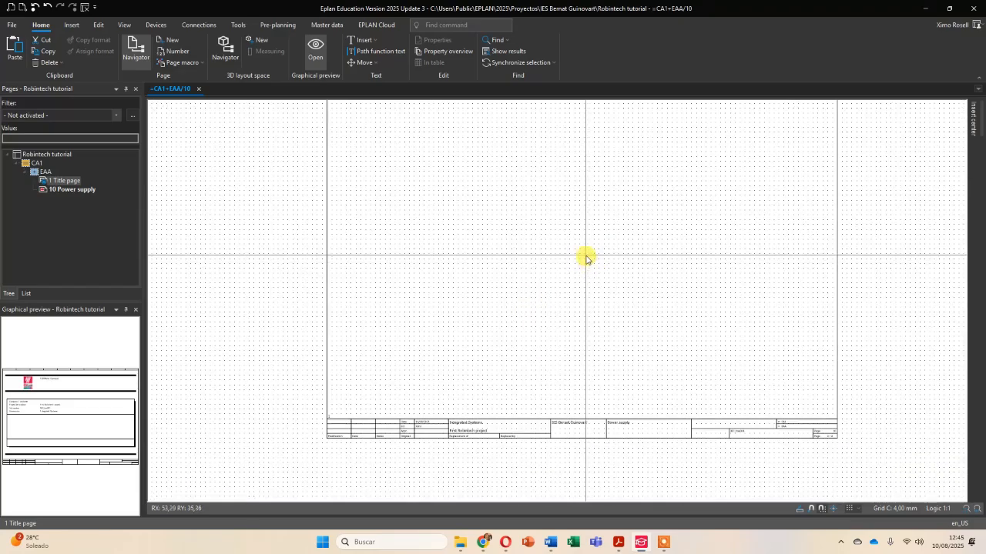
{"action": "middle_click_drag", "start_coordinate": [585, 258], "coordinate": [453, 286]}
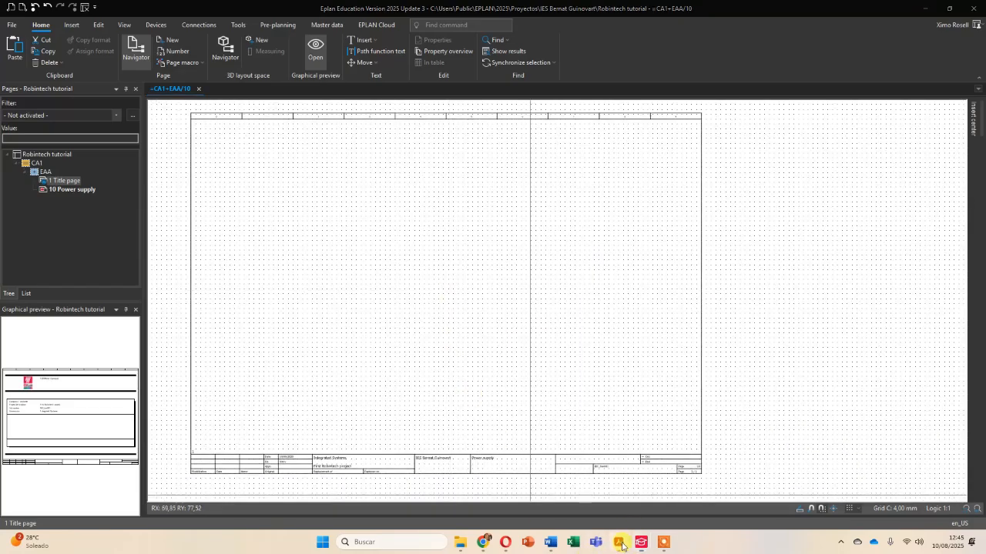
Switch to Eplan tutorial.pdf in Acrobat and examine the incoming potentials, terminals and protection devices on the power supply schematic.
{"action": "left_click", "coordinate": [619, 543]}
{"action": "scroll", "coordinate": [409, 259], "scroll_direction": "down", "scroll_amount": 5}
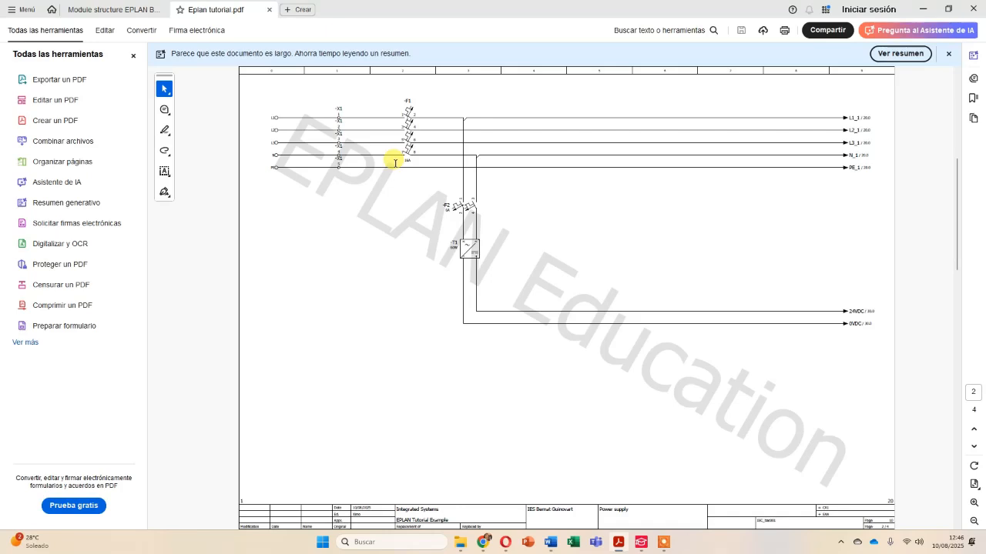
{"action": "scroll", "coordinate": [395, 162], "scroll_direction": "up", "scroll_amount": 2, "text": "ctrl"}
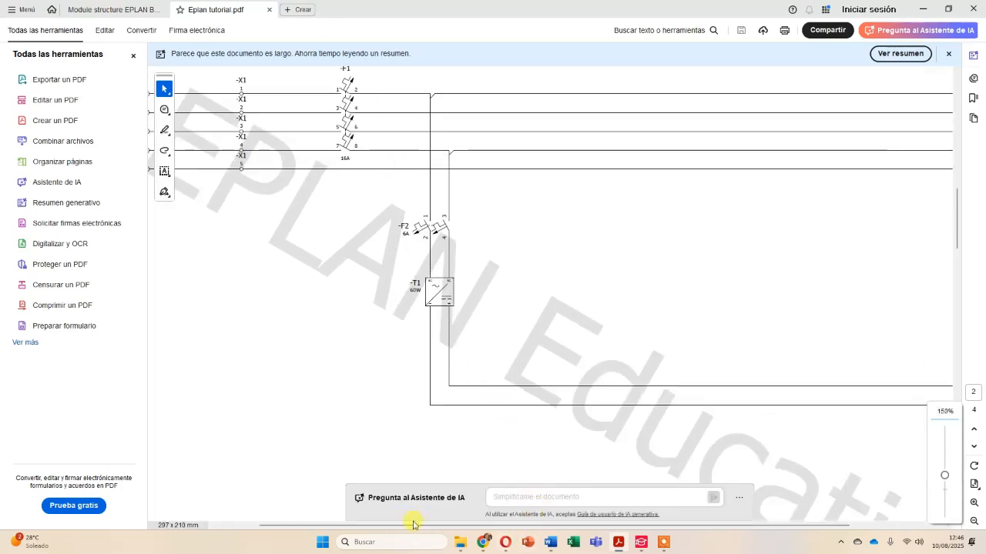
{"action": "left_click_drag", "start_coordinate": [301, 530], "coordinate": [233, 499]}
{"action": "scroll", "coordinate": [249, 226], "scroll_direction": "up", "scroll_amount": 1}
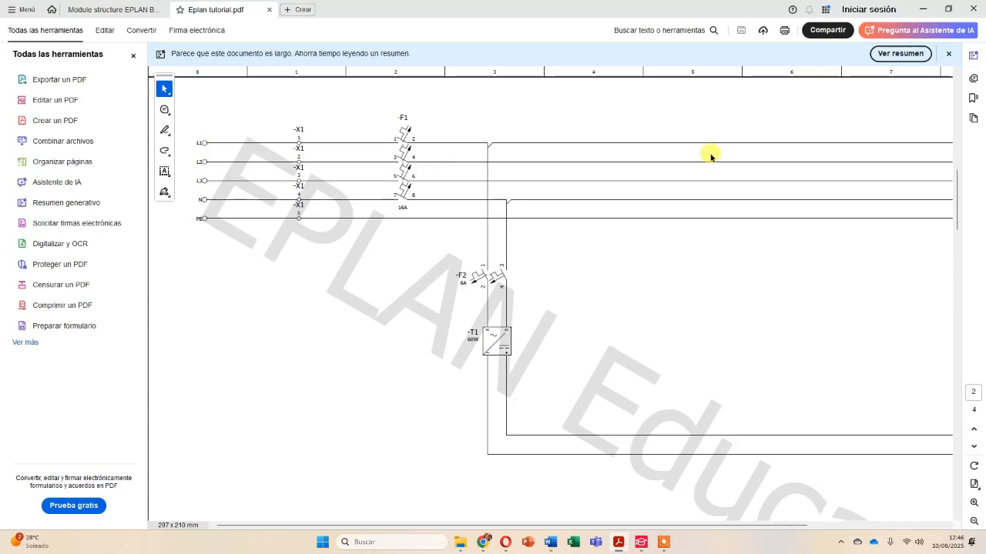
{"action": "left_click", "coordinate": [922, 8]}
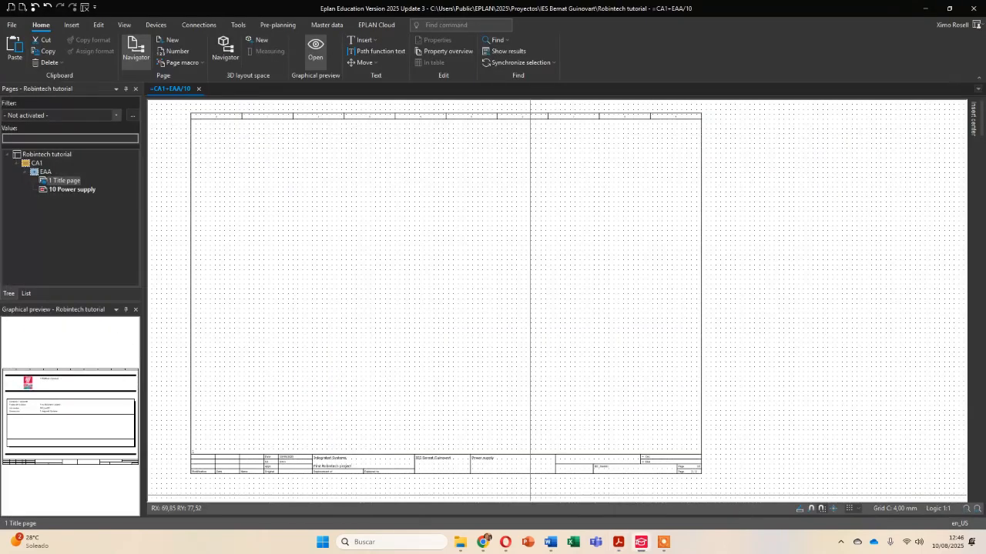
Look at the industrial socket pictures in the Word tutorial document and return to EPLAN.
{"action": "left_click", "coordinate": [550, 542]}
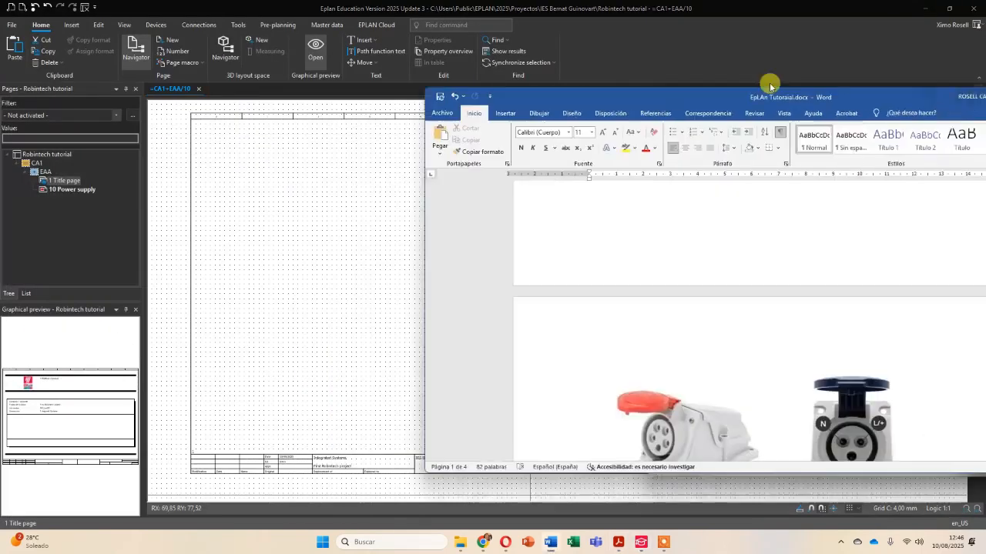
{"action": "scroll", "coordinate": [512, 254], "scroll_direction": "down", "scroll_amount": 2}
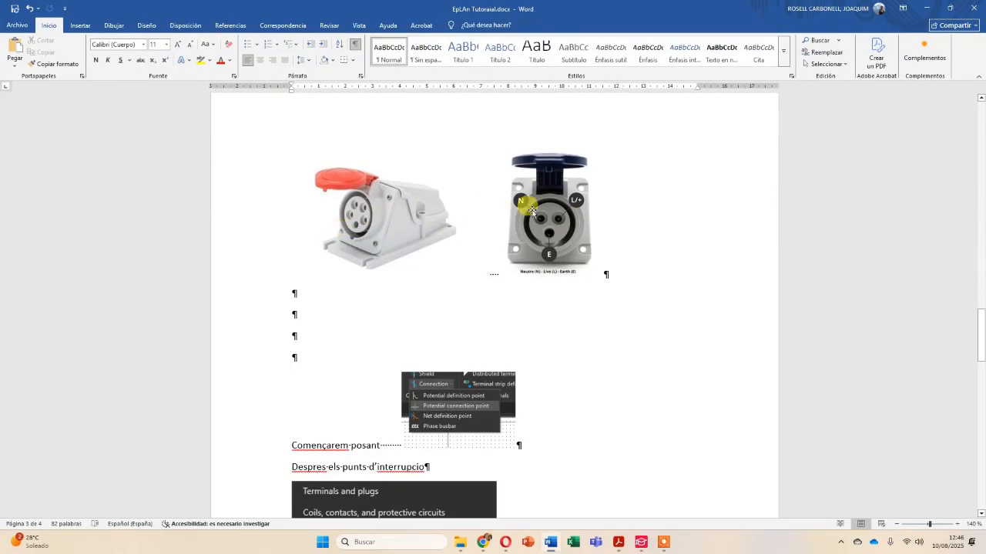
{"action": "left_click", "coordinate": [927, 10]}
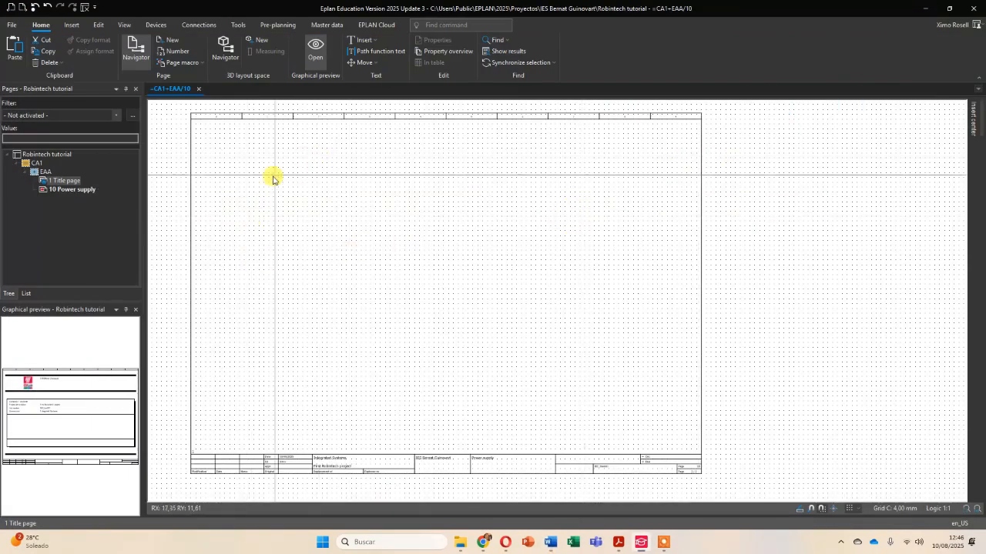
Insert a potential connection point named L1 in column 0 of the Power supply page, at RX 6, RY 6.
{"action": "left_click", "coordinate": [73, 26]}
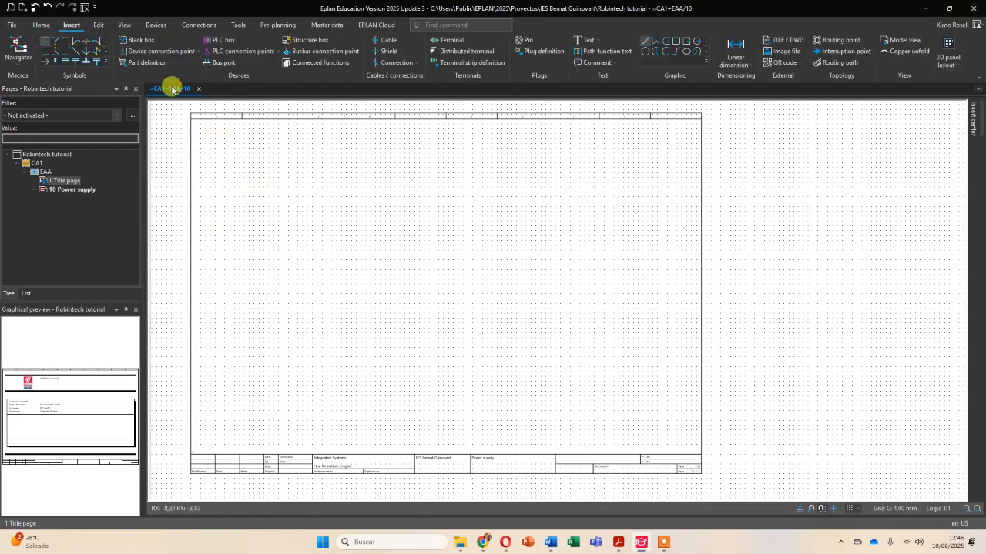
{"action": "left_click", "coordinate": [417, 62]}
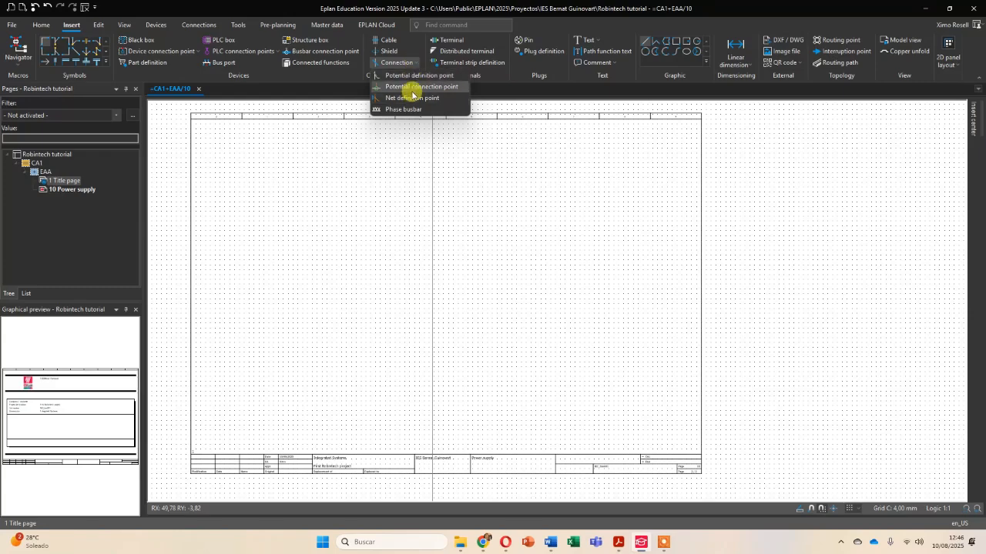
{"action": "left_click", "coordinate": [416, 87]}
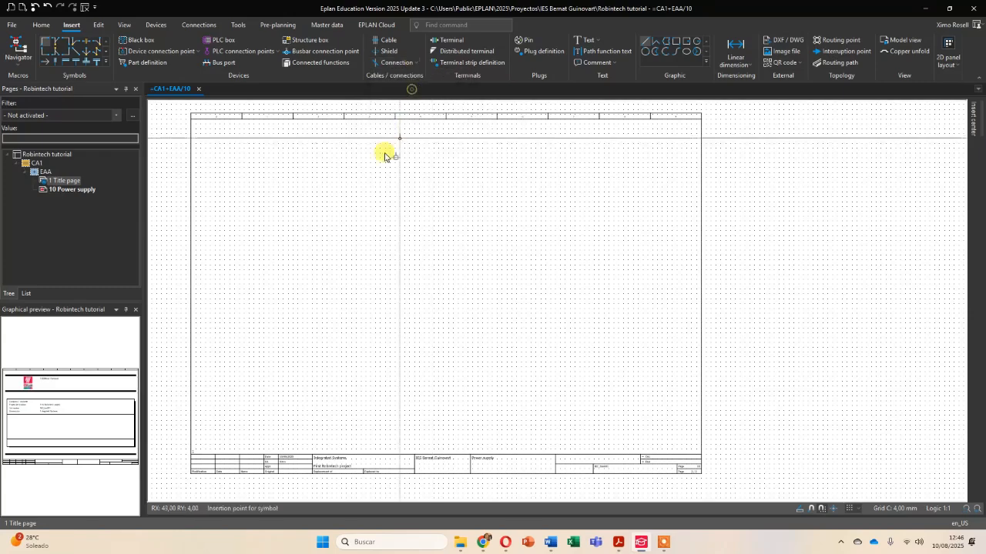
{"action": "scroll", "coordinate": [236, 178], "scroll_direction": "up", "scroll_amount": 2}
{"action": "scroll", "coordinate": [237, 178], "scroll_direction": "up", "scroll_amount": 3}
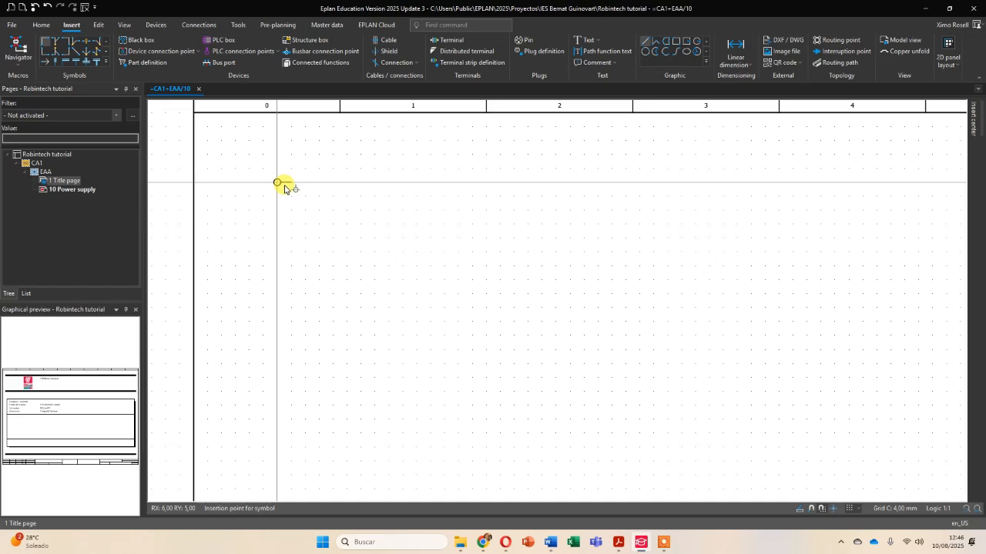
{"action": "scroll", "coordinate": [284, 188], "scroll_direction": "down", "scroll_amount": 2}
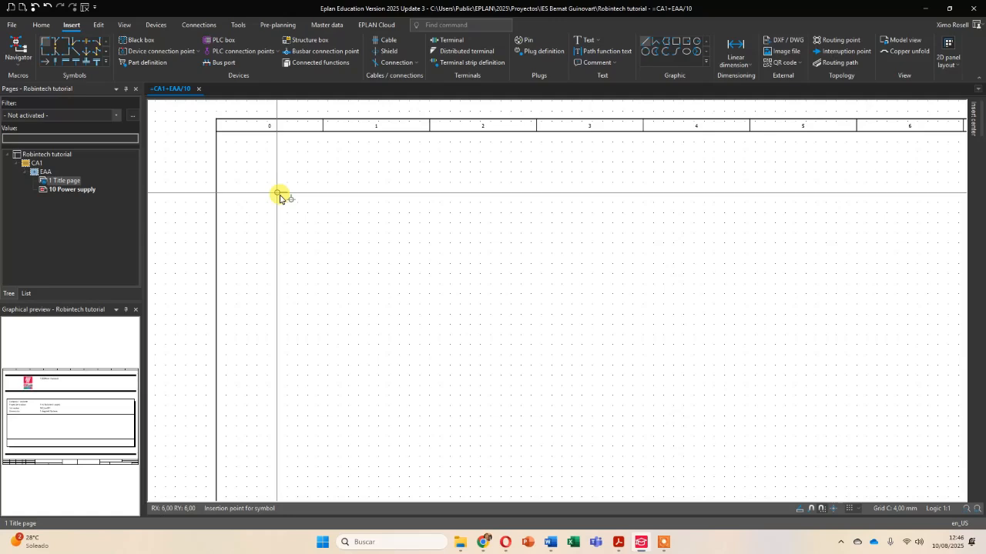
{"action": "left_click", "coordinate": [277, 192]}
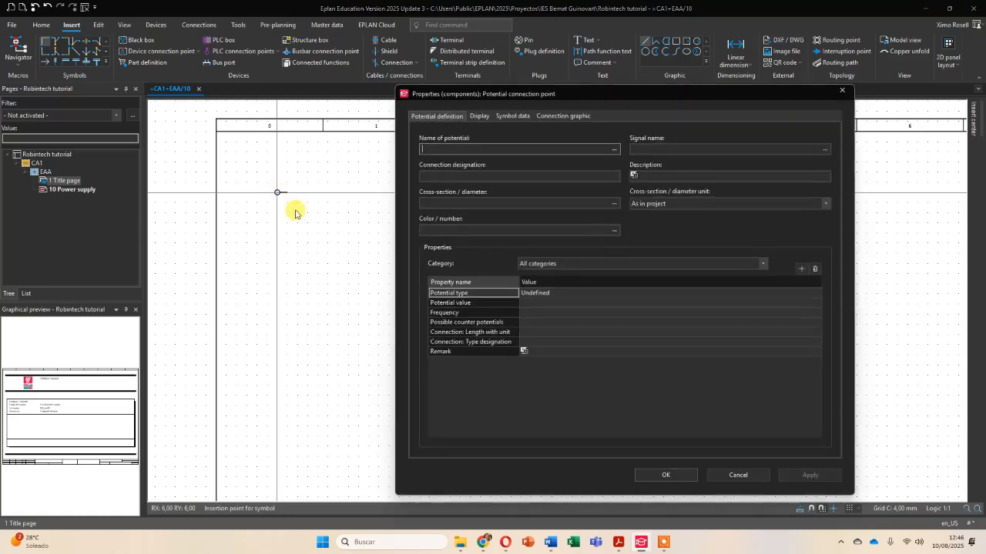
{"action": "left_click", "coordinate": [475, 147]}
{"action": "type", "text": "L1"}
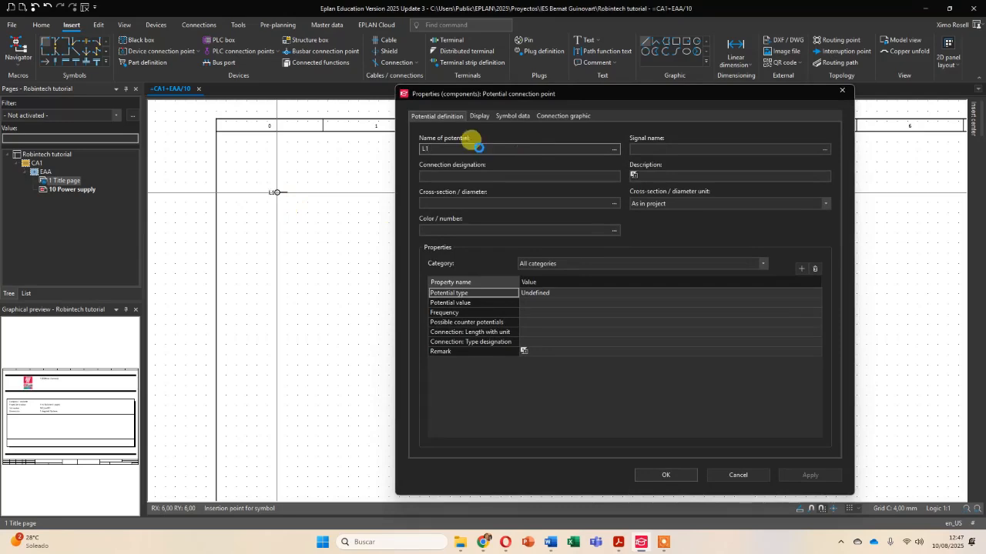
{"action": "key", "text": "Return"}
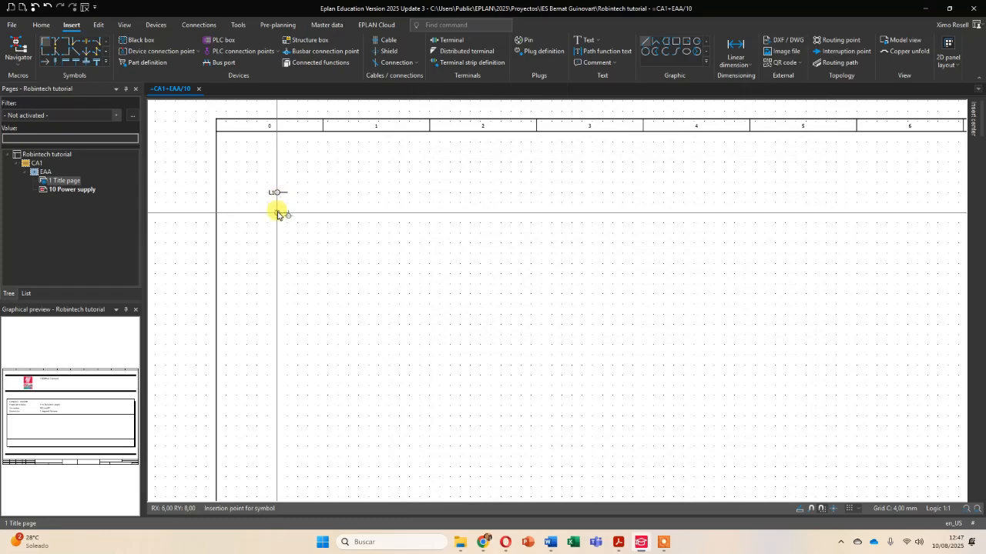
Place potential connection points L2 and L3 directly below L1, at RY 8 and RY 10.
{"action": "left_click", "coordinate": [277, 213]}
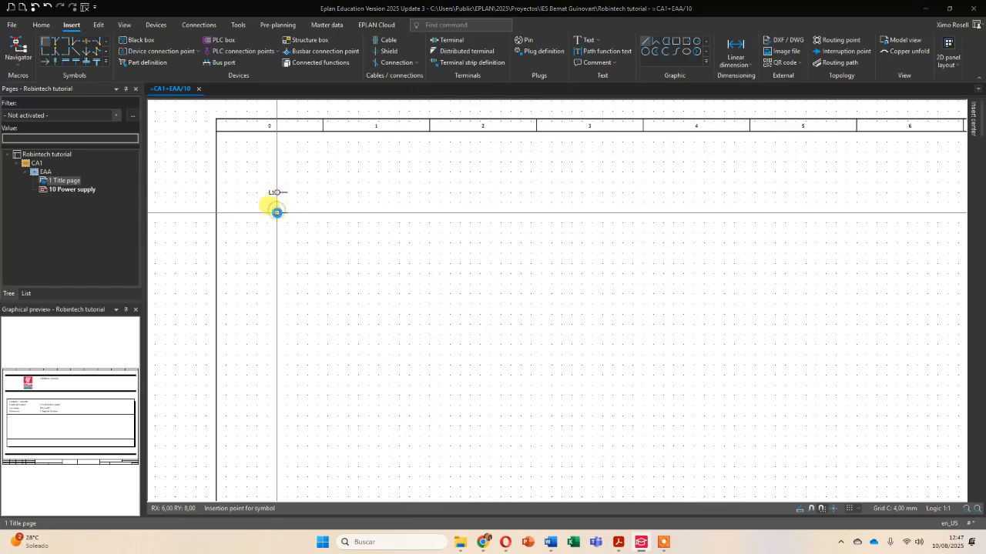
{"action": "type", "text": "L2"}
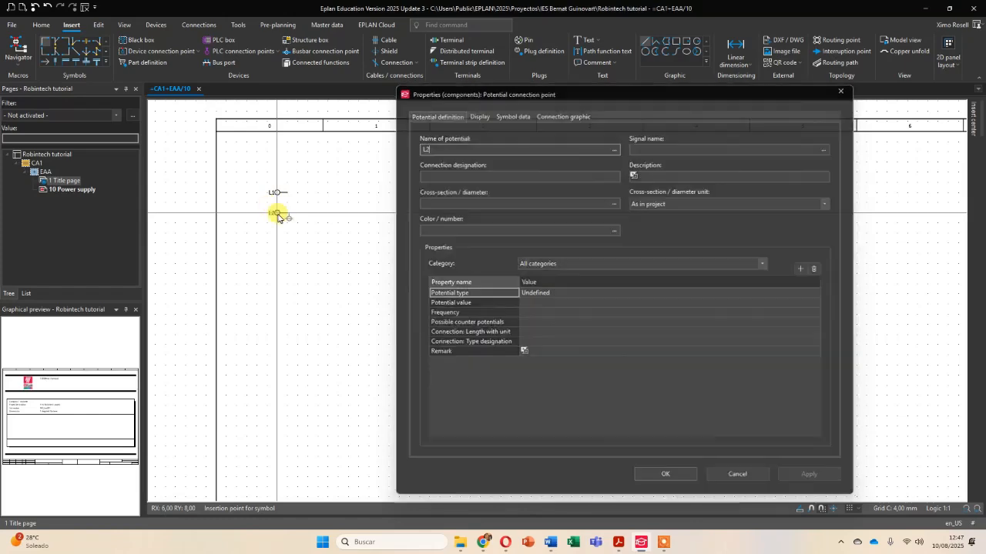
{"action": "key", "text": "Return"}
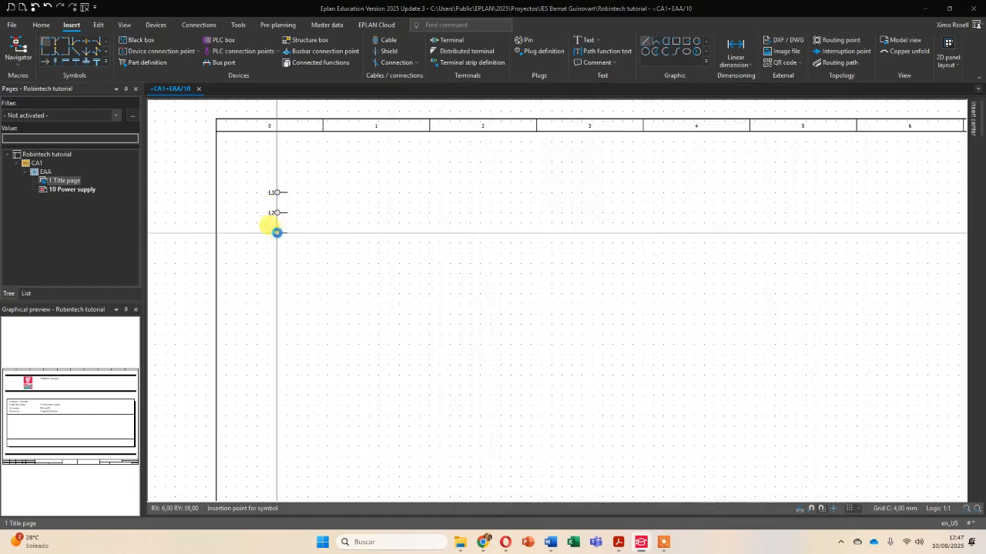
{"action": "left_click", "coordinate": [277, 233]}
{"action": "type", "text": "L3"}
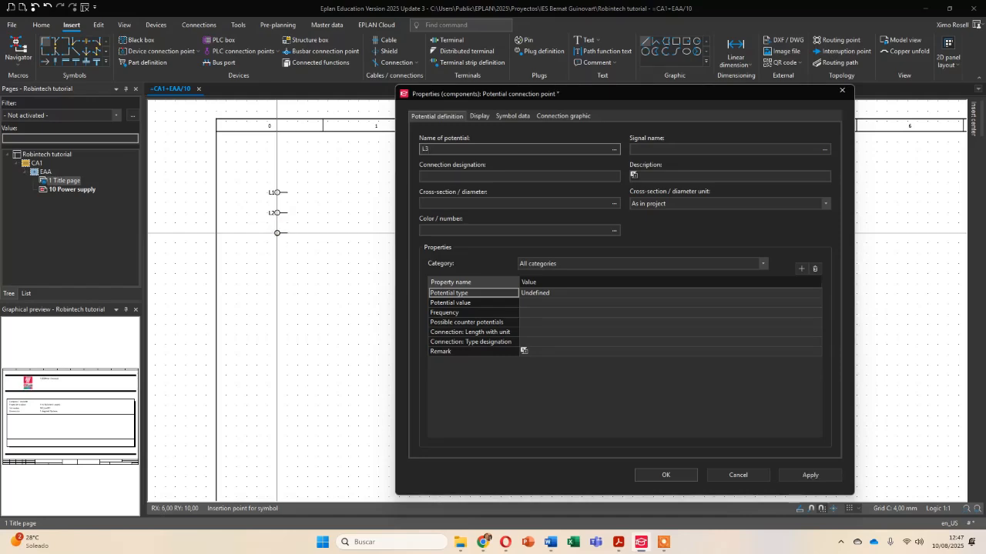
{"action": "key", "text": "Return"}
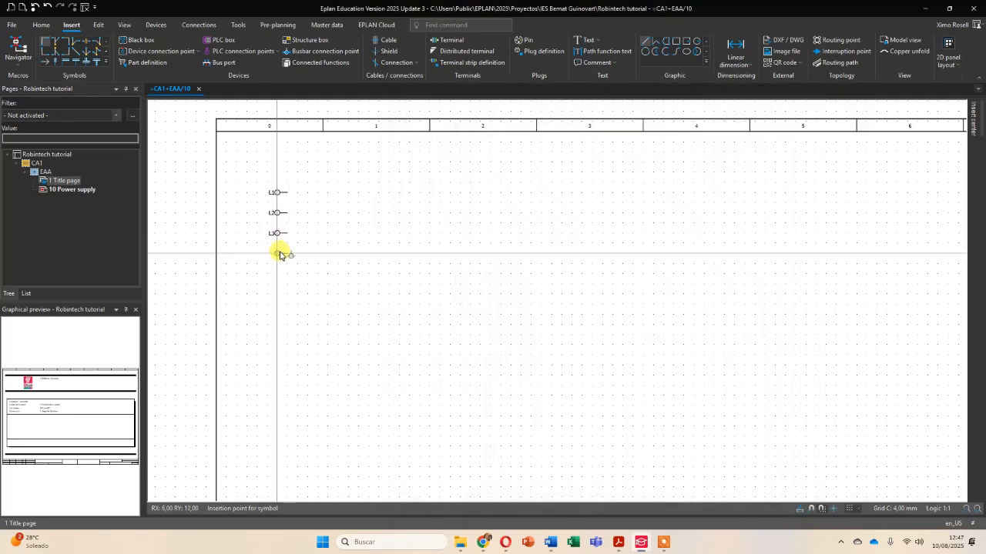
Place potential connection points N and PE below L3, at RY 12 and RY 14, and end the insertion.
{"action": "left_click", "coordinate": [361, 262]}
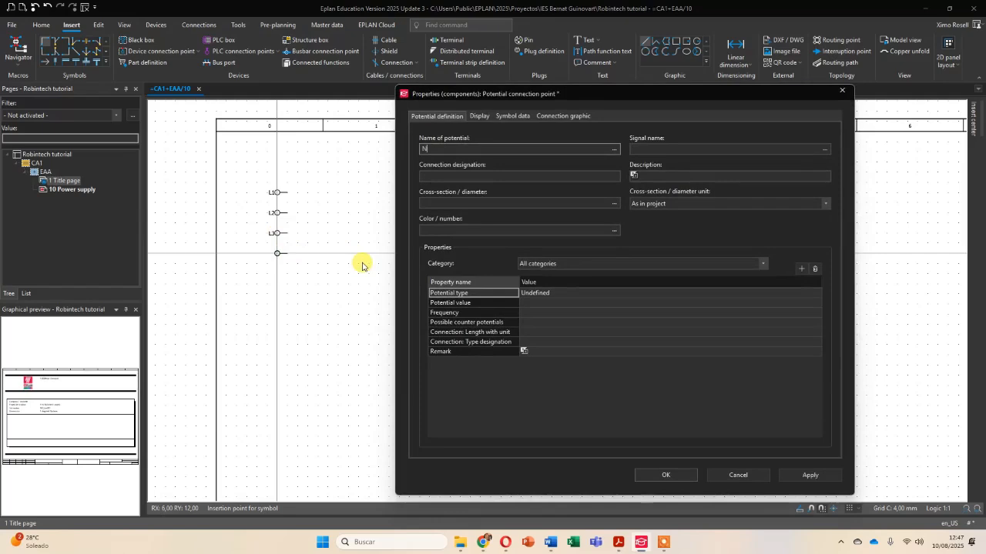
{"action": "key", "text": "Return"}
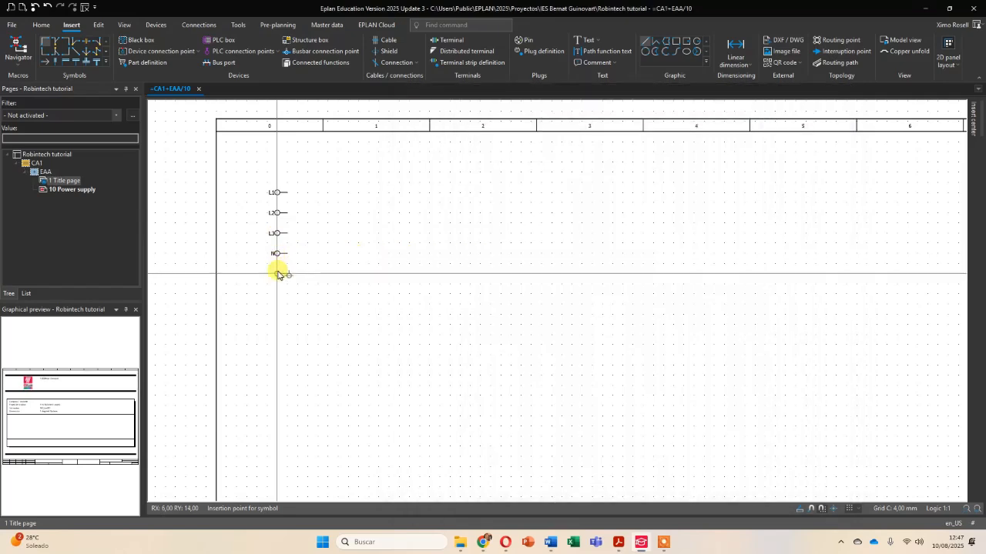
{"action": "key", "text": "Return"}
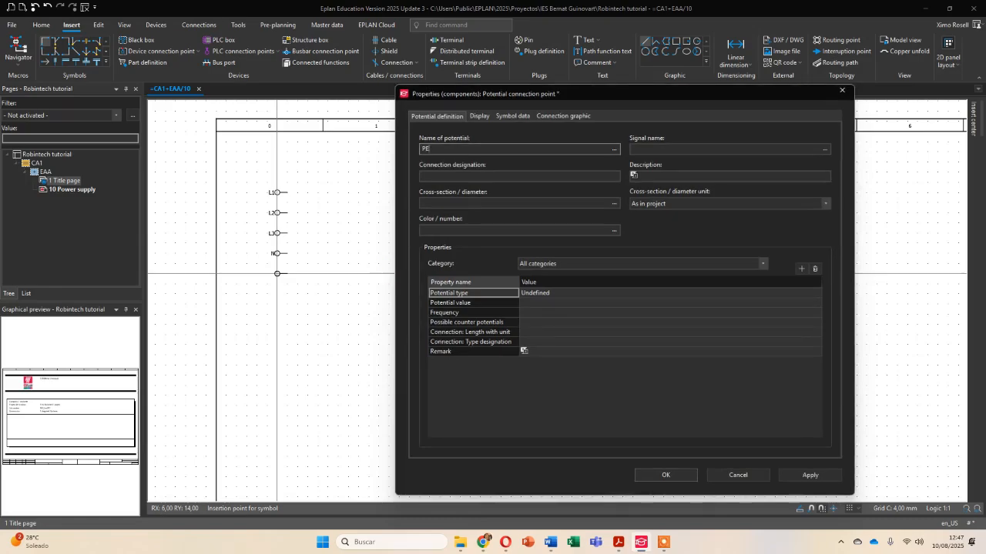
{"action": "key", "text": "Return"}
{"action": "scroll", "coordinate": [439, 268], "scroll_direction": "down", "scroll_amount": 2}
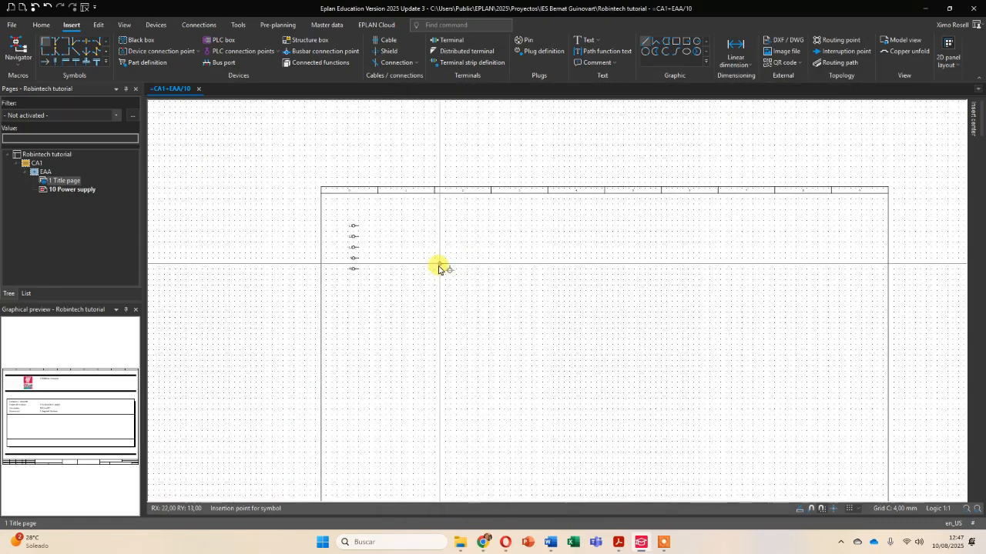
{"action": "scroll", "coordinate": [440, 269], "scroll_direction": "down", "scroll_amount": 4}
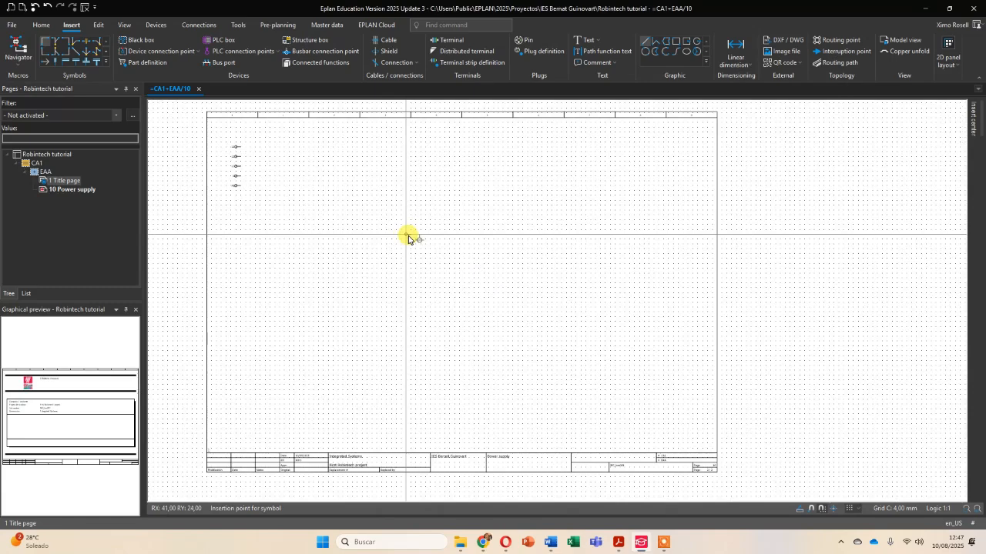
{"action": "key", "text": "Escape"}
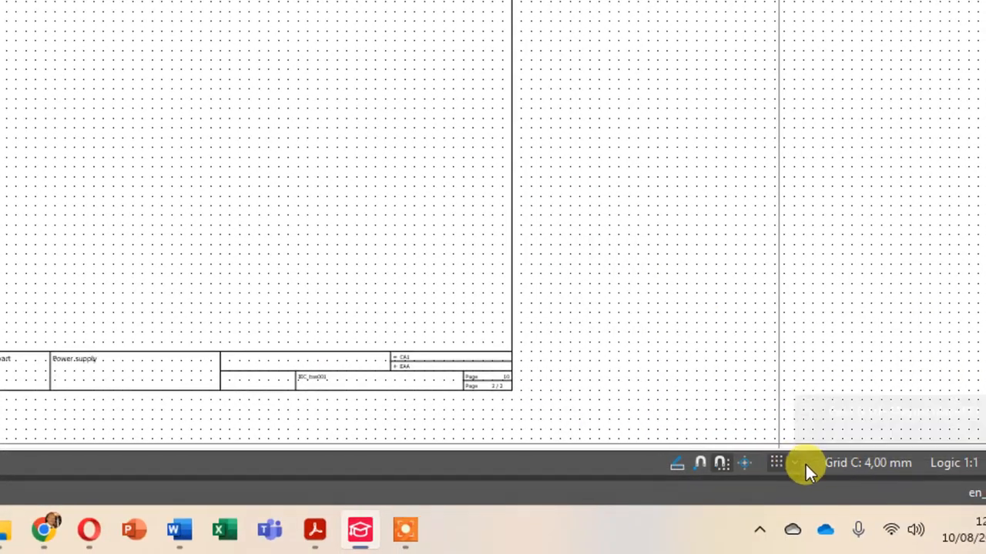
Toggle the page's grid display off and back on twice.
{"action": "left_click", "coordinate": [777, 462]}
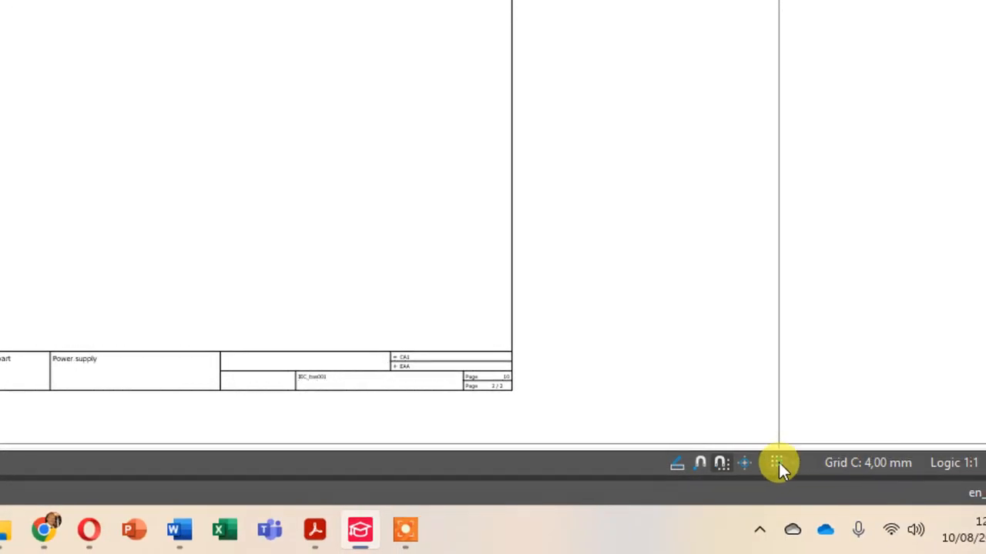
{"action": "left_click", "coordinate": [777, 463]}
{"action": "left_click", "coordinate": [778, 463]}
{"action": "left_click", "coordinate": [778, 462]}
Try grid D (8,00 mm) and grid E (16,00 mm) on the page, and return to grid C (4,00 mm).
{"action": "left_click", "coordinate": [794, 463]}
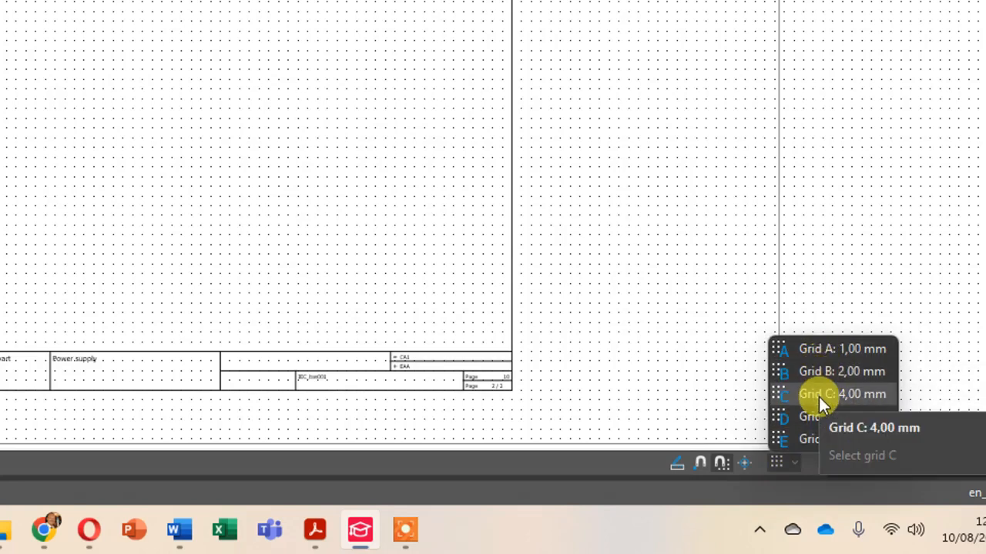
{"action": "left_click", "coordinate": [814, 418]}
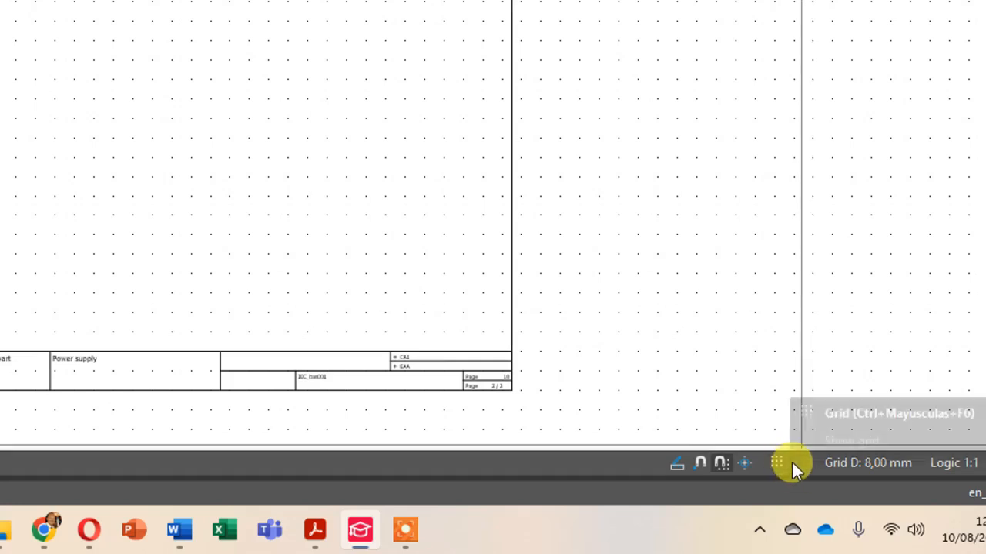
{"action": "left_click", "coordinate": [795, 464]}
{"action": "left_click", "coordinate": [808, 439]}
{"action": "left_click", "coordinate": [797, 462]}
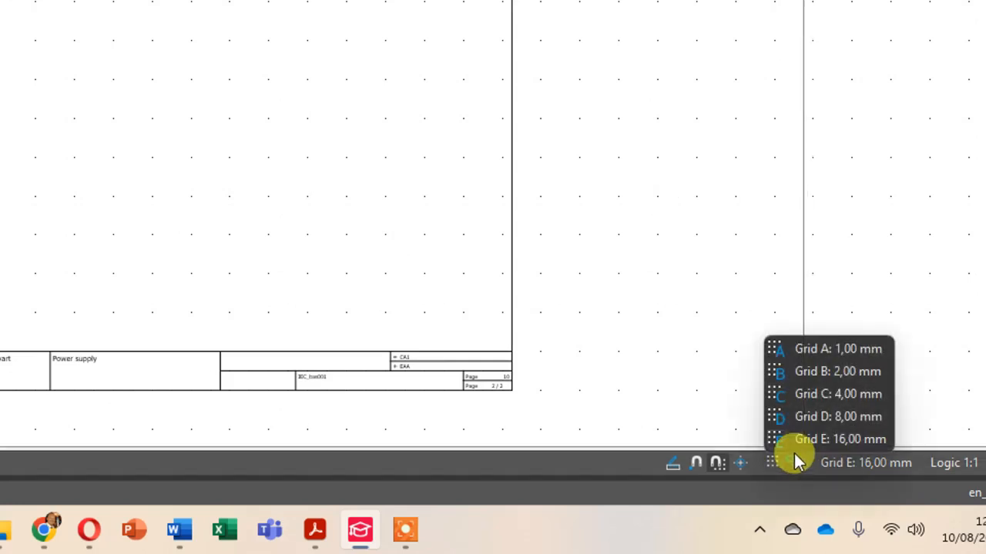
{"action": "left_click", "coordinate": [820, 399]}
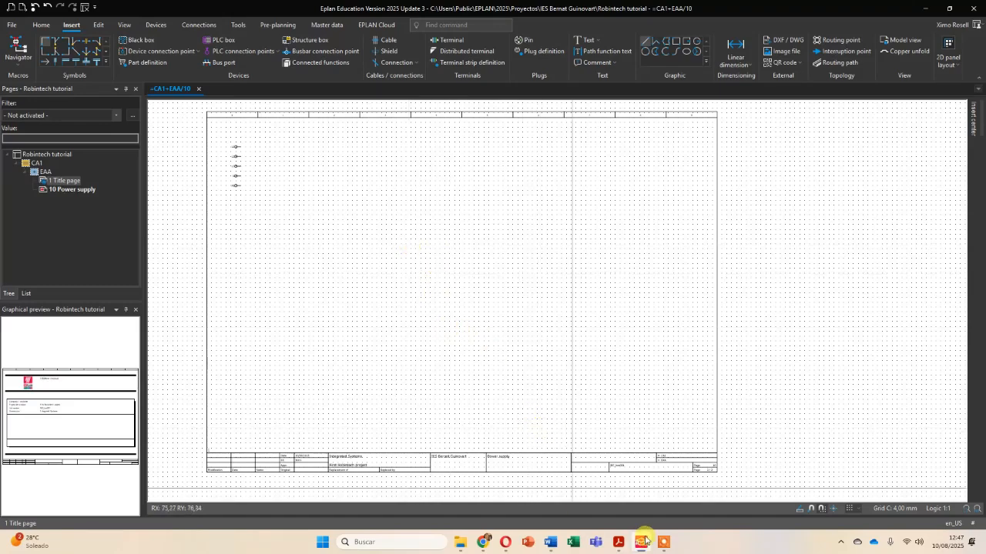
Switch to Eplan tutorial.pdf in Acrobat, close its tool pane and examine the power supply schematic across its full width.
{"action": "left_click", "coordinate": [616, 544]}
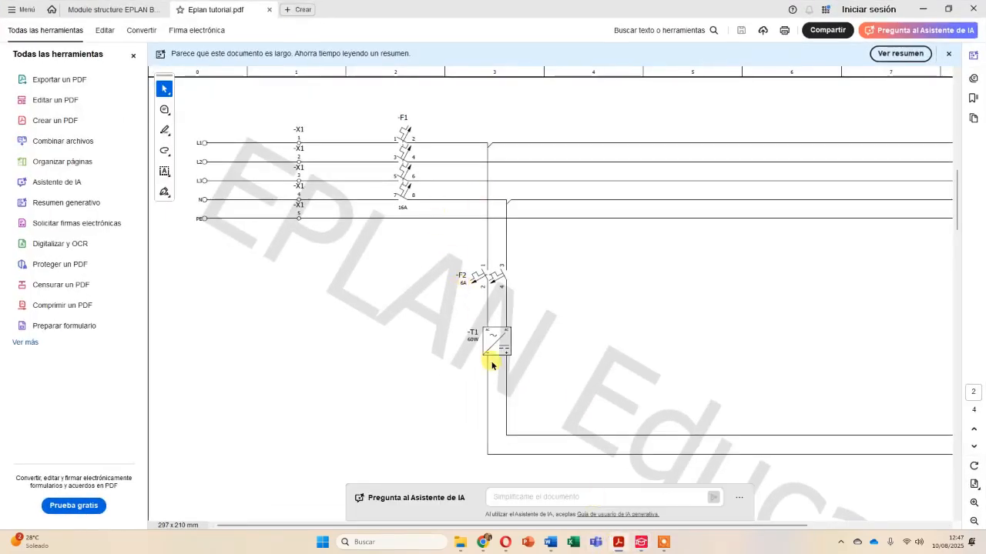
{"action": "scroll", "coordinate": [490, 360], "scroll_direction": "down", "scroll_amount": 2}
{"action": "scroll", "coordinate": [490, 352], "scroll_direction": "down", "scroll_amount": 2, "text": "ctrl"}
{"action": "scroll", "coordinate": [539, 335], "scroll_direction": "up", "scroll_amount": 5}
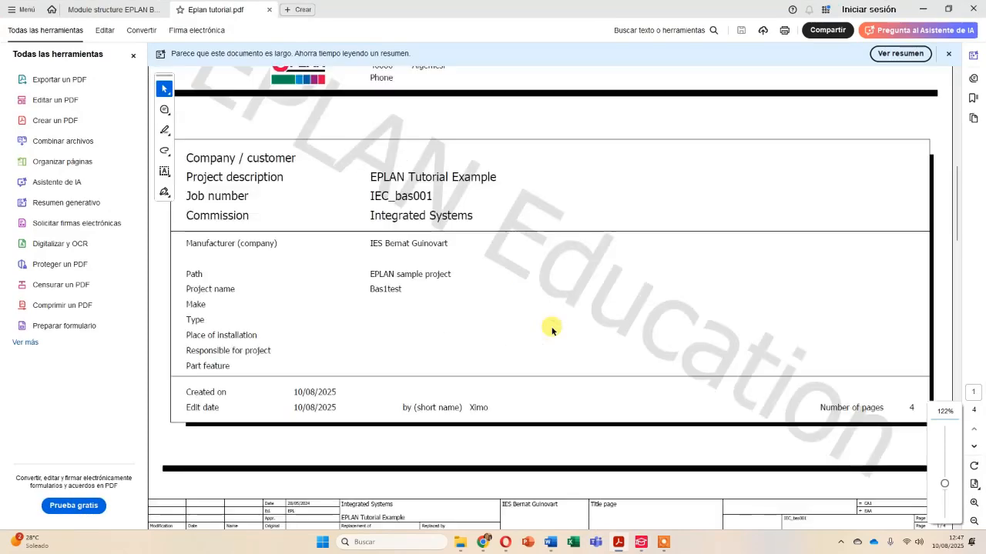
{"action": "scroll", "coordinate": [551, 327], "scroll_direction": "down", "scroll_amount": 5}
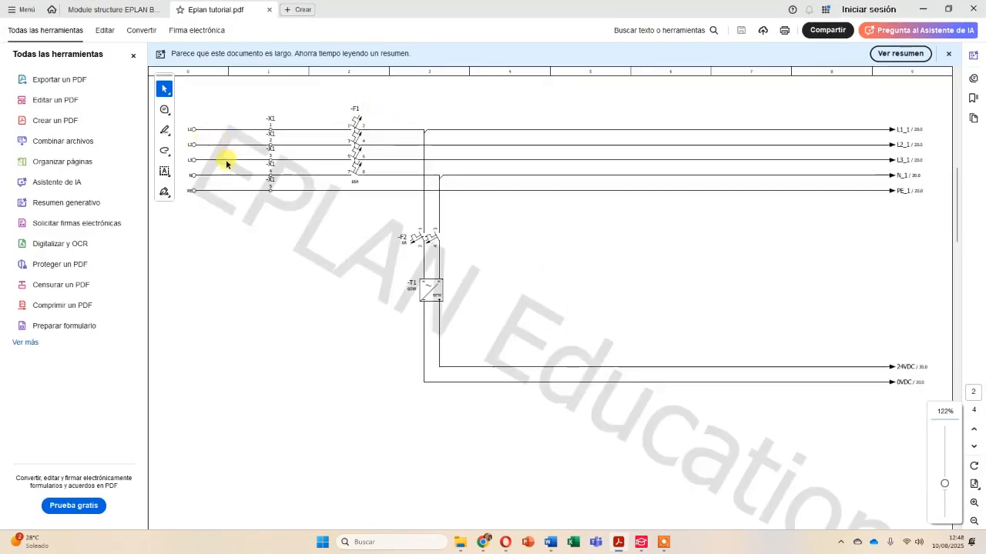
{"action": "left_click", "coordinate": [132, 56]}
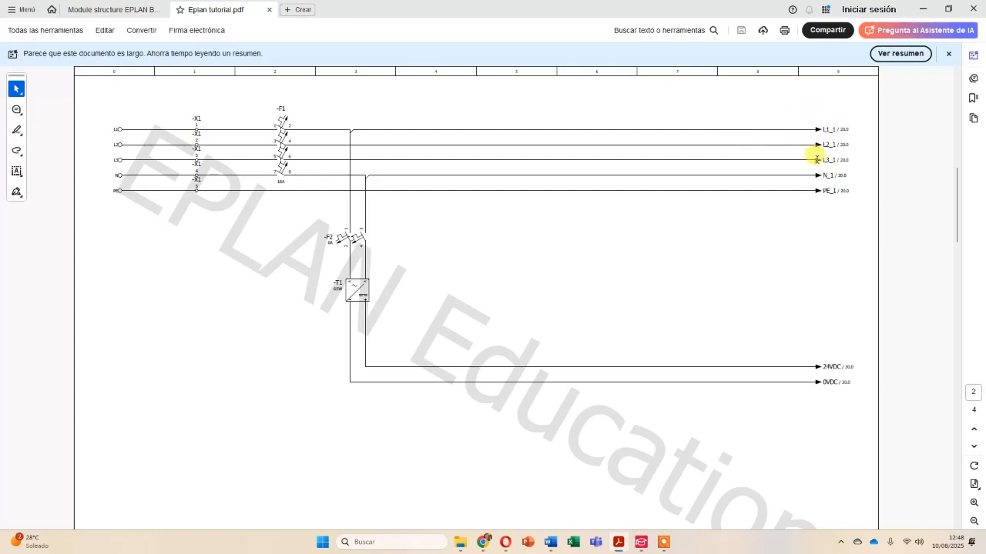
Switch back to EPLAN and place five interruption points at RX 96, one at the end of each line from L1 to PE, starting at RY 6.
{"action": "left_click", "coordinate": [921, 9]}
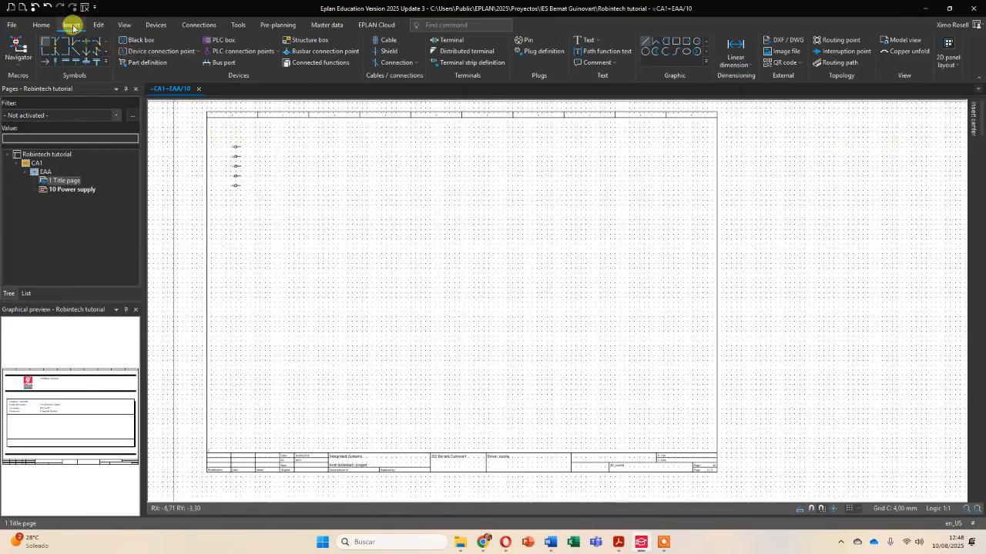
{"action": "left_click", "coordinate": [106, 62]}
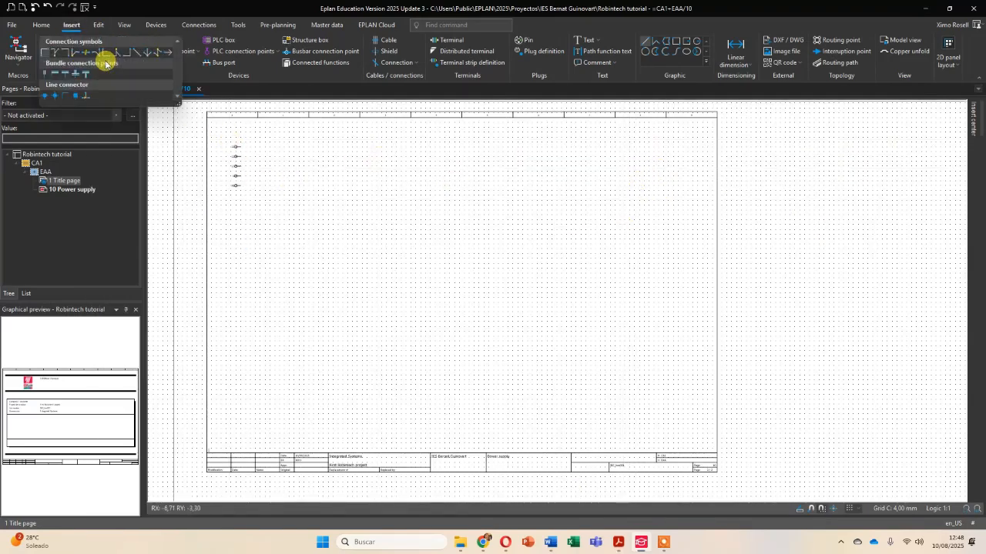
{"action": "left_click", "coordinate": [167, 56]}
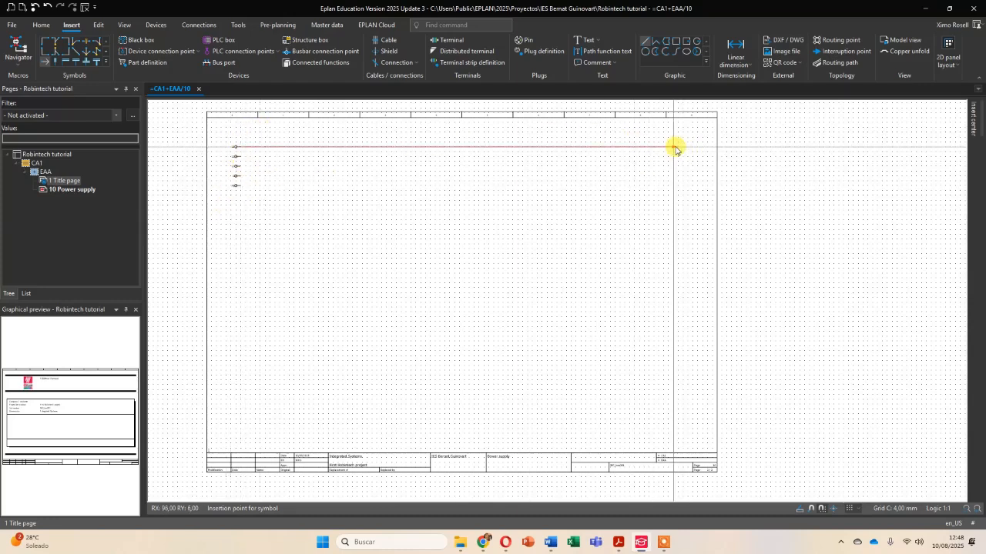
{"action": "left_click_drag", "start_coordinate": [674, 148], "coordinate": [671, 187]}
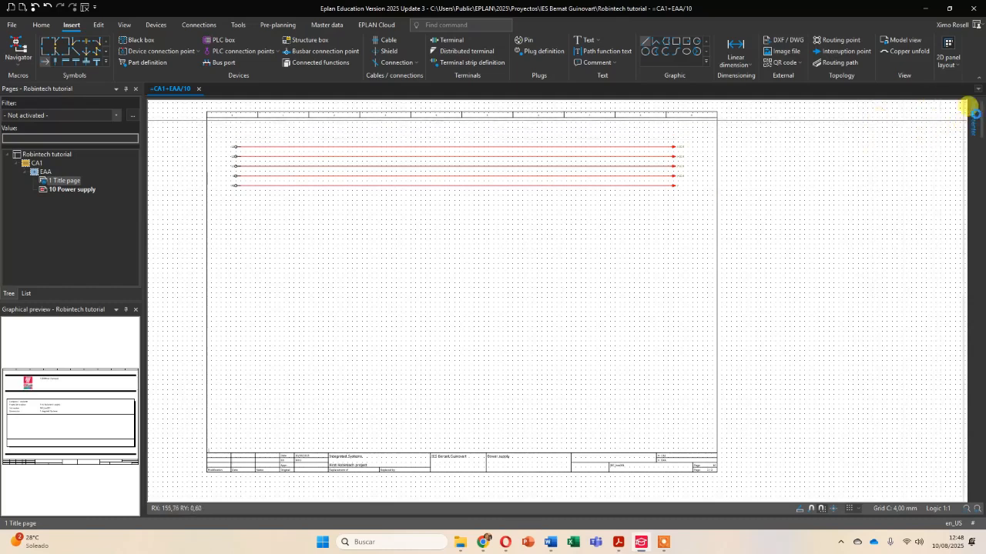
Open the Insert center, pin it beside the page and set it back to hiding automatically.
{"action": "left_click", "coordinate": [975, 115]}
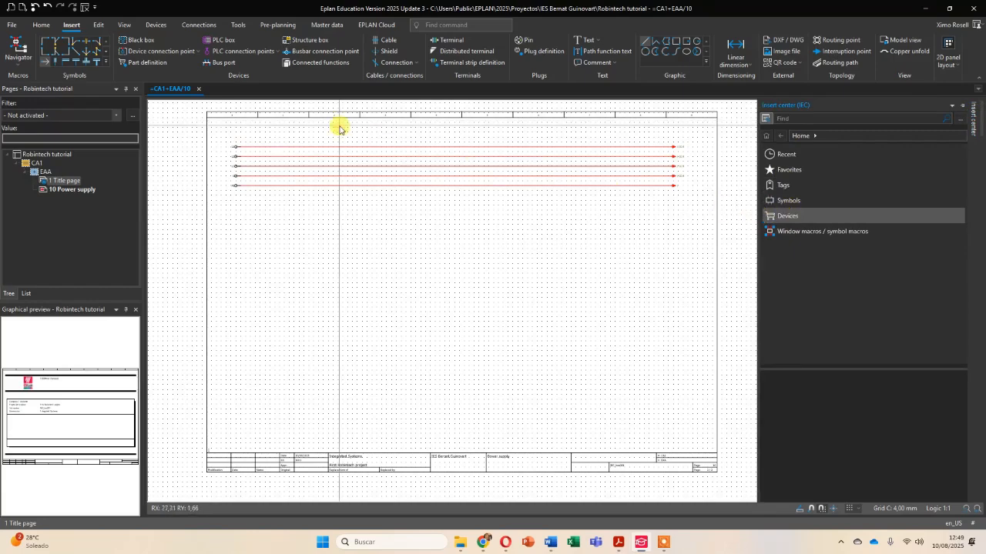
{"action": "left_click", "coordinate": [961, 111]}
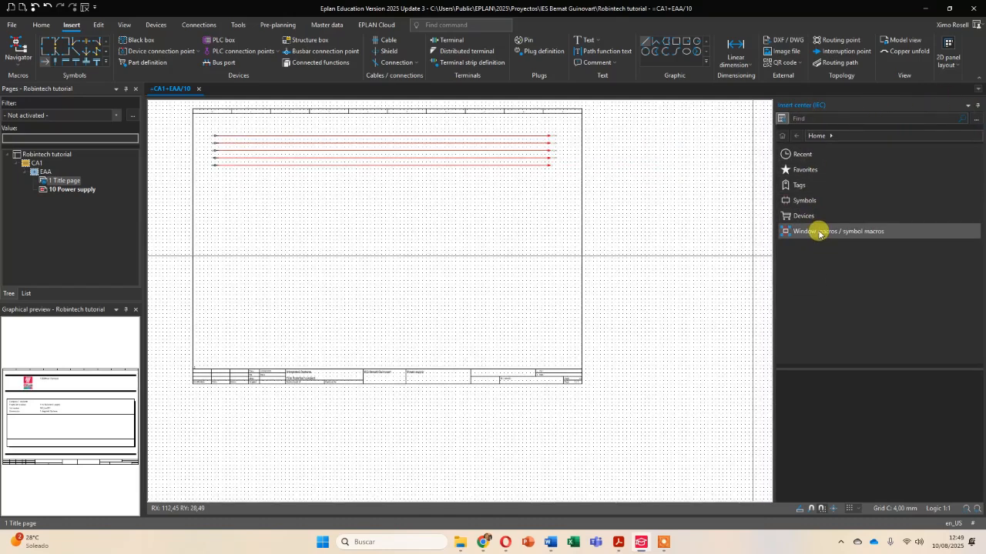
{"action": "left_click", "coordinate": [976, 109]}
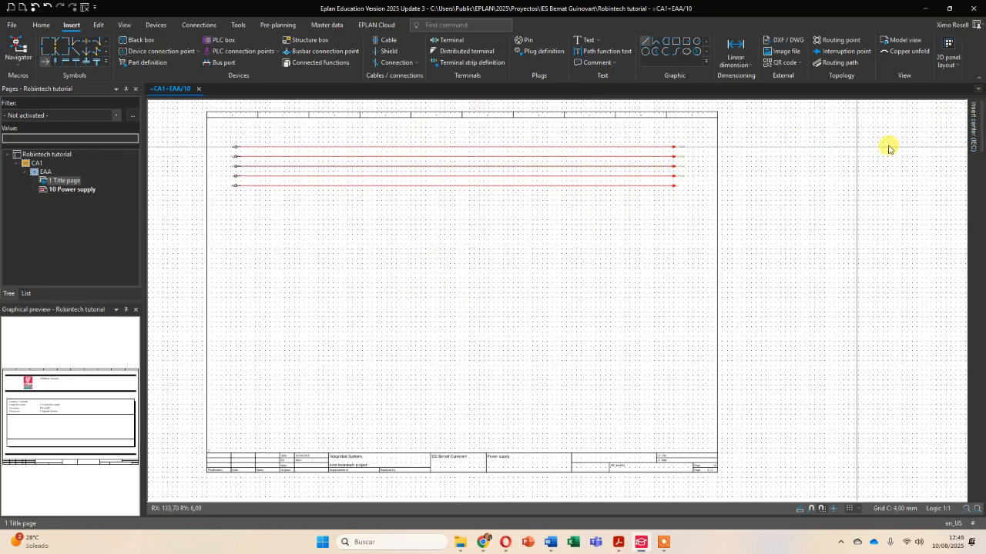
Find the quadruple circuit breaker FA4 in the Insert center under IEC_symbol, Electrical engineering, Protection device, and select it.
{"action": "mouse_move", "coordinate": [978, 121]}
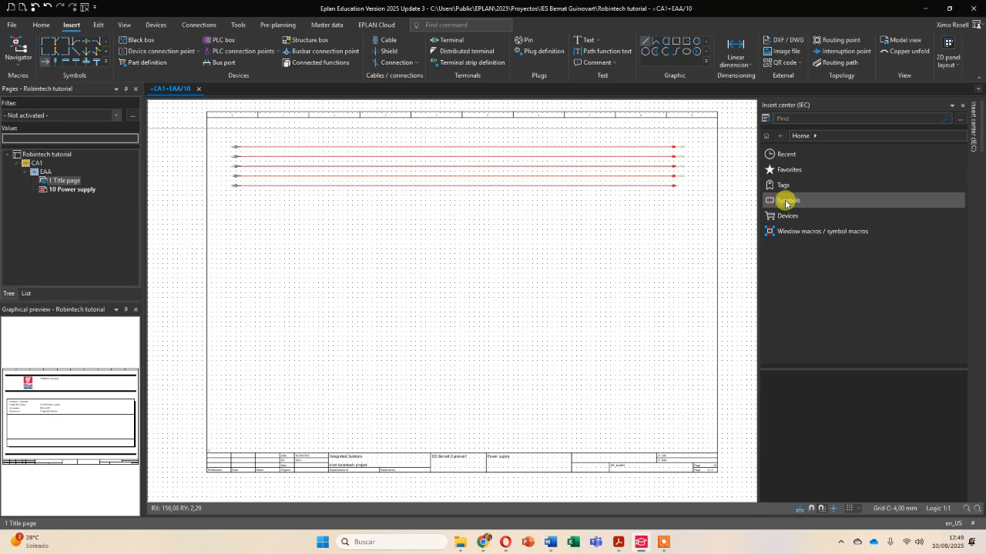
{"action": "left_click", "coordinate": [786, 201]}
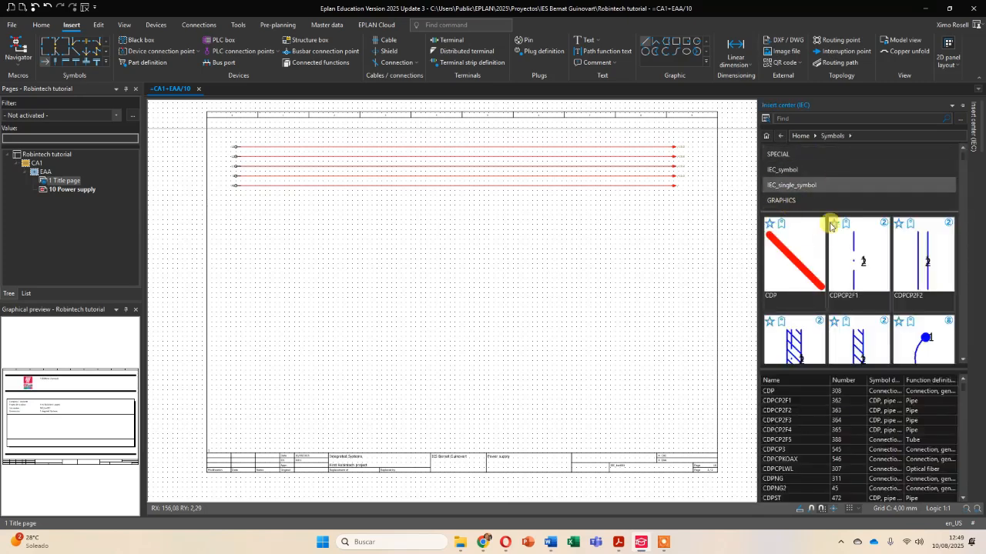
{"action": "left_click", "coordinate": [787, 170]}
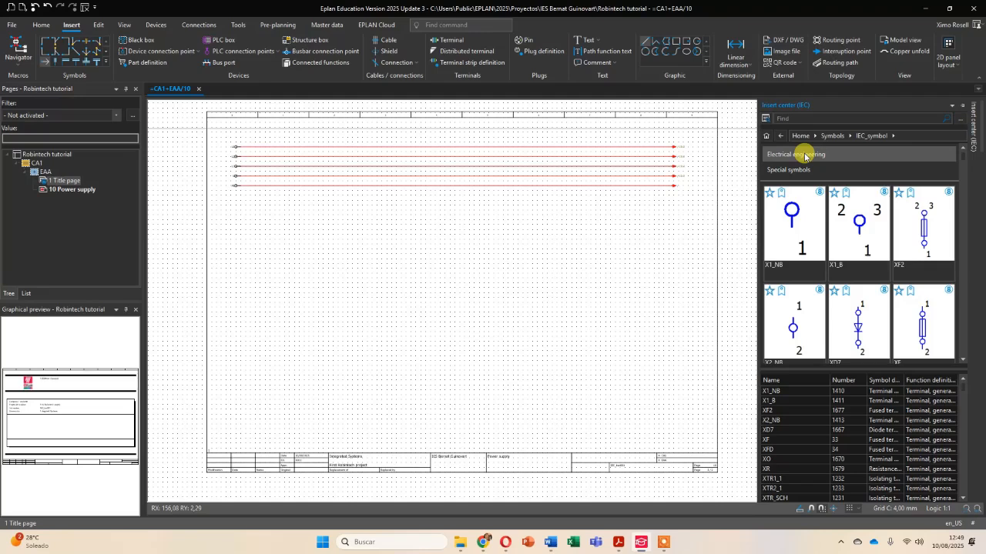
{"action": "left_click", "coordinate": [804, 156]}
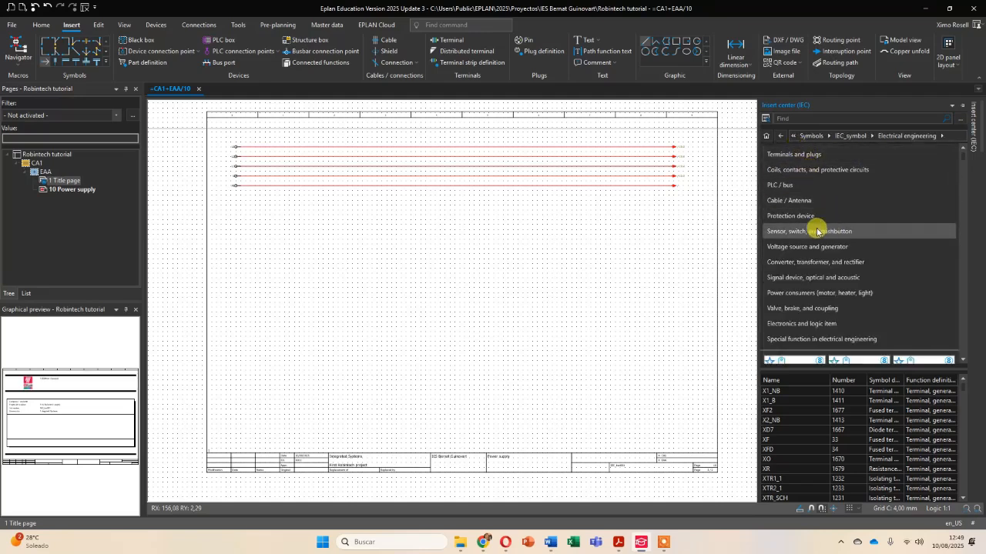
{"action": "left_click", "coordinate": [800, 218]}
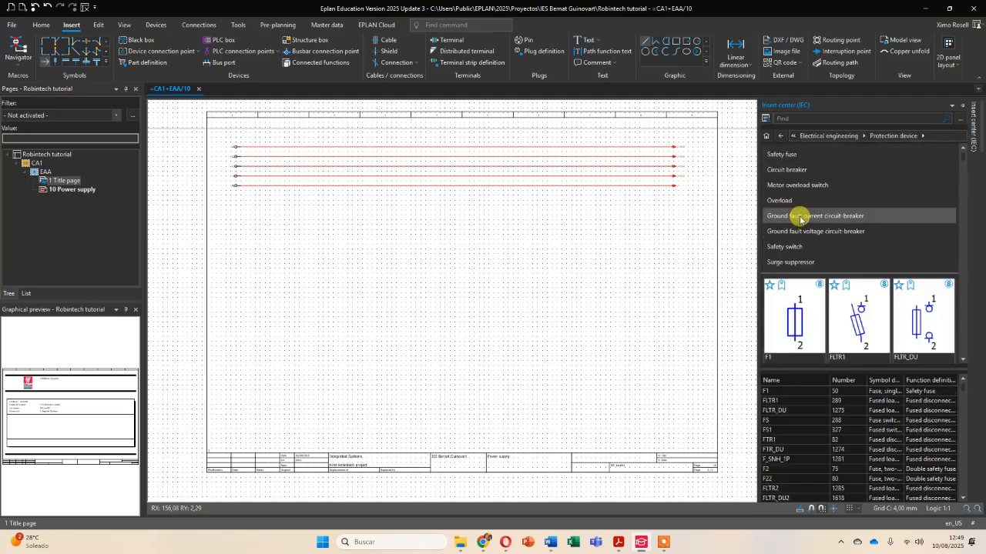
{"action": "left_click", "coordinate": [791, 171]}
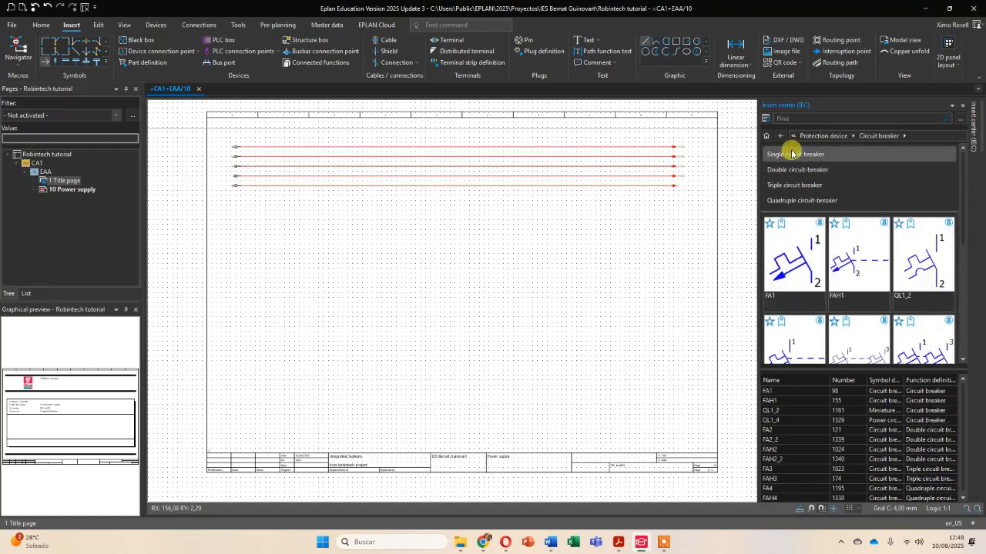
{"action": "left_click", "coordinate": [794, 204]}
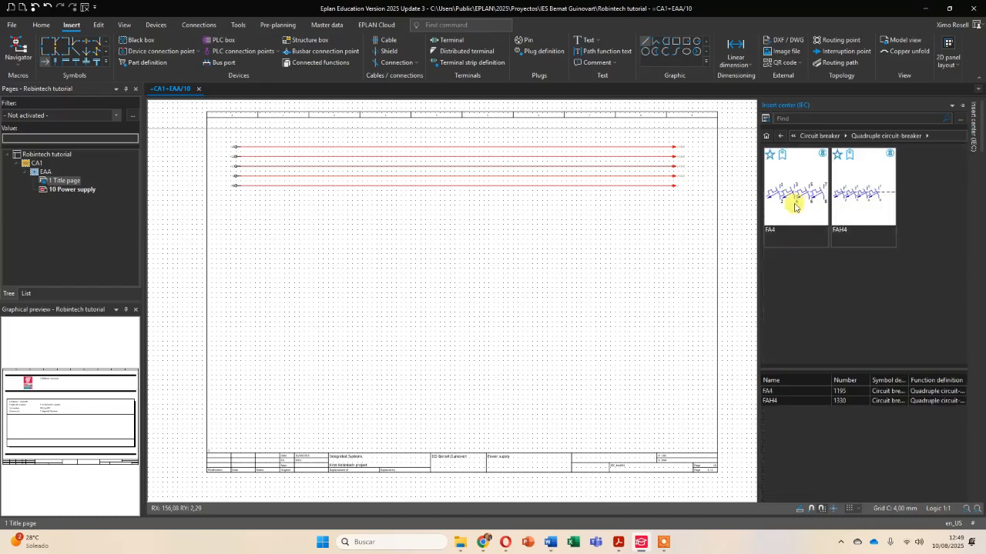
{"action": "left_click", "coordinate": [794, 204]}
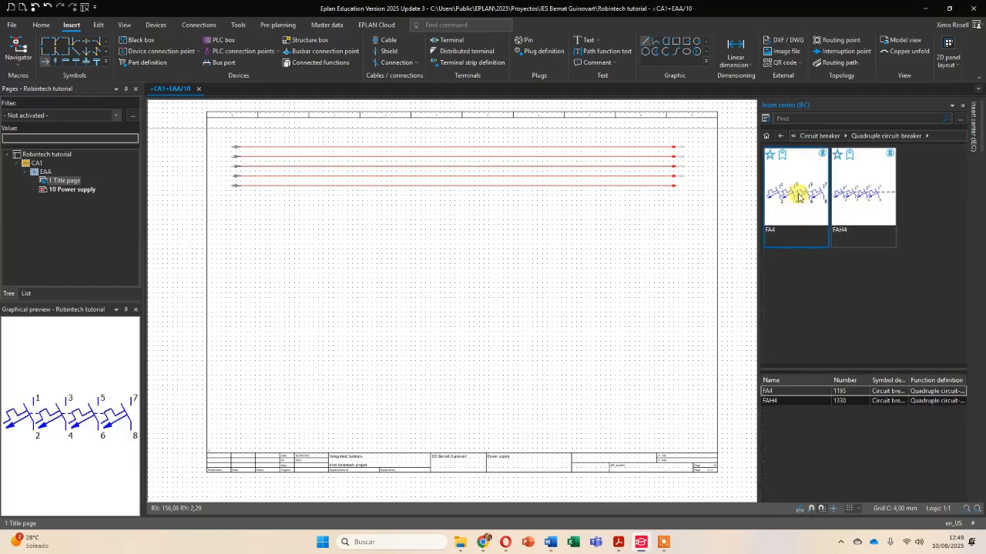
Place the FA4 breaker at RX 36, RY 6, rotated so its four poles cross lines L1, L2, L3 and N.
{"action": "left_click_drag", "start_coordinate": [798, 197], "coordinate": [372, 178]}
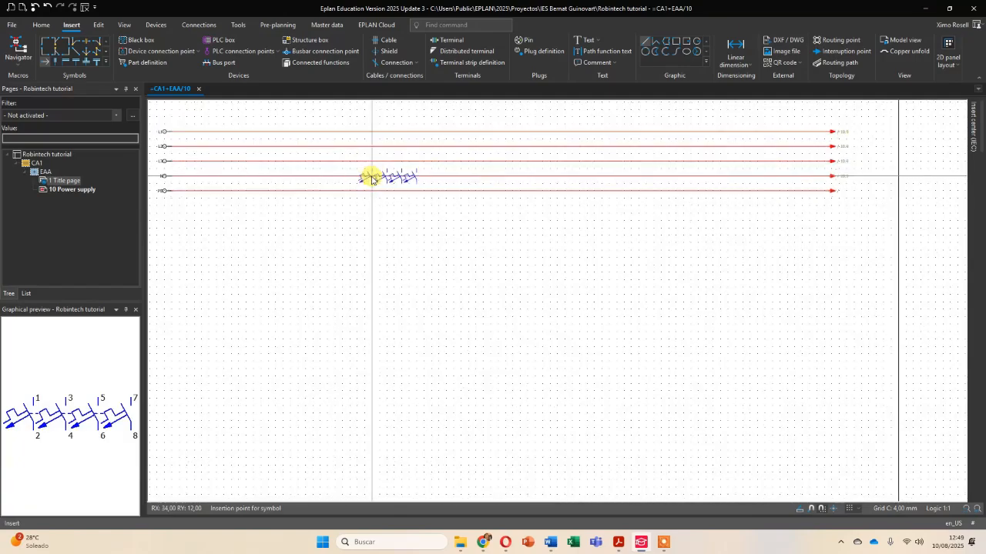
{"action": "scroll", "coordinate": [371, 178], "scroll_direction": "up", "scroll_amount": 2}
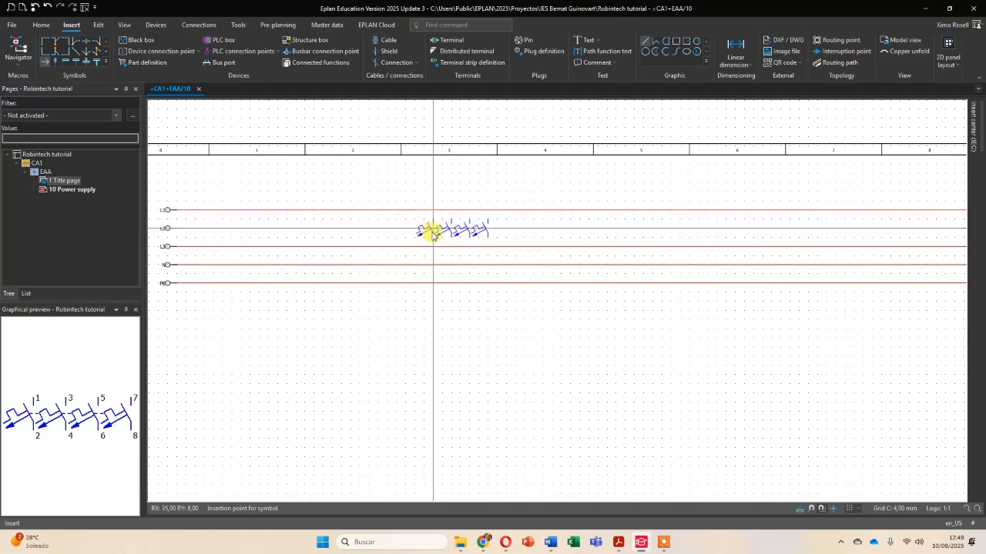
{"action": "key", "text": "Tab"}
{"action": "key", "text": "Tab"}
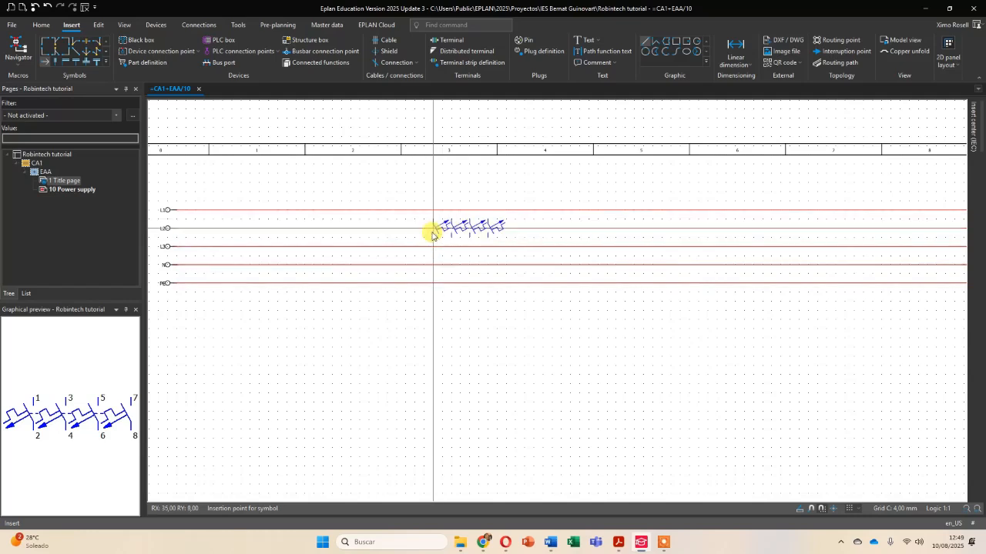
{"action": "key", "text": "Tab"}
{"action": "key", "text": "Tab"}
{"action": "key", "text": "Tab"}
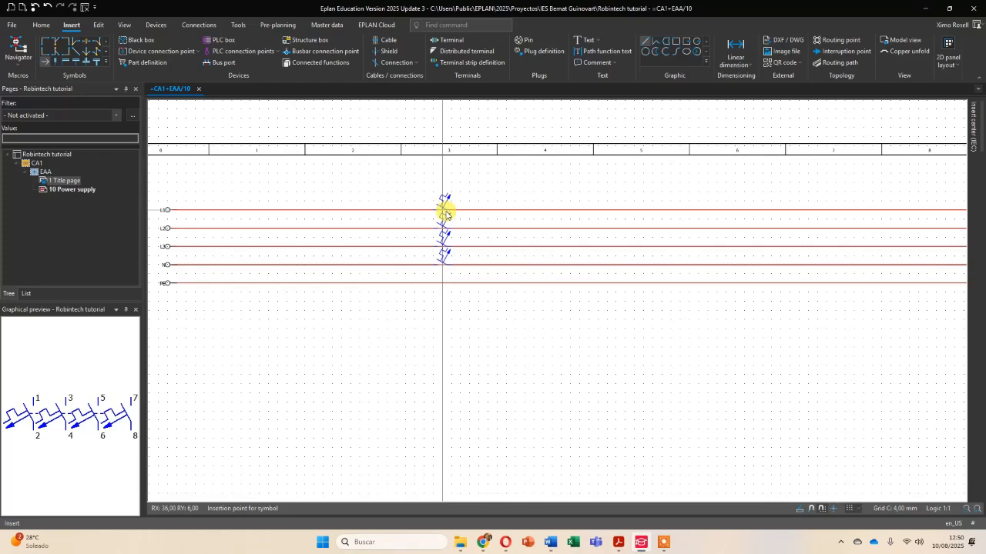
{"action": "left_click", "coordinate": [445, 213]}
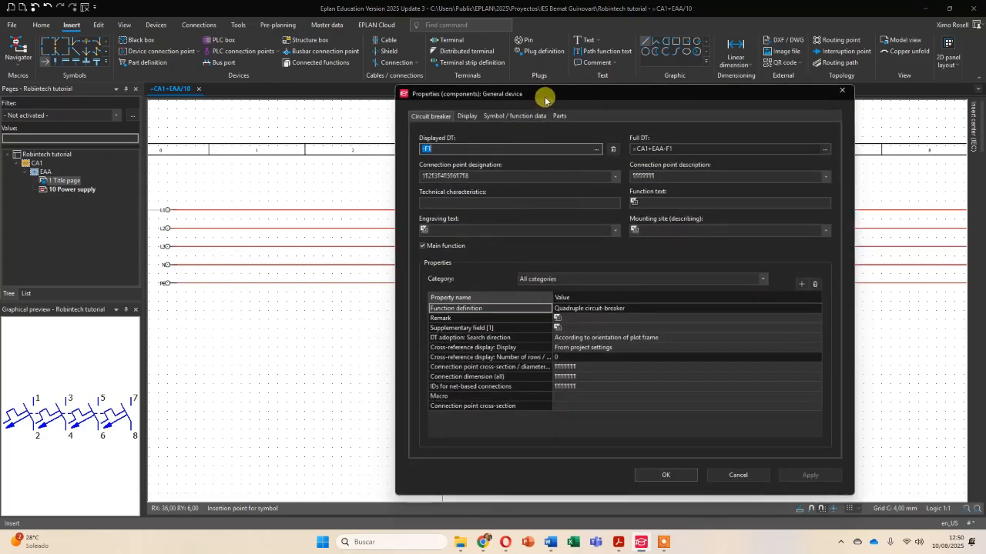
Set the technical characteristics of circuit breaker F1 to 16A, accept its properties and end the symbol insertion.
{"action": "left_click_drag", "start_coordinate": [545, 100], "coordinate": [475, 69]}
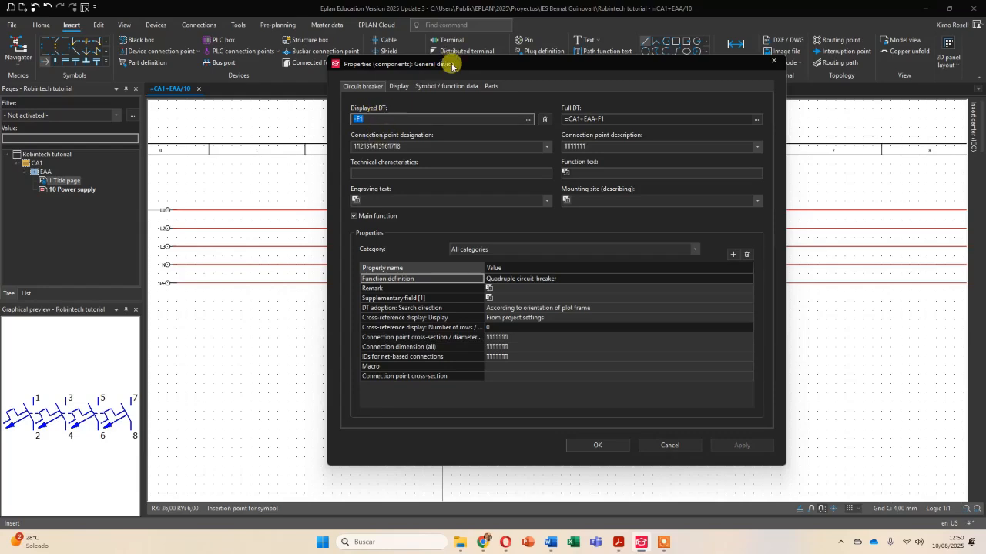
{"action": "left_click_drag", "start_coordinate": [451, 62], "coordinate": [447, 83]}
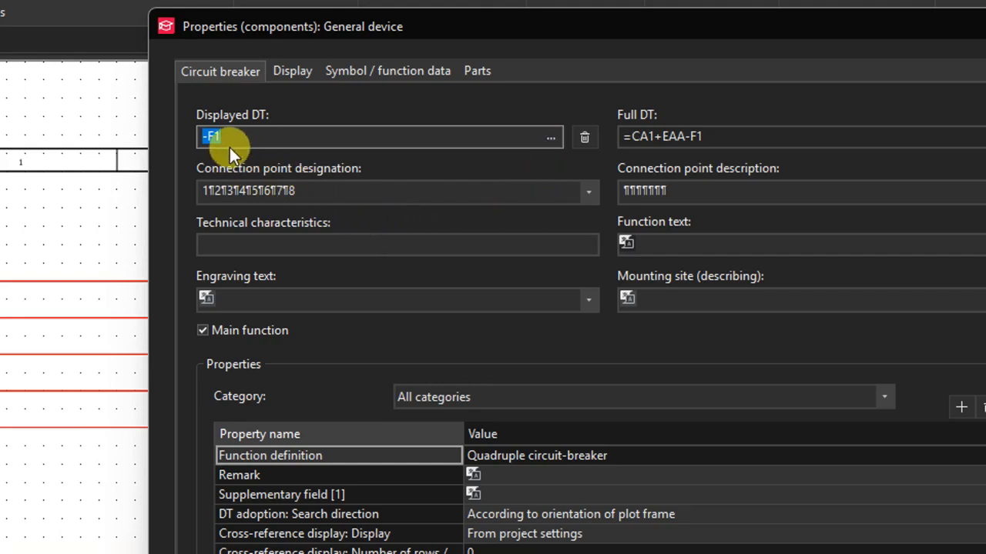
{"action": "left_click", "coordinate": [293, 248]}
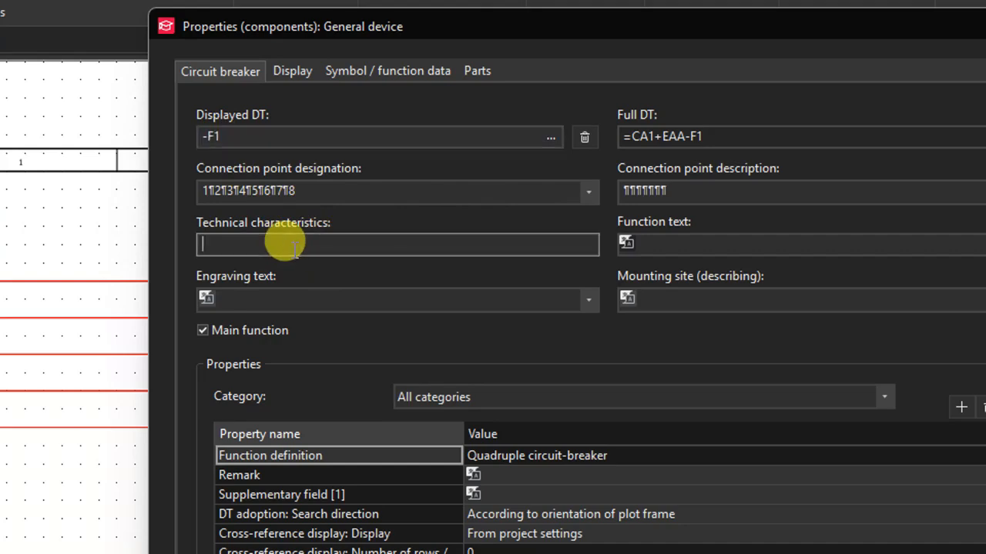
{"action": "type", "text": "16"}
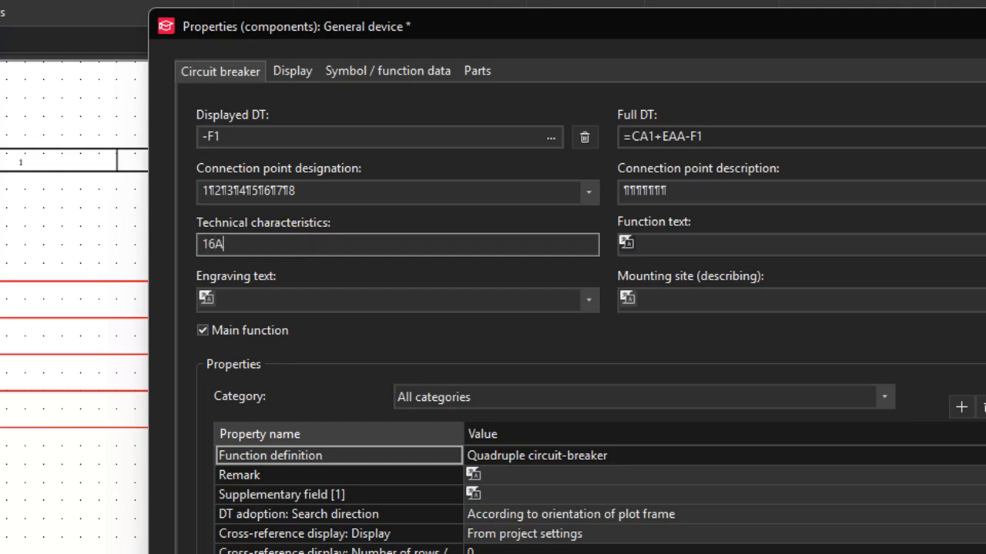
{"action": "type", "text": "A"}
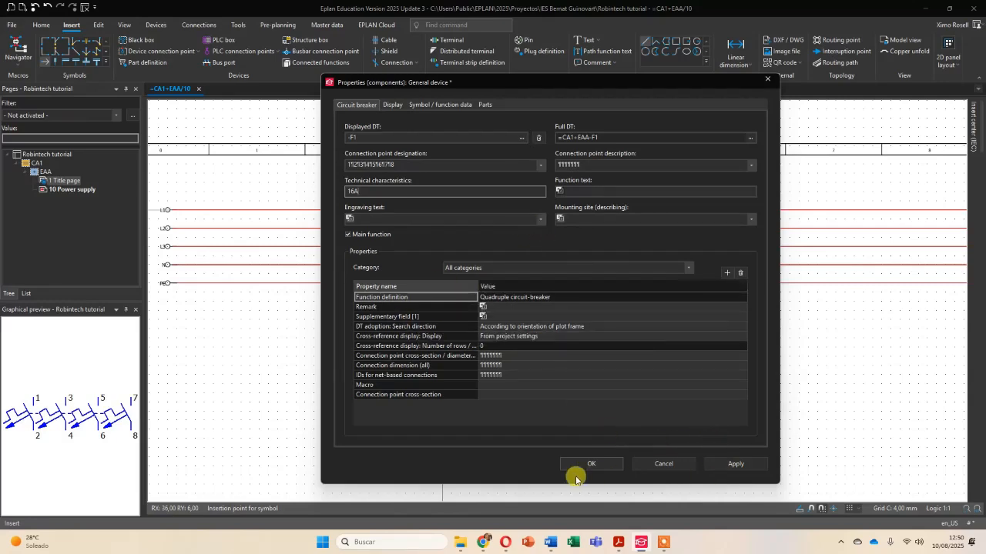
{"action": "left_click", "coordinate": [570, 462]}
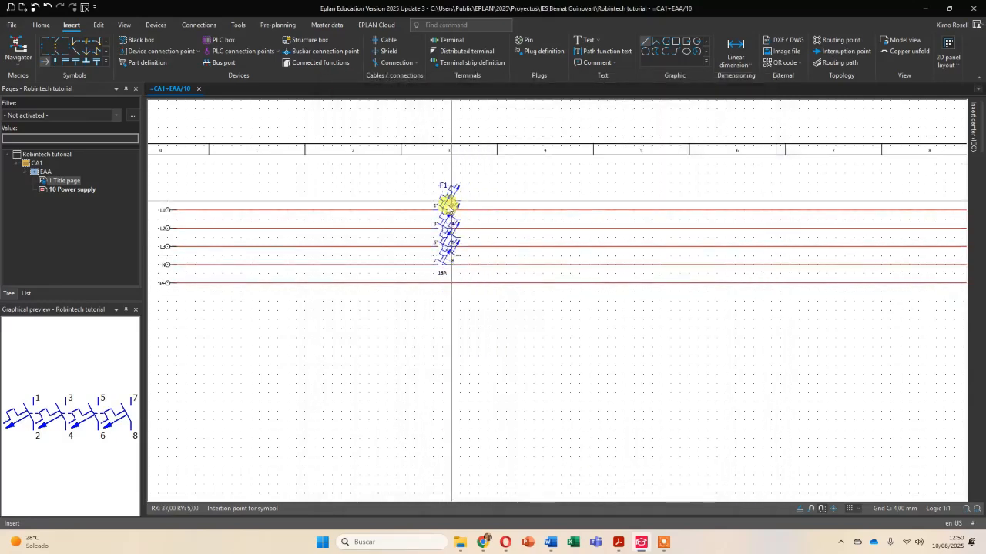
{"action": "left_click", "coordinate": [449, 205]}
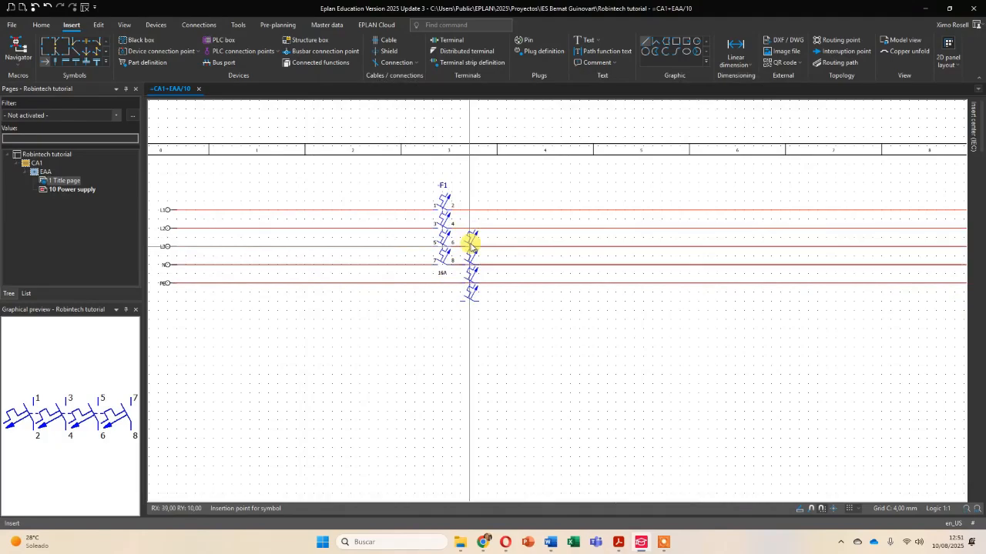
{"action": "scroll", "coordinate": [502, 259], "scroll_direction": "down", "scroll_amount": 3}
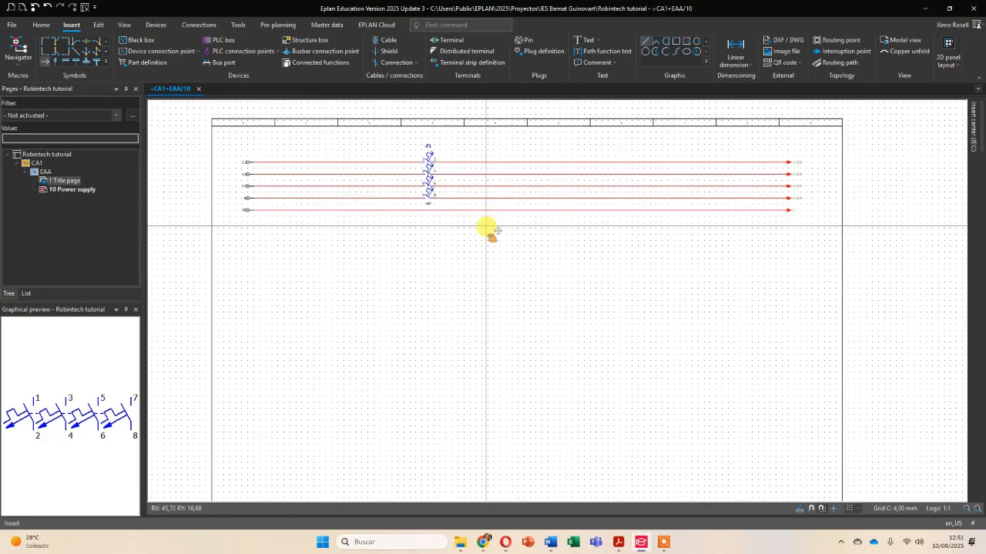
{"action": "middle_click_drag", "start_coordinate": [486, 228], "coordinate": [481, 235]}
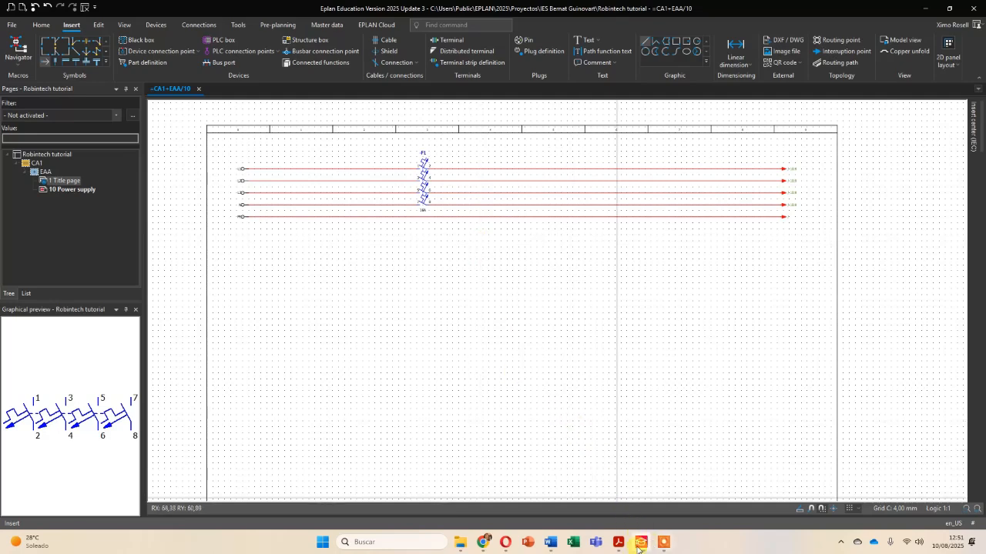
Check the F2 and T1 branch in Eplan tutorial.pdf in Acrobat and return to EPLAN.
{"action": "mouse_move", "coordinate": [619, 547]}
{"action": "left_click", "coordinate": [674, 481]}
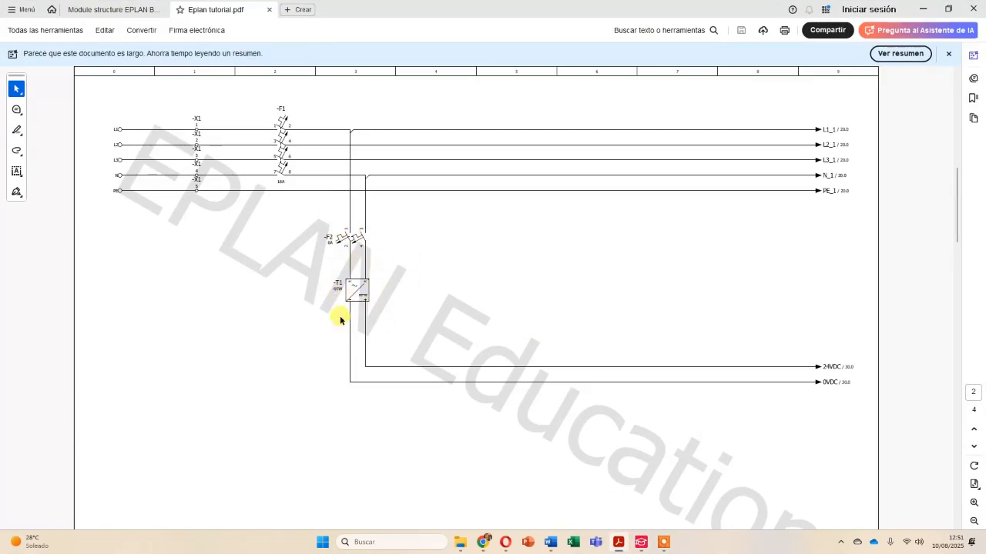
{"action": "left_click", "coordinate": [922, 9]}
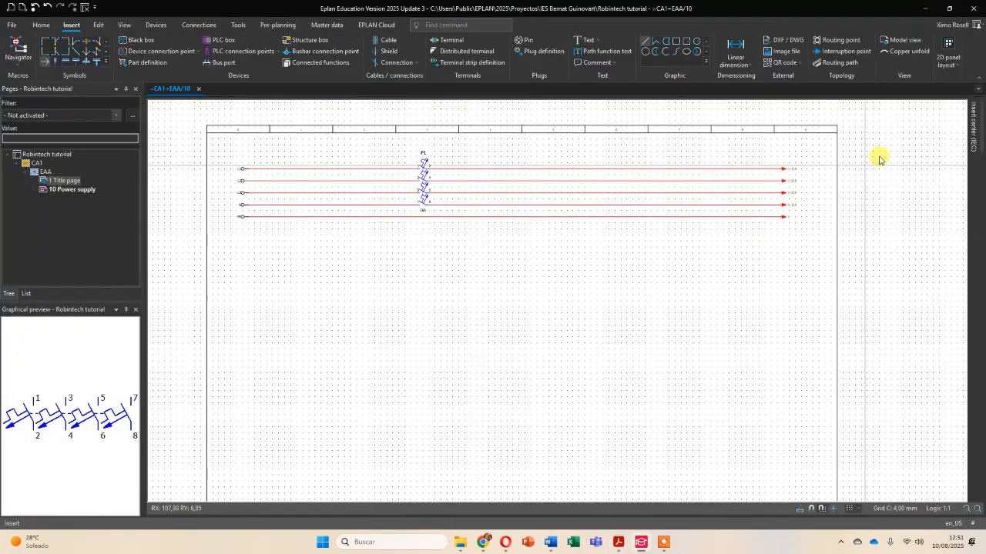
Find the double circuit breaker FA2_2 in the Insert center's Circuit breaker symbols and select it.
{"action": "mouse_move", "coordinate": [970, 147]}
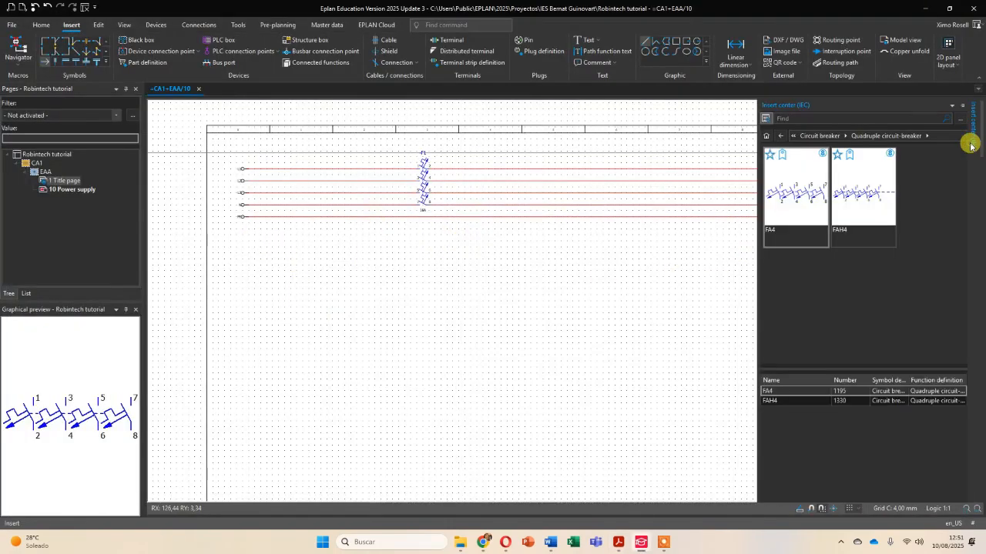
{"action": "left_click", "coordinate": [781, 136]}
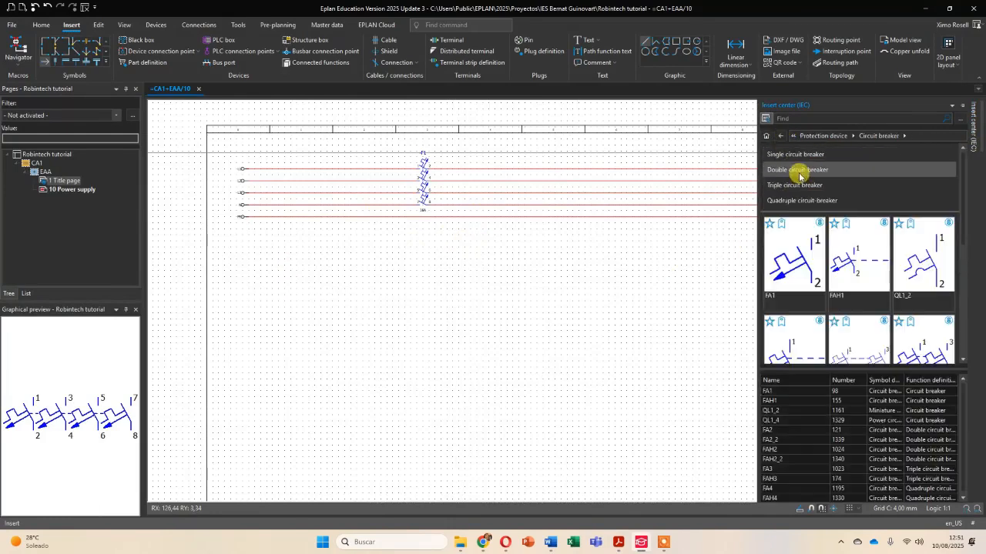
{"action": "left_click", "coordinate": [799, 170]}
{"action": "left_click", "coordinate": [867, 216]}
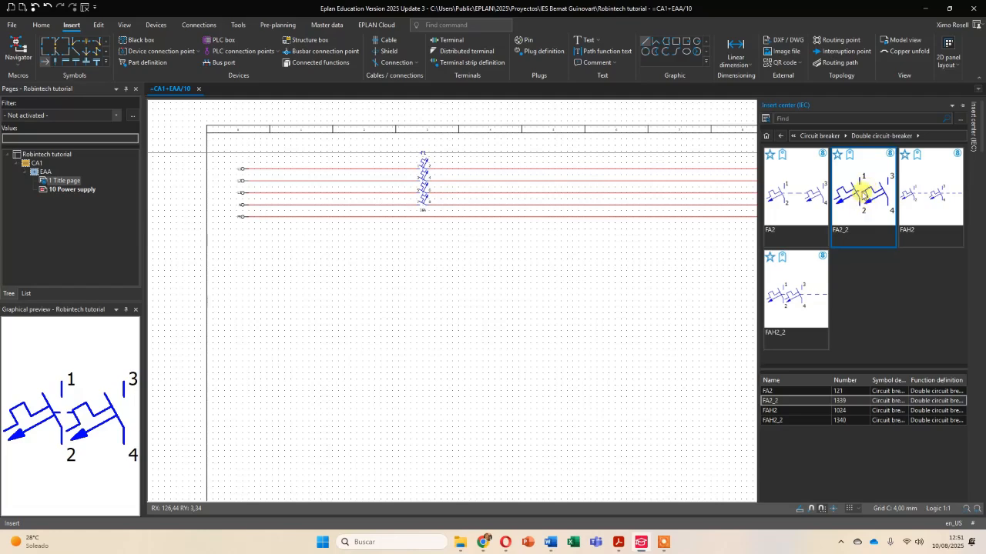
Place the FA2_2 breaker as F2 at RX 46, RY 21 below the supply lines, with technical characteristics 10A.
{"action": "left_click_drag", "start_coordinate": [872, 194], "coordinate": [491, 277]}
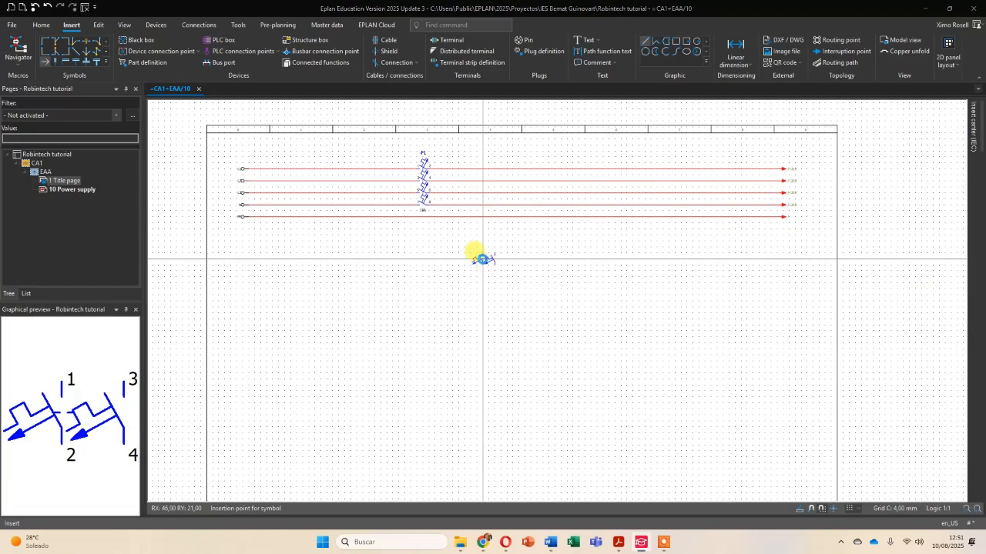
{"action": "left_click", "coordinate": [482, 259]}
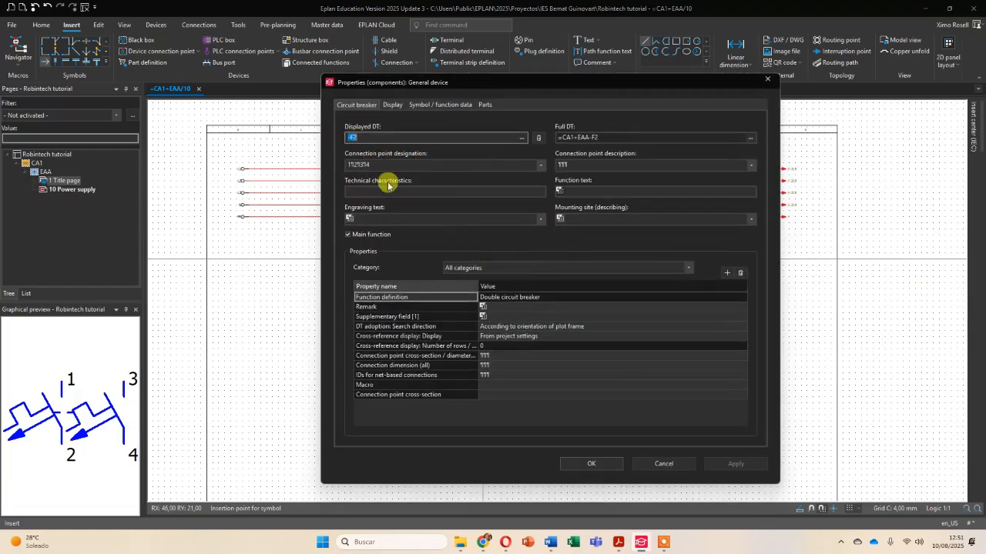
{"action": "left_click", "coordinate": [376, 192]}
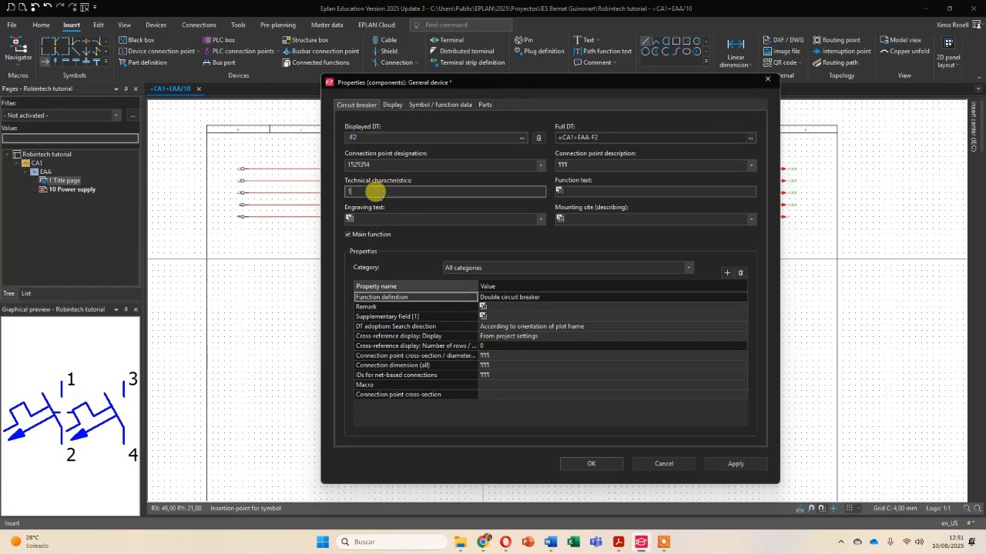
{"action": "key", "text": "Return"}
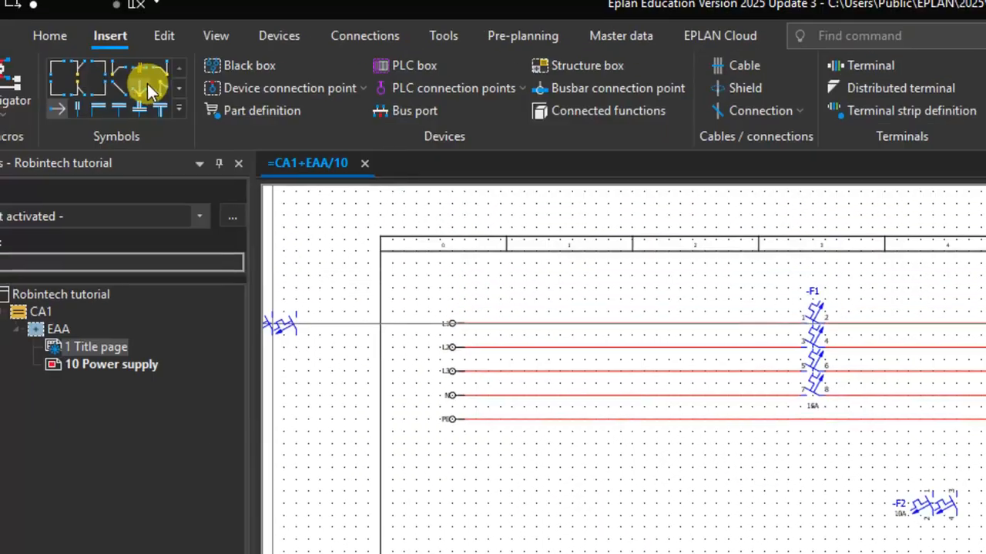
Branch line L1 down to pole 1 and line N down to pole 3 of breaker F2 using T-nodes.
{"action": "left_click", "coordinate": [79, 67]}
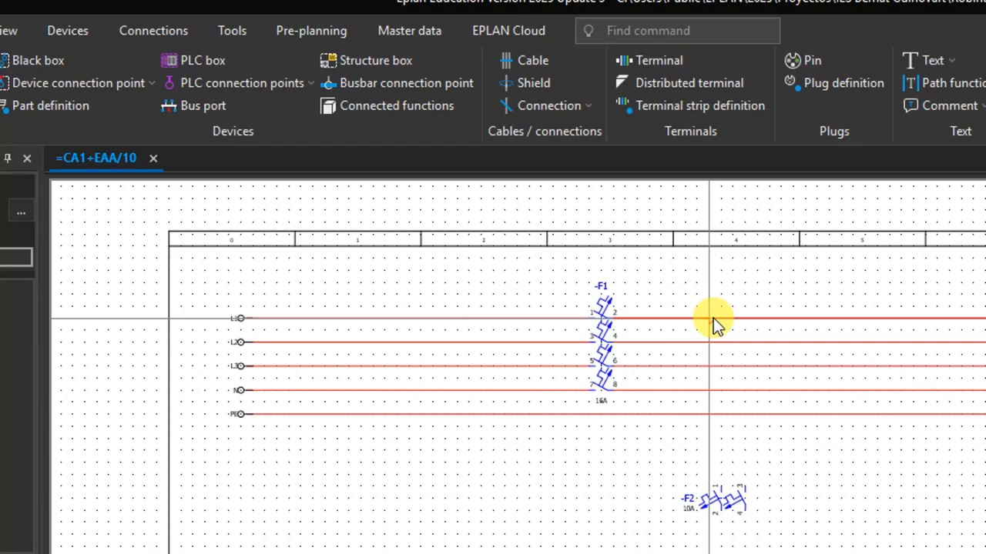
{"action": "left_click", "coordinate": [713, 318]}
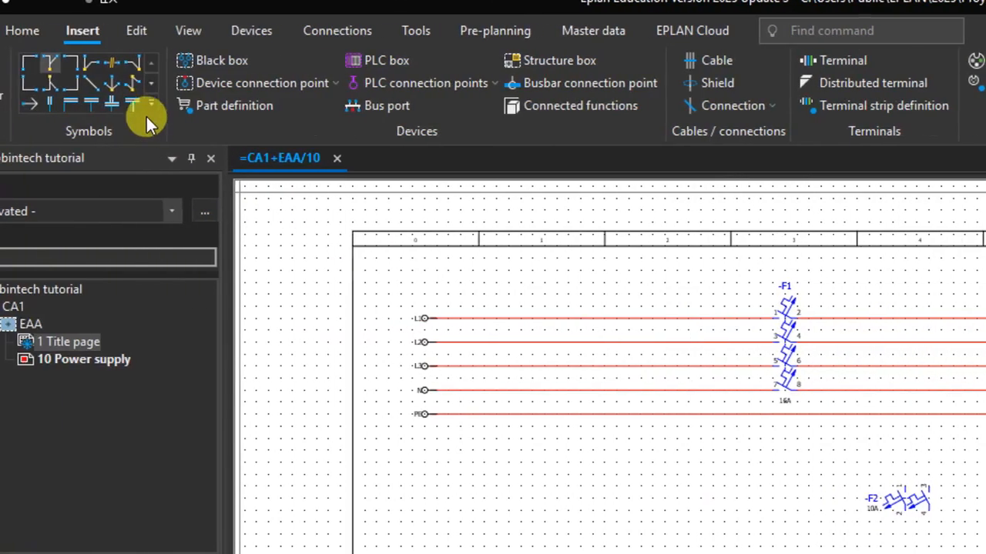
{"action": "left_click", "coordinate": [117, 83]}
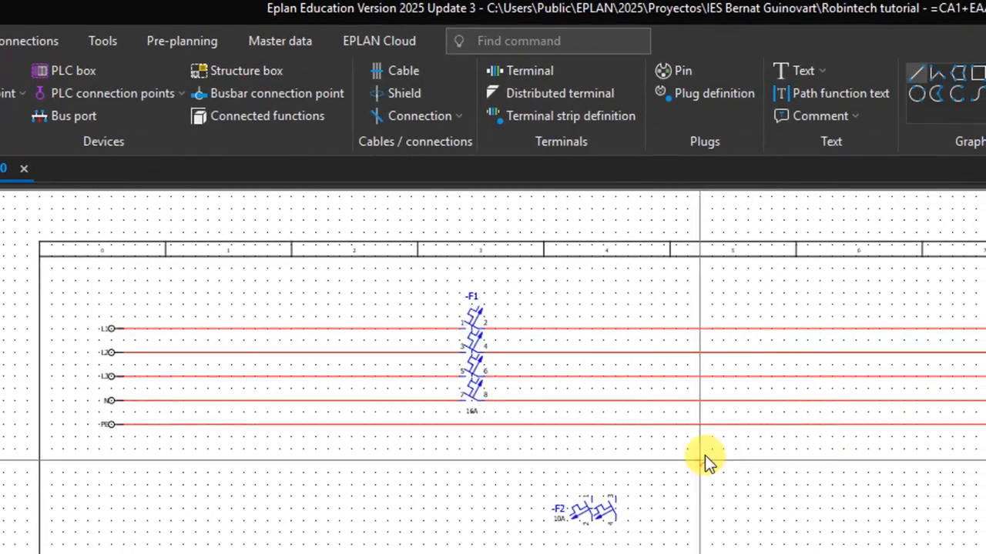
{"action": "left_click", "coordinate": [591, 332]}
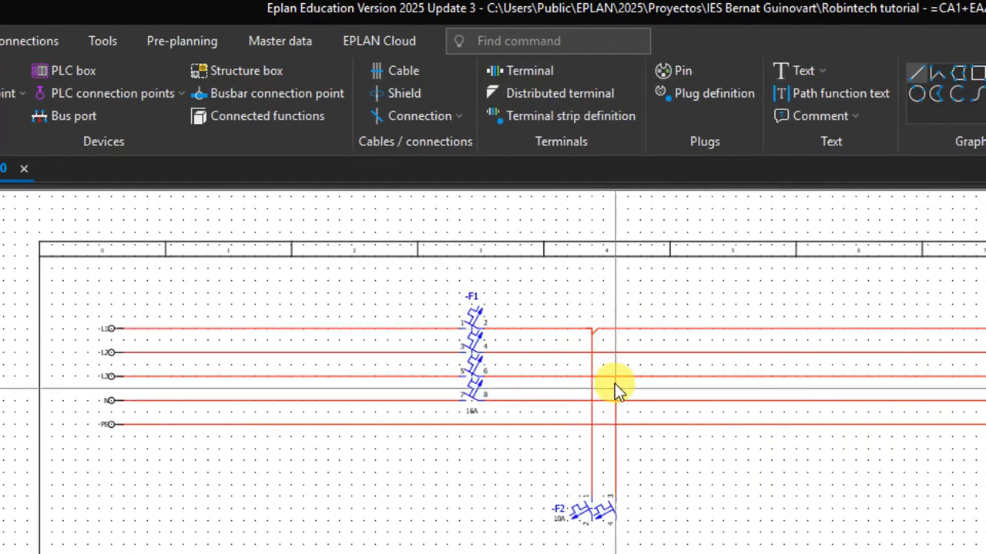
{"action": "left_click", "coordinate": [622, 409]}
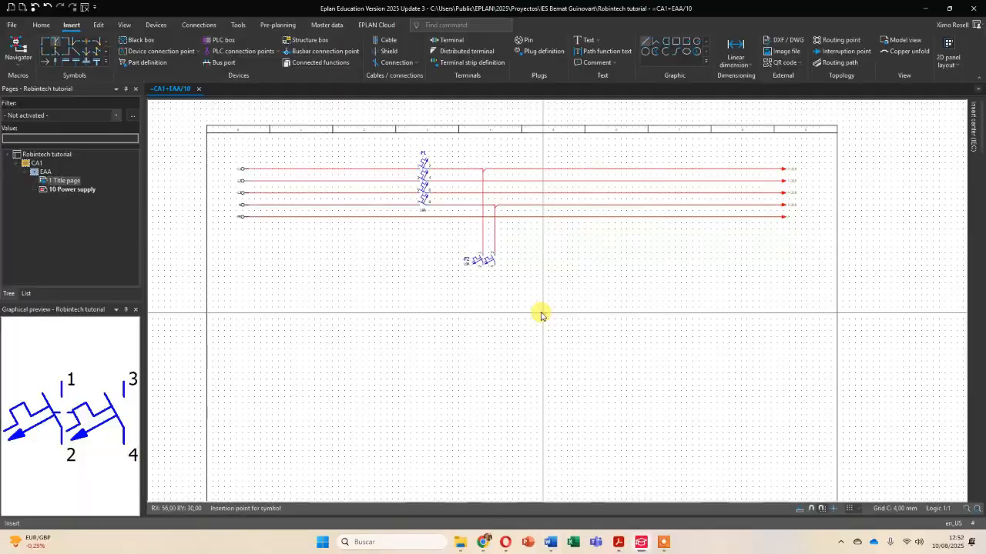
Find the rectifier GBOX22 in the Insert center under Electrical engineering, Converter, transformer, and rectifier, Rectifier, and select it.
{"action": "left_click", "coordinate": [973, 140]}
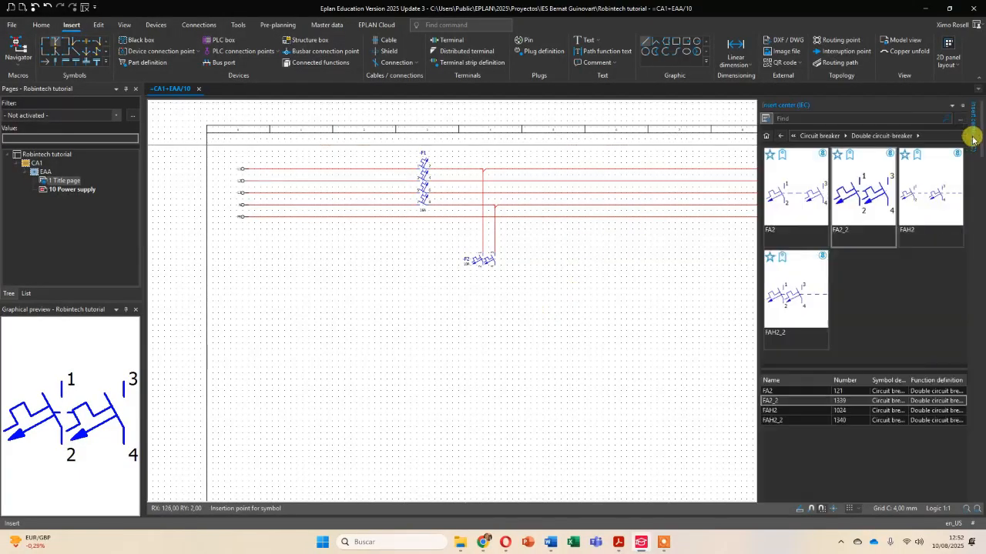
{"action": "left_click", "coordinate": [781, 136]}
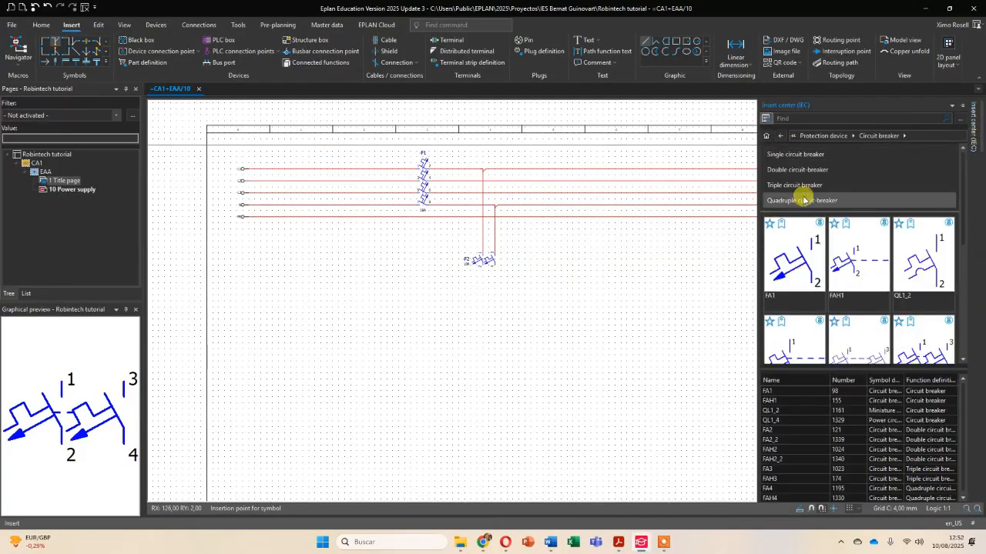
{"action": "left_click", "coordinate": [781, 138]}
{"action": "left_click", "coordinate": [781, 138]}
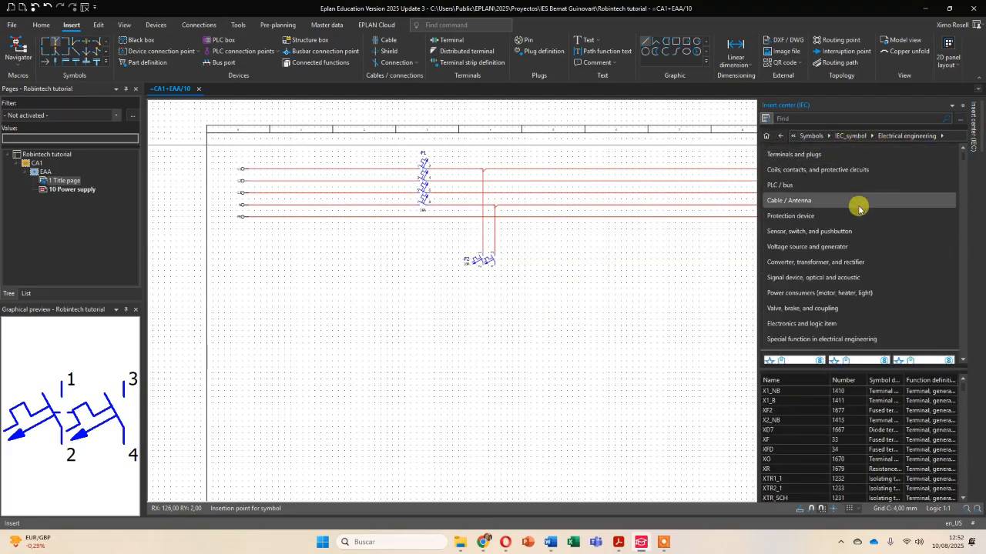
{"action": "left_click", "coordinate": [805, 265]}
{"action": "left_click", "coordinate": [779, 185]}
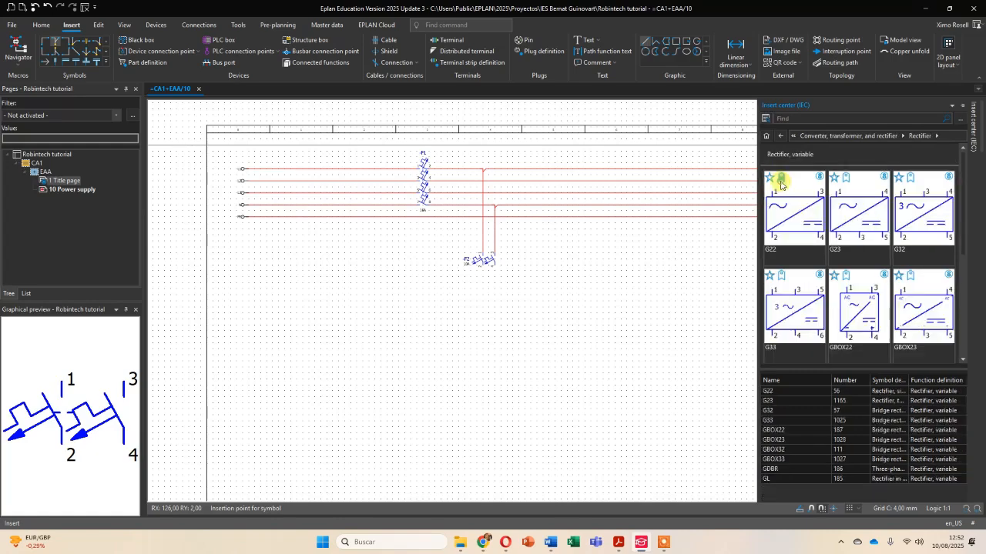
{"action": "scroll", "coordinate": [866, 291], "scroll_direction": "down", "scroll_amount": 2}
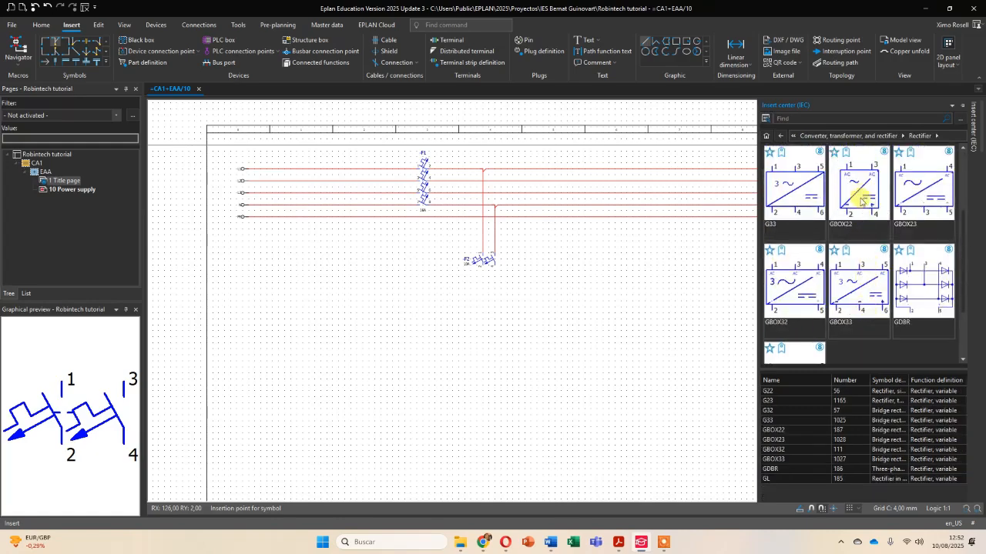
{"action": "left_click", "coordinate": [861, 200]}
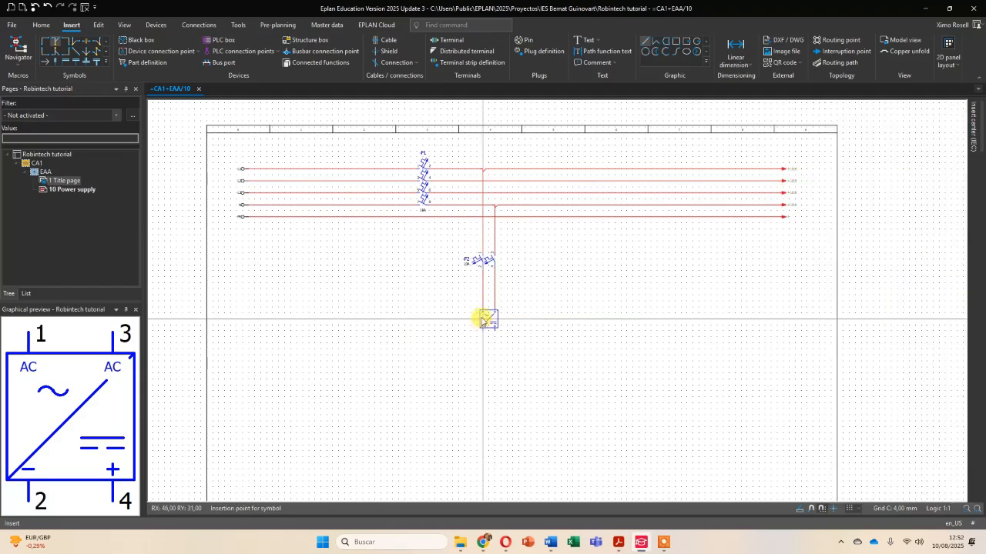
Place the rectifier T1 below F2 at RX 46, RY 31 with technical characteristics 60W, and end the symbol insertion.
{"action": "left_click", "coordinate": [484, 316]}
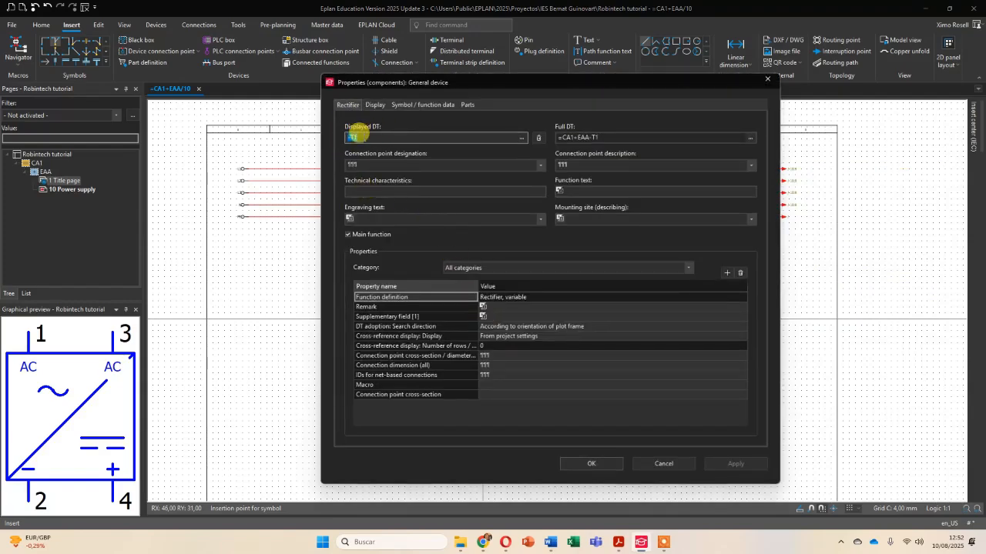
{"action": "left_click", "coordinate": [367, 190]}
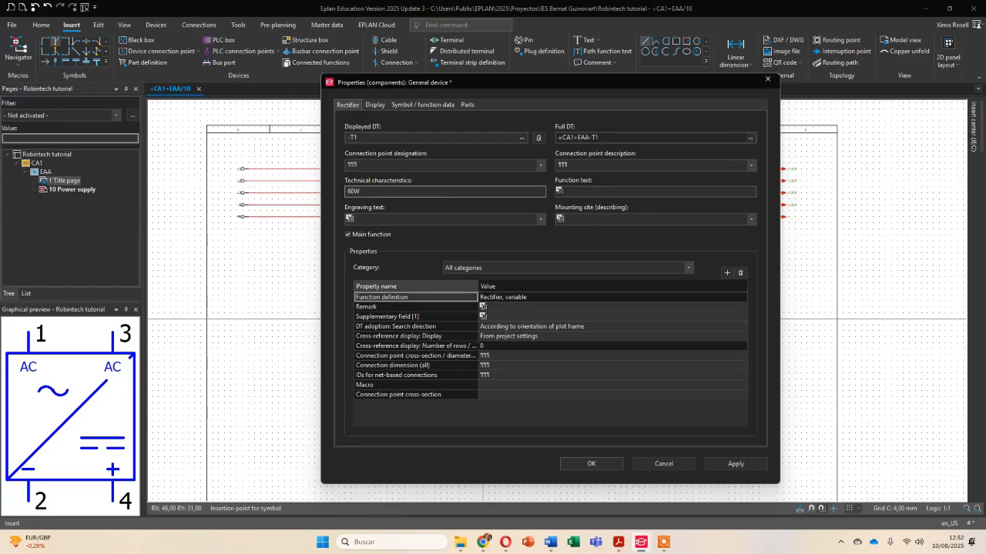
{"action": "key", "text": "Return"}
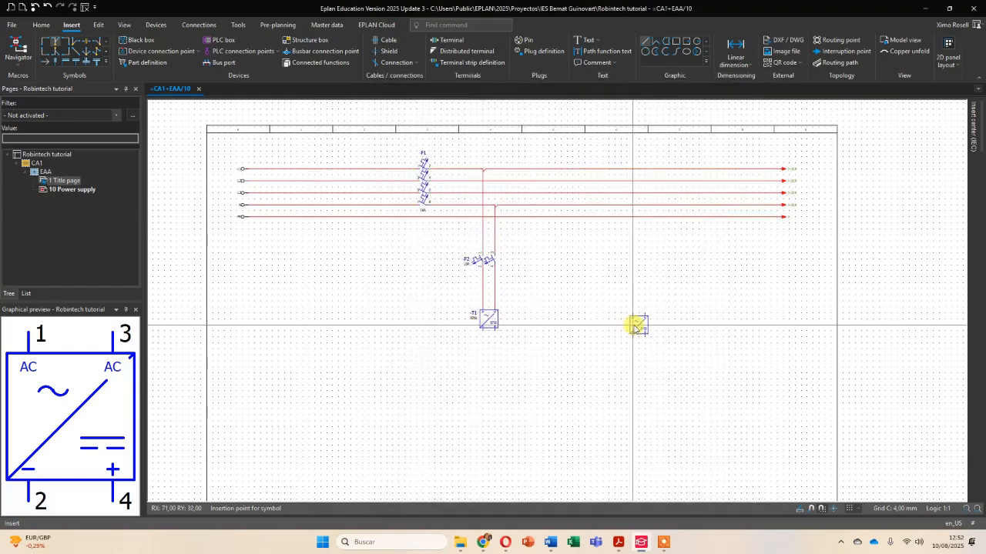
{"action": "key", "text": "Escape"}
Insert interruption points 24VDC at RX 96, RY 35 and 0VDC at RX 96, RY 37, below the ends of the supply lines.
{"action": "scroll", "coordinate": [628, 327], "scroll_direction": "down", "scroll_amount": 1}
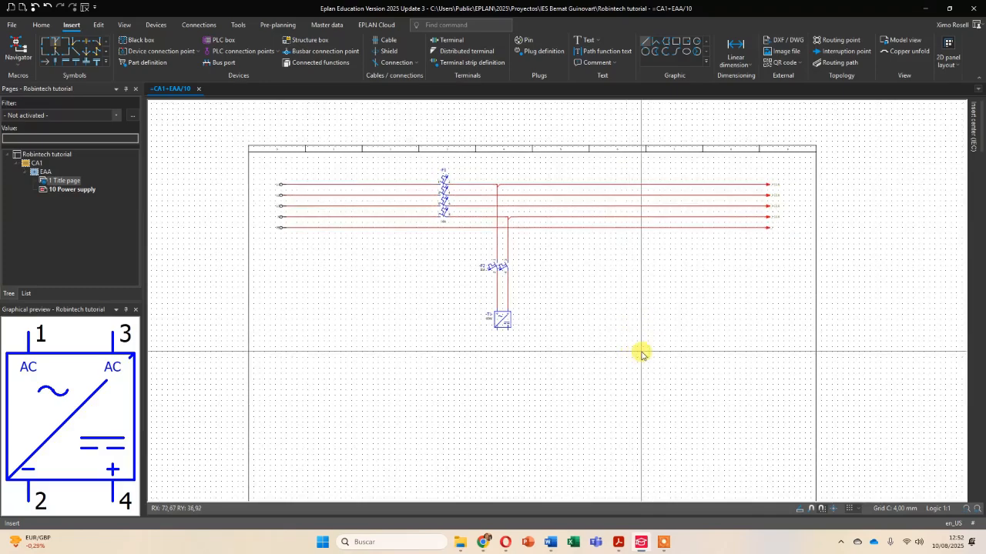
{"action": "middle_click_drag", "start_coordinate": [641, 355], "coordinate": [609, 325]}
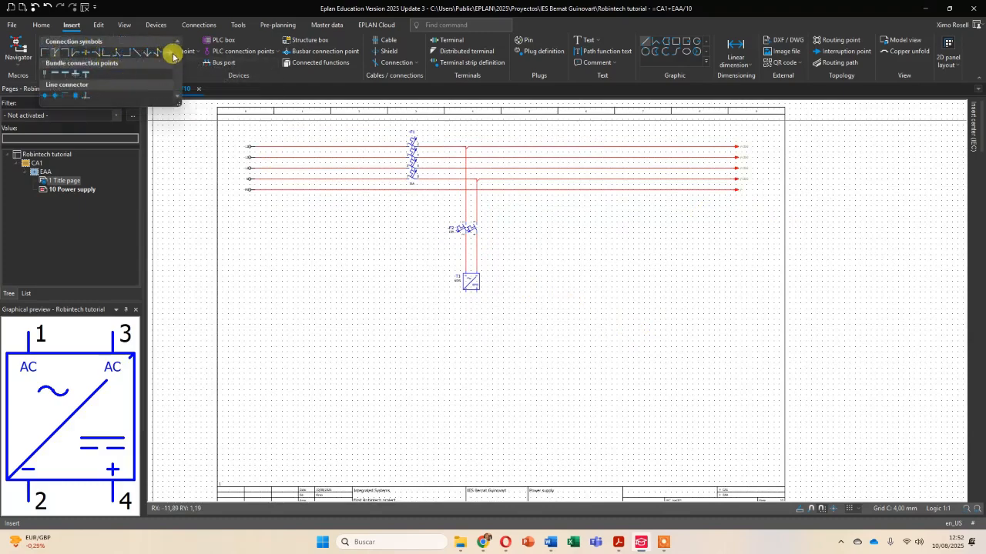
{"action": "left_click", "coordinate": [173, 56]}
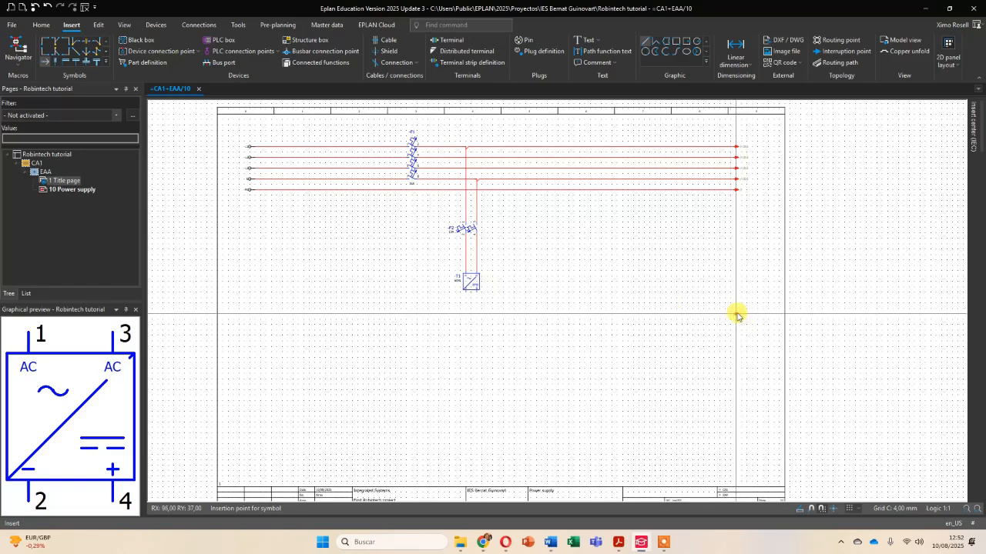
{"action": "left_click", "coordinate": [737, 306]}
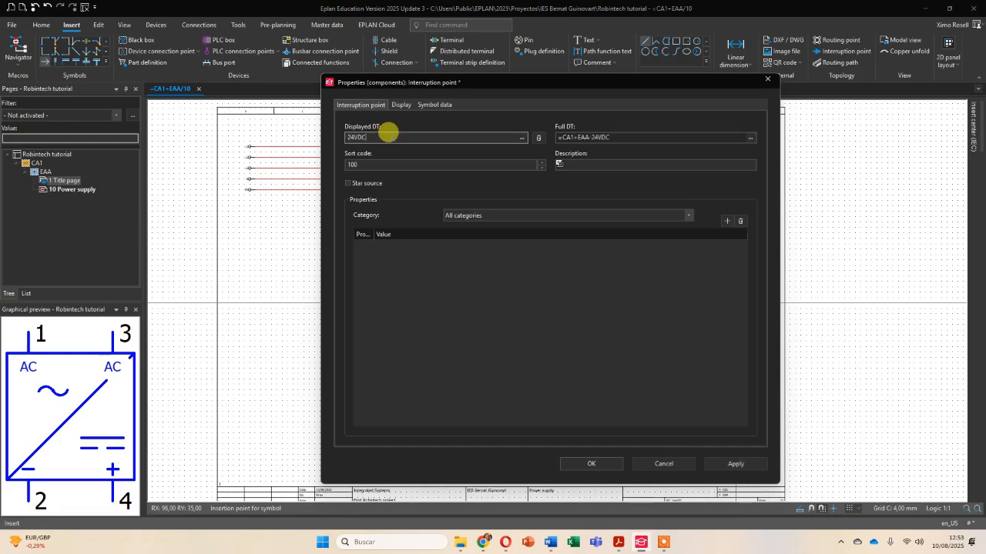
{"action": "key", "text": "Return"}
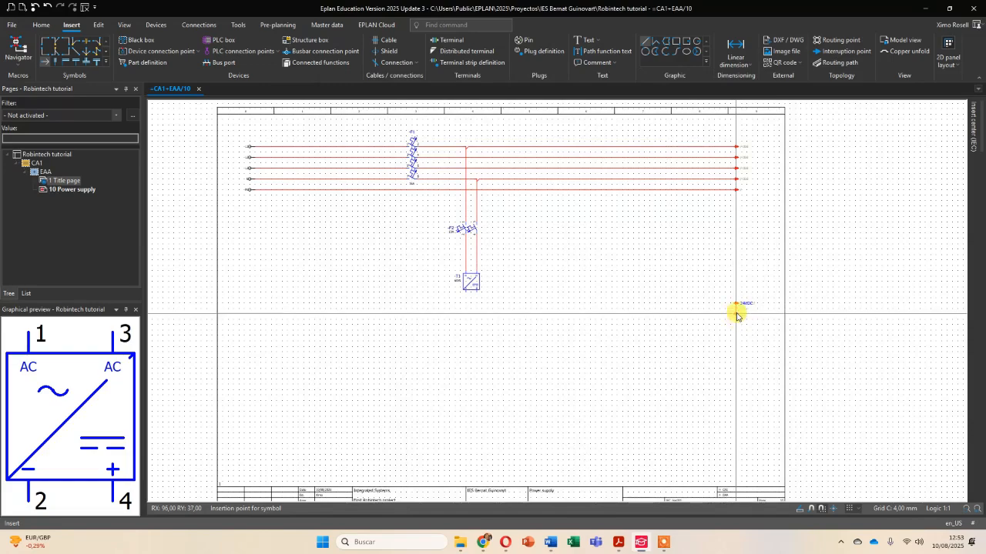
{"action": "left_click", "coordinate": [737, 312]}
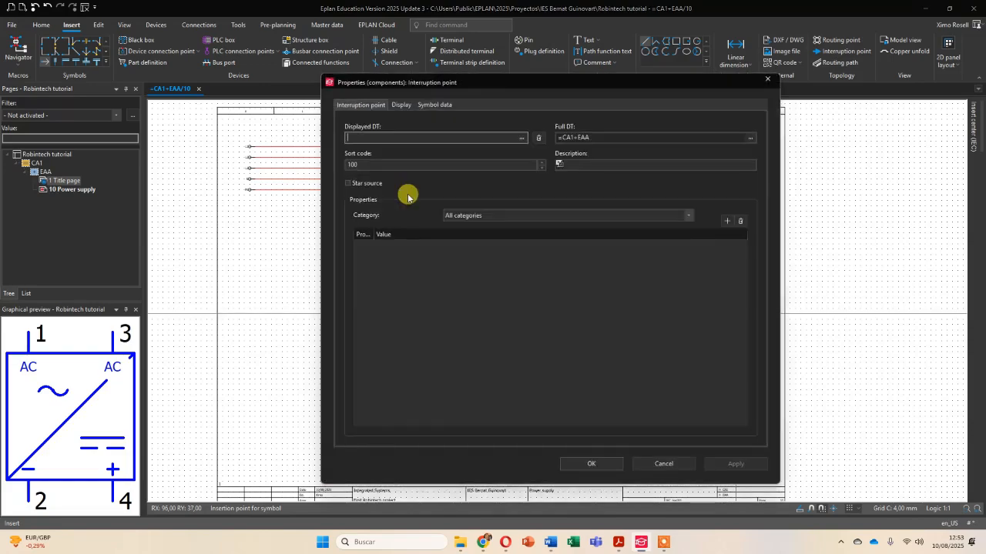
{"action": "type", "text": "0VDC"}
{"action": "key", "text": "Return"}
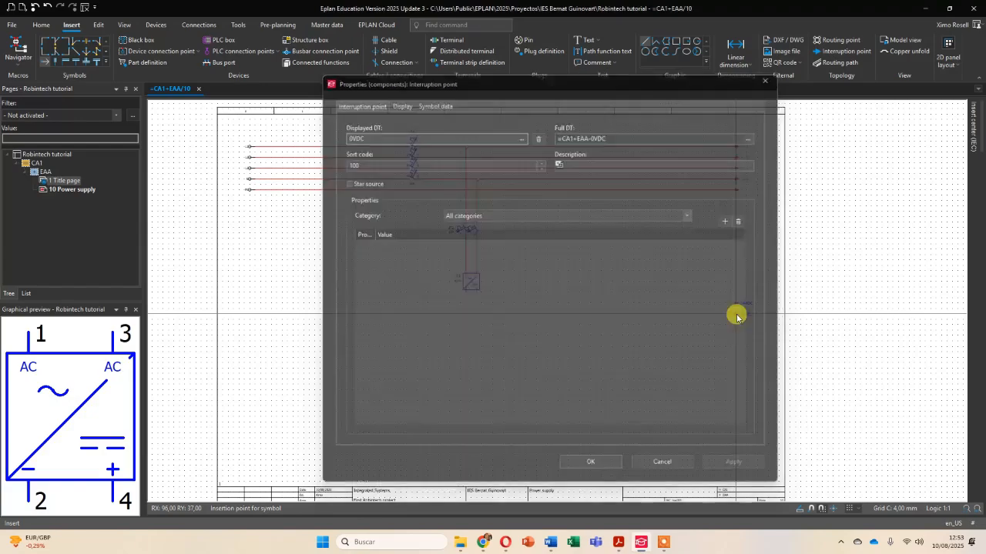
Connect T1's positive output to 24VDC and its negative output to 0VDC with corner connections at RX 48, RY 35 and RX 46, RY 37.
{"action": "scroll", "coordinate": [488, 312], "scroll_direction": "up", "scroll_amount": 3}
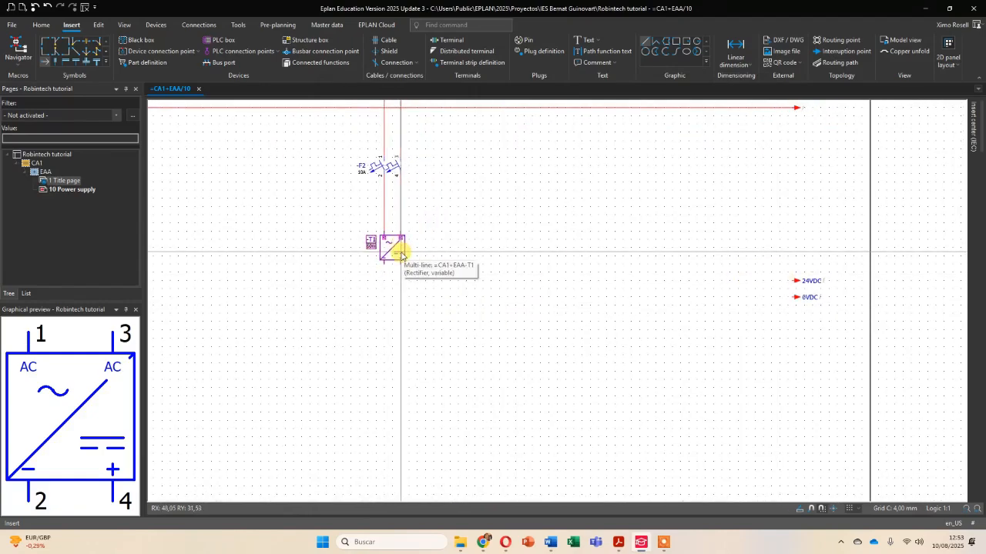
{"action": "left_click", "coordinate": [46, 53]}
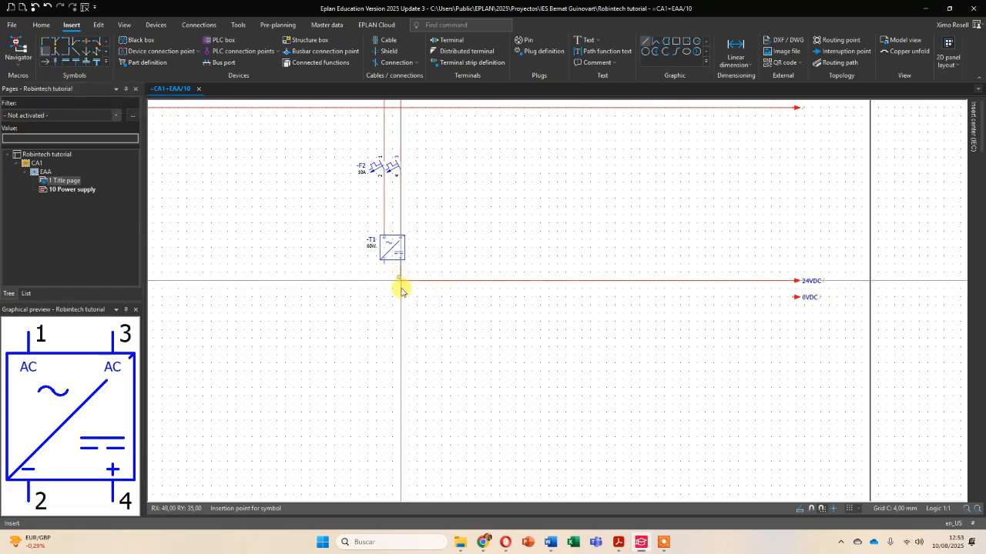
{"action": "left_click", "coordinate": [401, 289]}
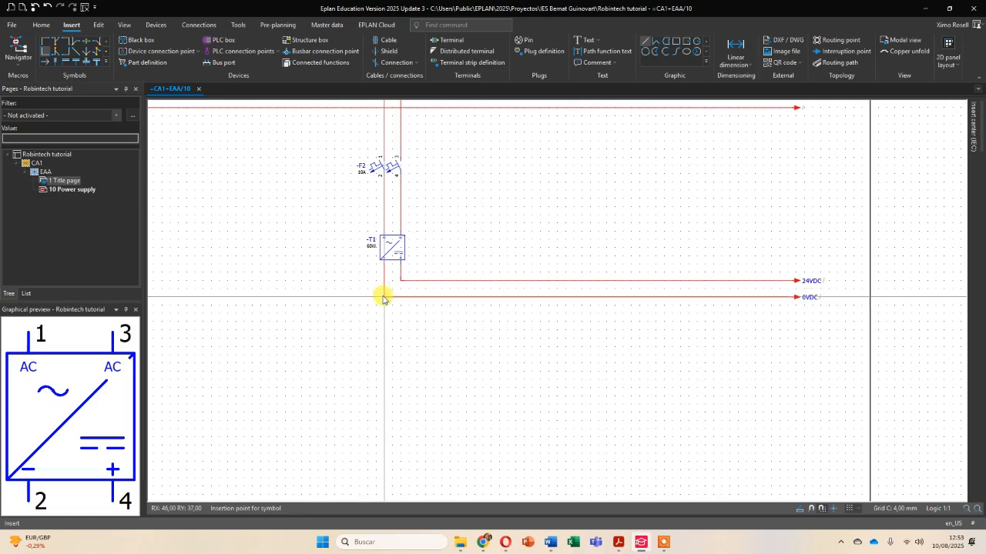
{"action": "left_click", "coordinate": [382, 296]}
Set the displayed DT of the interruption point at the end of the first supply line to L1.
{"action": "scroll", "coordinate": [491, 352], "scroll_direction": "down", "scroll_amount": 3}
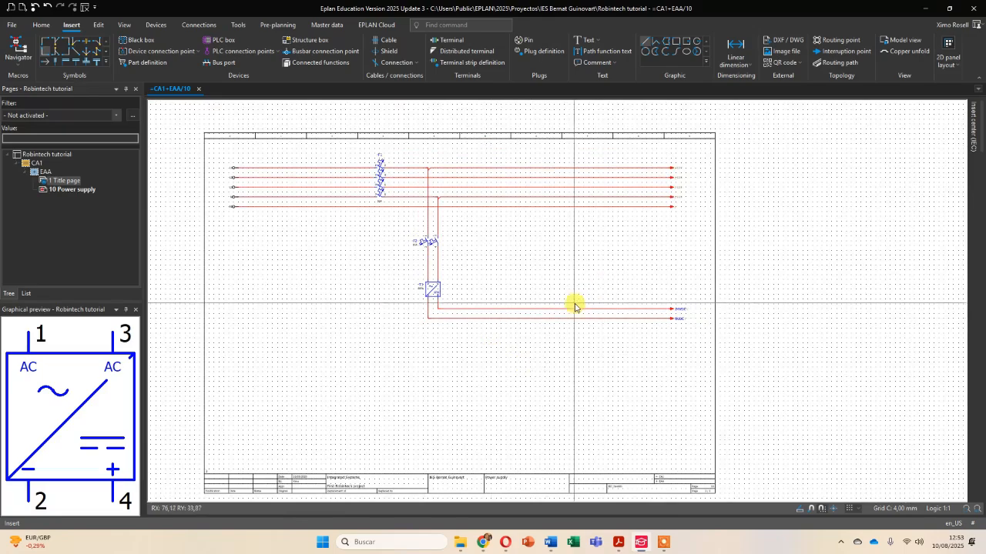
{"action": "scroll", "coordinate": [694, 186], "scroll_direction": "up", "scroll_amount": 2}
{"action": "scroll", "coordinate": [694, 186], "scroll_direction": "up", "scroll_amount": 2}
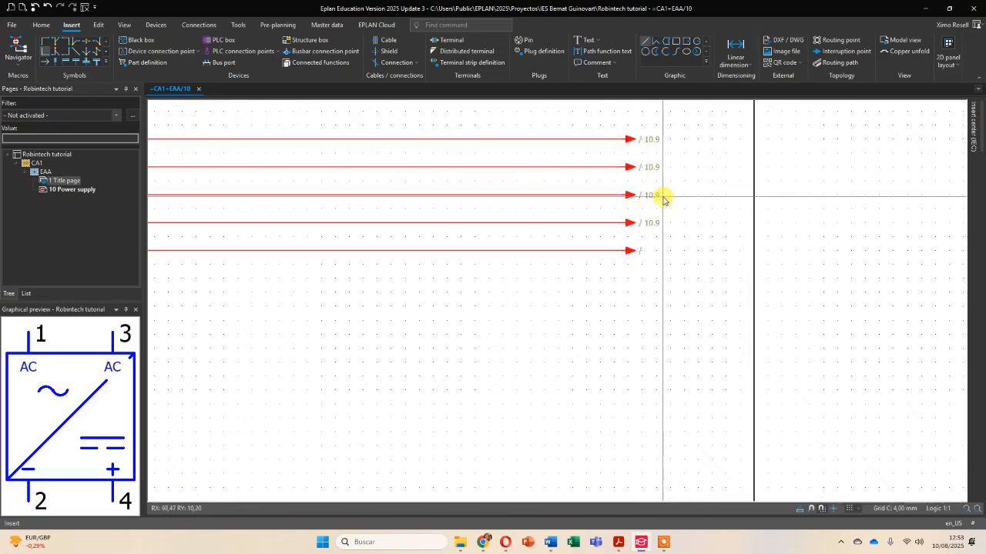
{"action": "middle_click_drag", "start_coordinate": [659, 198], "coordinate": [632, 264]}
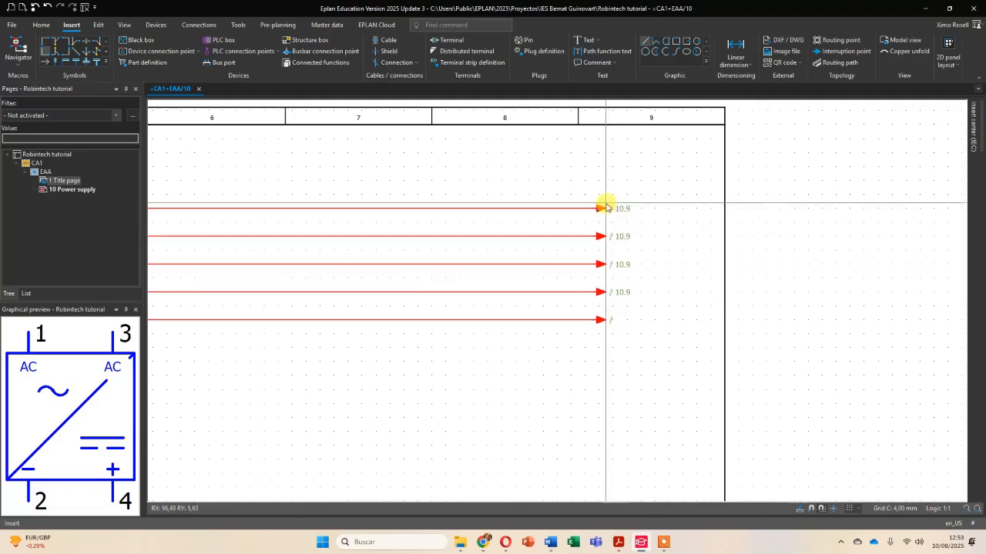
{"action": "scroll", "coordinate": [638, 258], "scroll_direction": "down", "scroll_amount": 1}
{"action": "scroll", "coordinate": [636, 256], "scroll_direction": "down", "scroll_amount": 1}
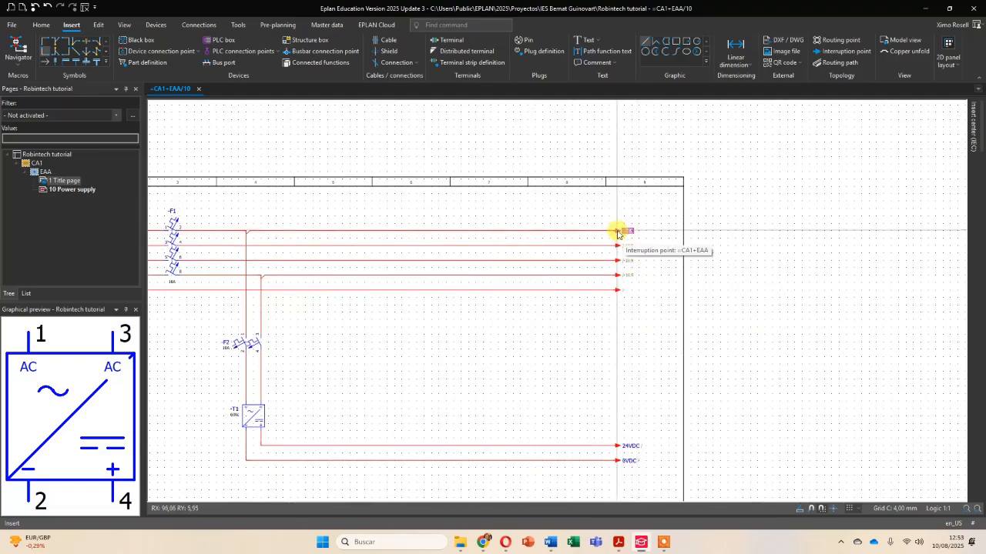
{"action": "scroll", "coordinate": [626, 250], "scroll_direction": "down", "scroll_amount": 1}
{"action": "middle_click_drag", "start_coordinate": [487, 260], "coordinate": [622, 248]}
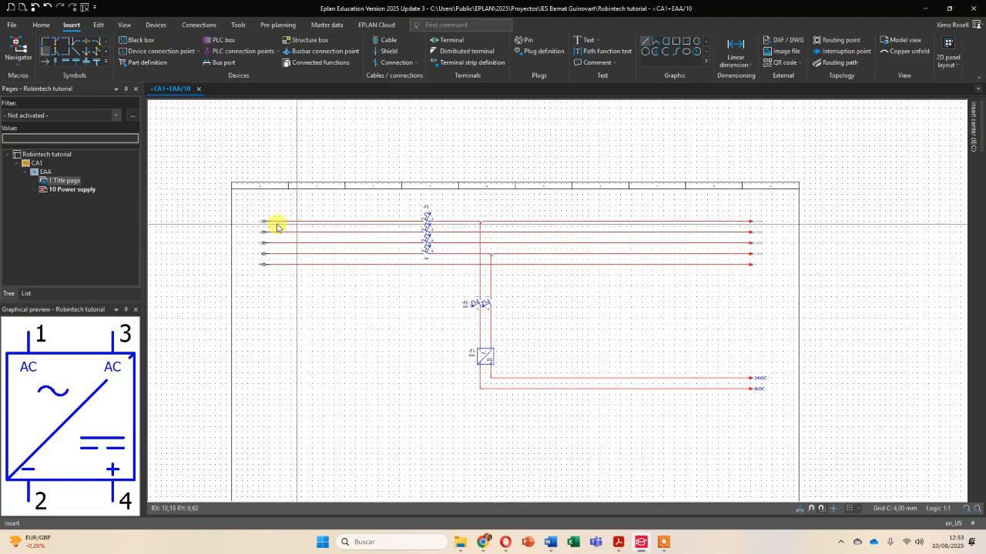
{"action": "scroll", "coordinate": [755, 231], "scroll_direction": "up", "scroll_amount": 2}
{"action": "scroll", "coordinate": [754, 231], "scroll_direction": "up", "scroll_amount": 1}
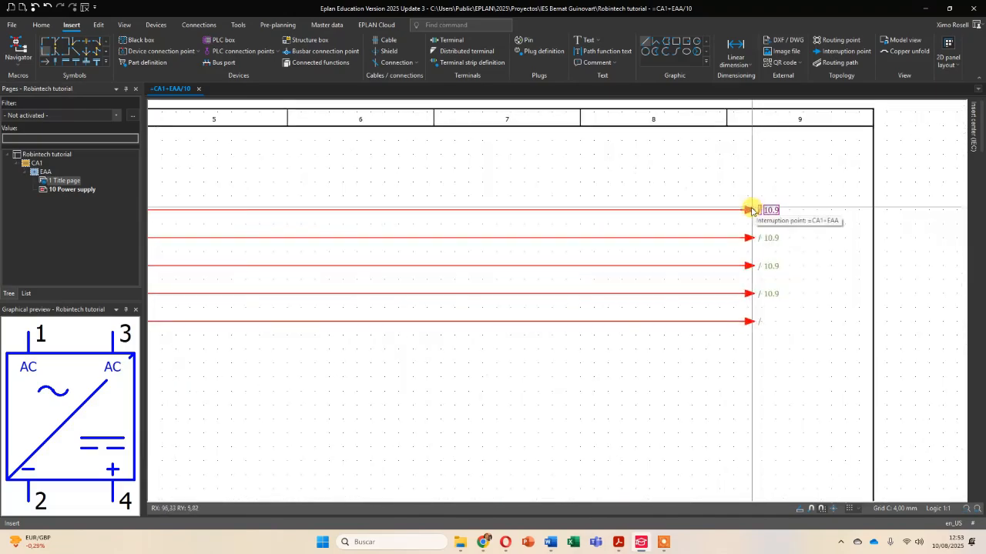
{"action": "double_click", "coordinate": [744, 208]}
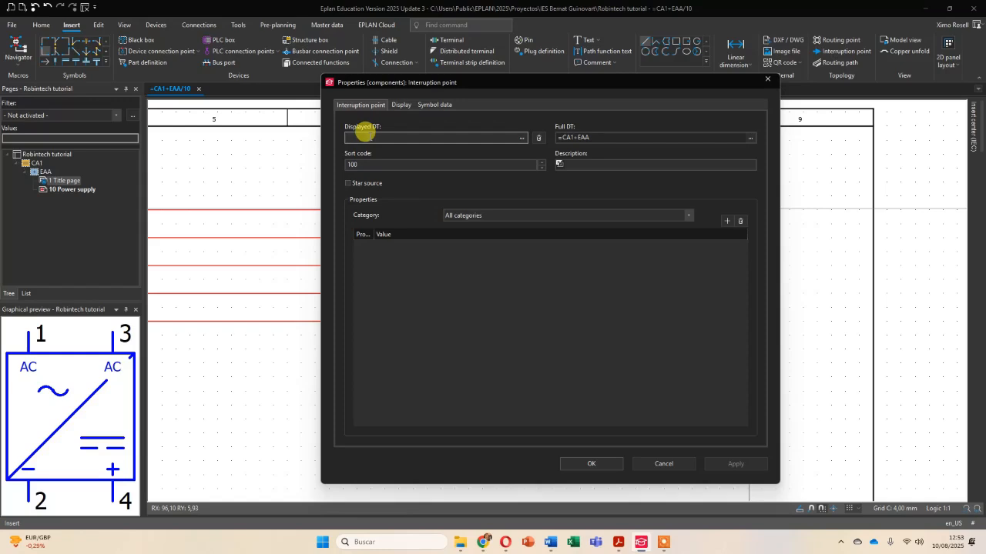
{"action": "key", "text": "Return"}
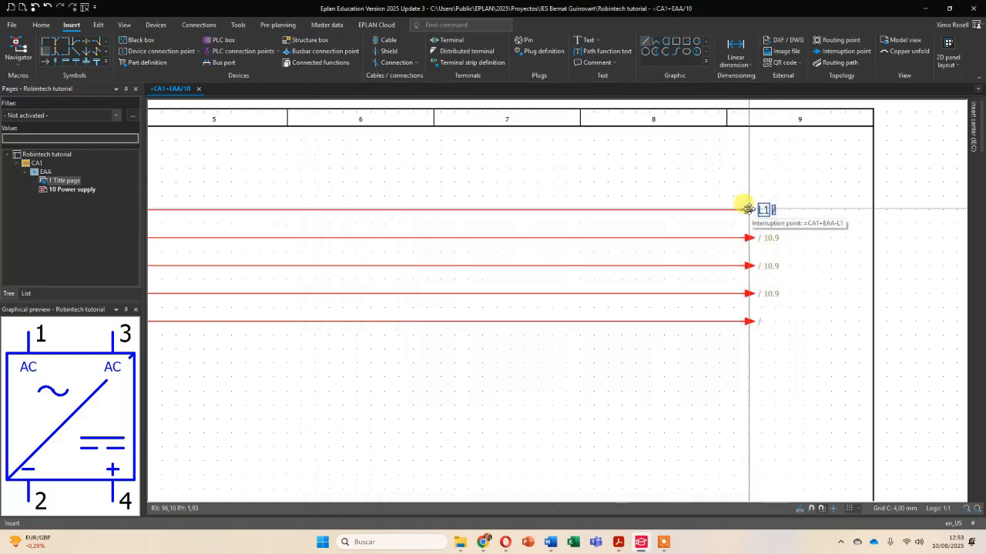
Name the interruption points at the ends of the second and third supply lines L2 and L3.
{"action": "double_click", "coordinate": [753, 238]}
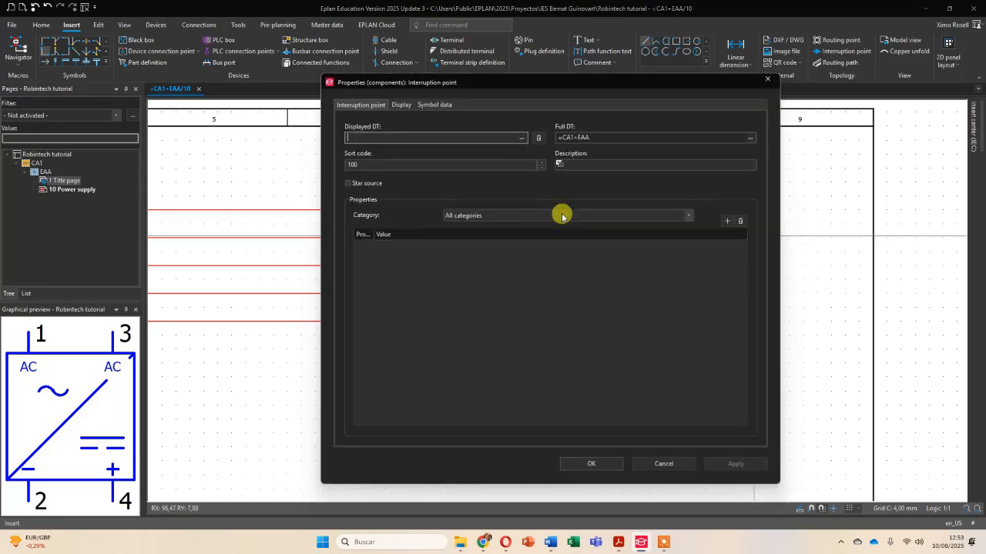
{"action": "type", "text": "L2"}
{"action": "key", "text": "Return"}
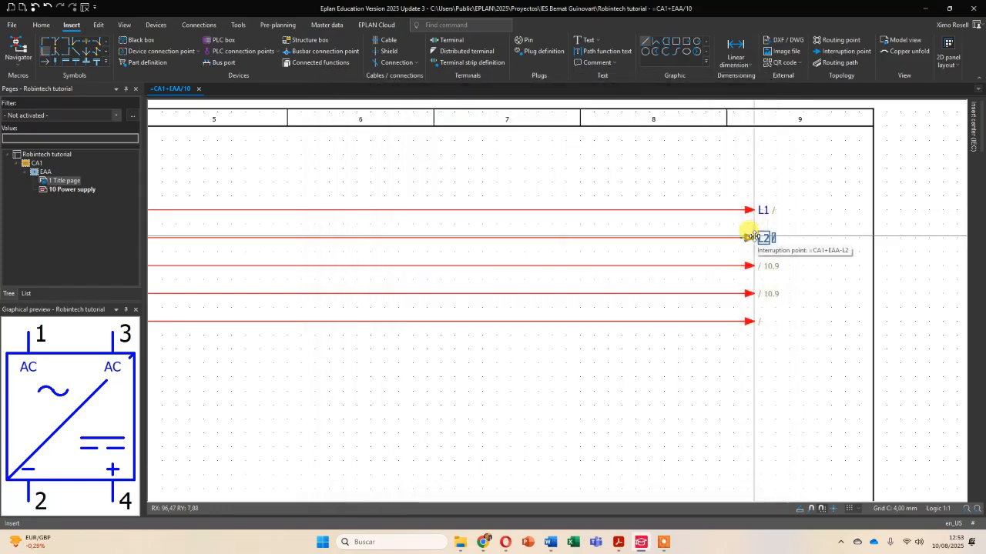
{"action": "double_click", "coordinate": [753, 266]}
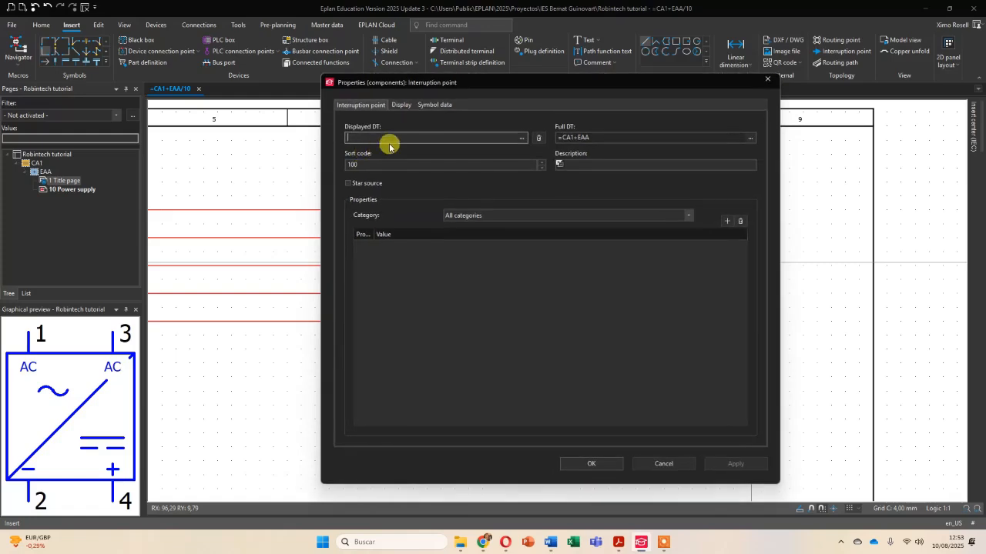
{"action": "key", "text": "Return"}
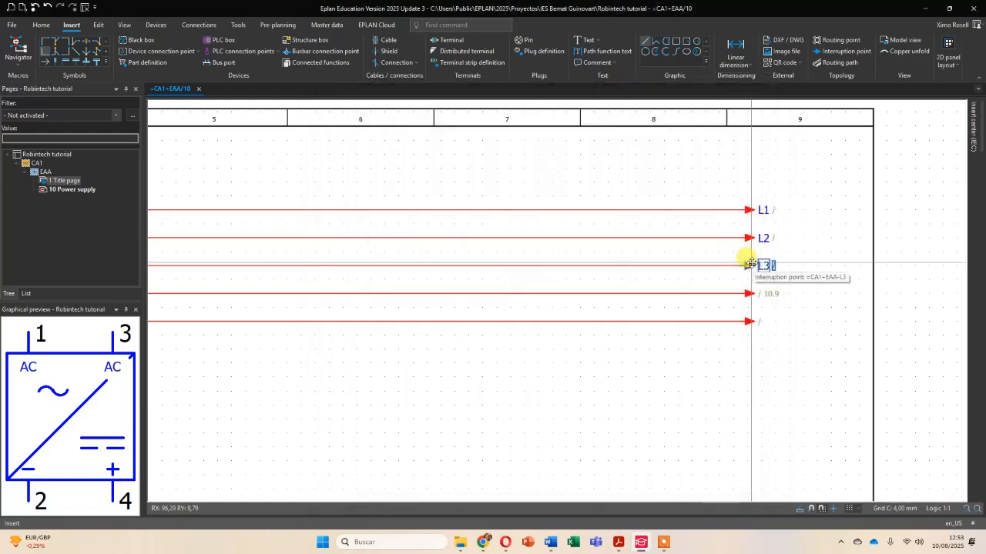
Name the interruption points at the ends of the fourth and fifth supply lines N and PE.
{"action": "double_click", "coordinate": [726, 293]}
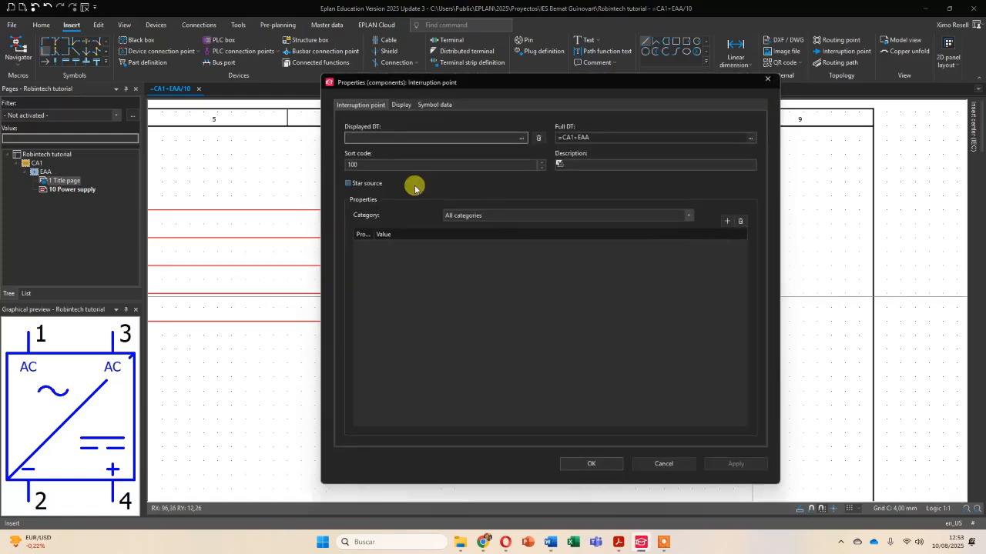
{"action": "type", "text": "N"}
{"action": "key", "text": "Return"}
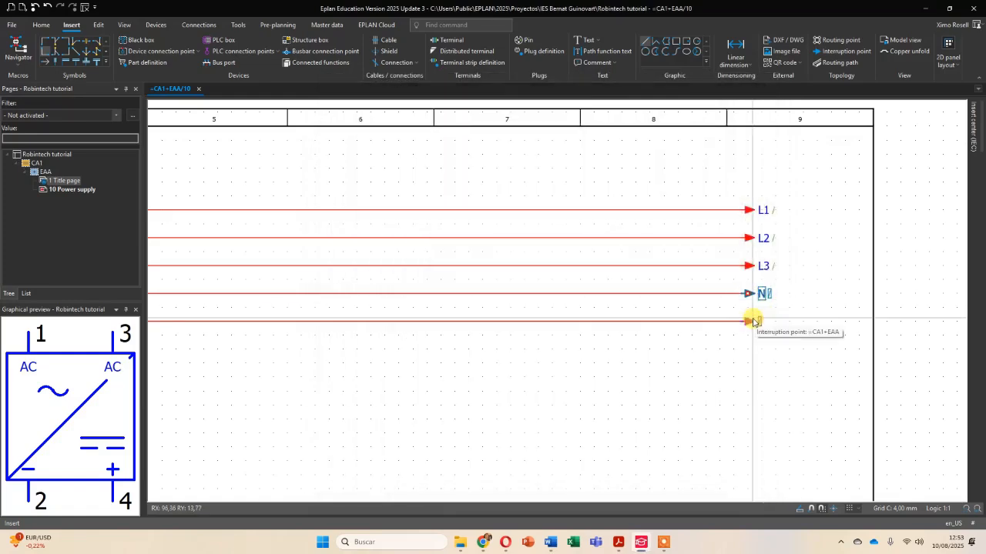
{"action": "double_click", "coordinate": [735, 317]}
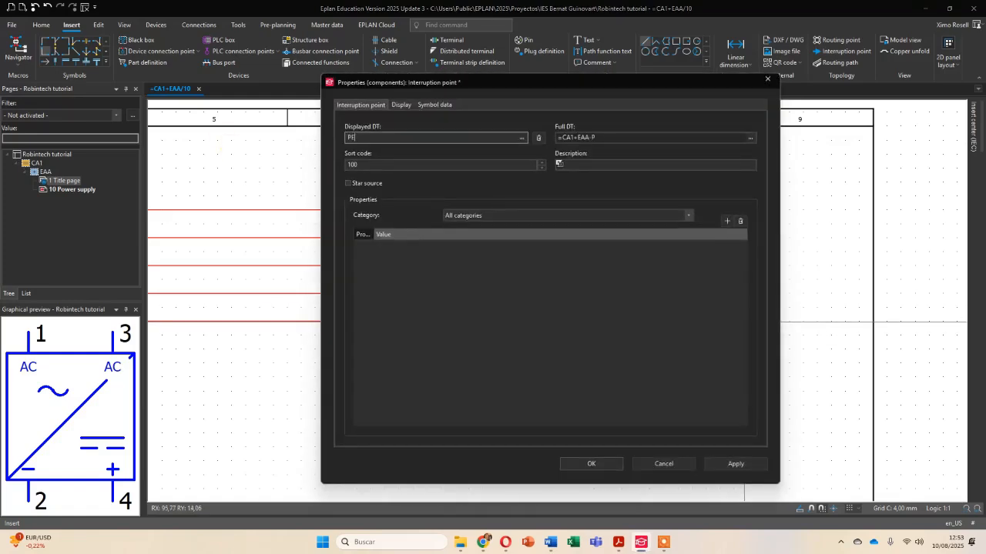
{"action": "key", "text": "Return"}
Find terminal X2_2 in the Insert center under Terminals and plugs, Terminal, Terminals with saddle jumper, 2 connection points, and select it for insertion.
{"action": "scroll", "coordinate": [722, 315], "scroll_direction": "down", "scroll_amount": 3}
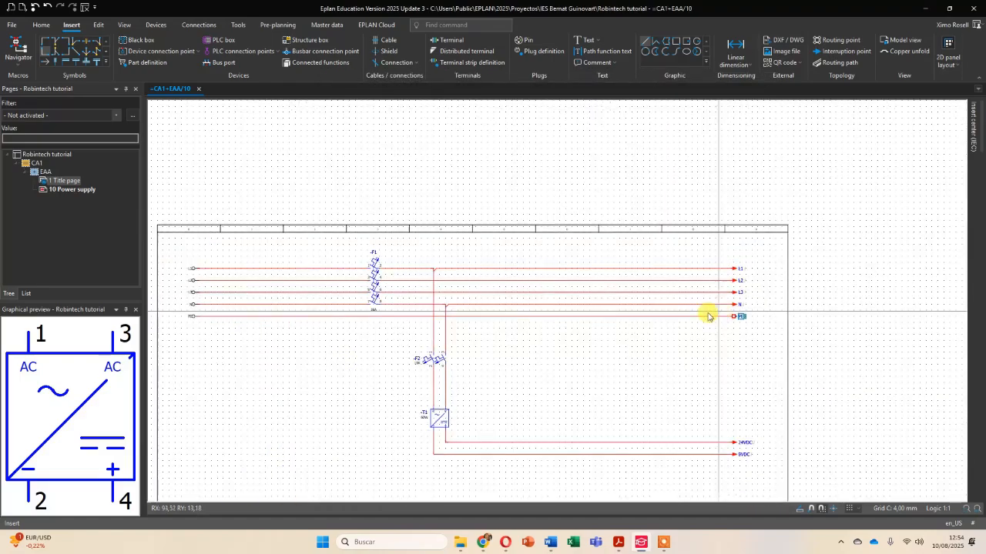
{"action": "mouse_move", "coordinate": [559, 341]}
{"action": "middle_mouse_down"}
{"action": "mouse_move", "coordinate": [596, 238]}
{"action": "mouse_move", "coordinate": [565, 214]}
{"action": "mouse_move", "coordinate": [568, 226]}
{"action": "middle_mouse_up"}
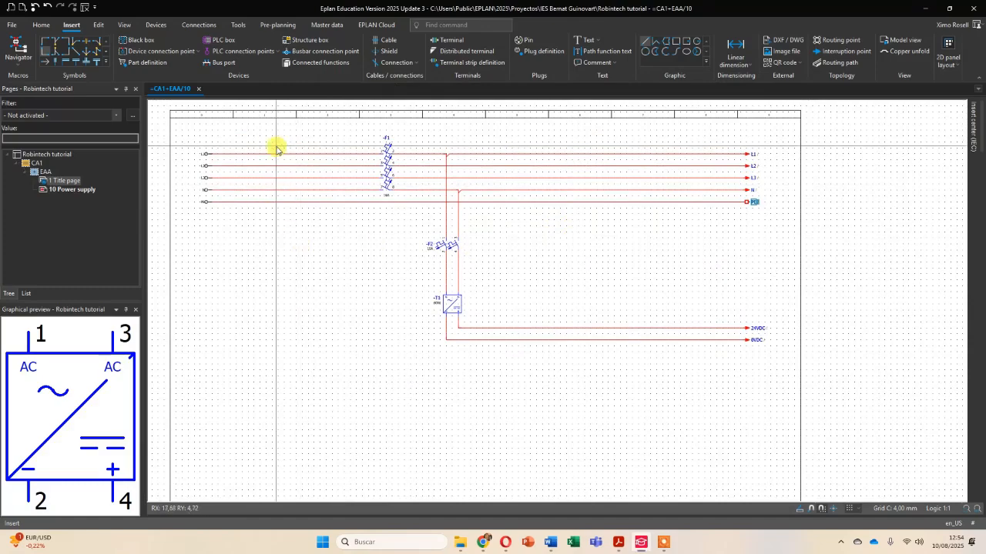
{"action": "left_click", "coordinate": [973, 125]}
{"action": "left_click", "coordinate": [782, 139]}
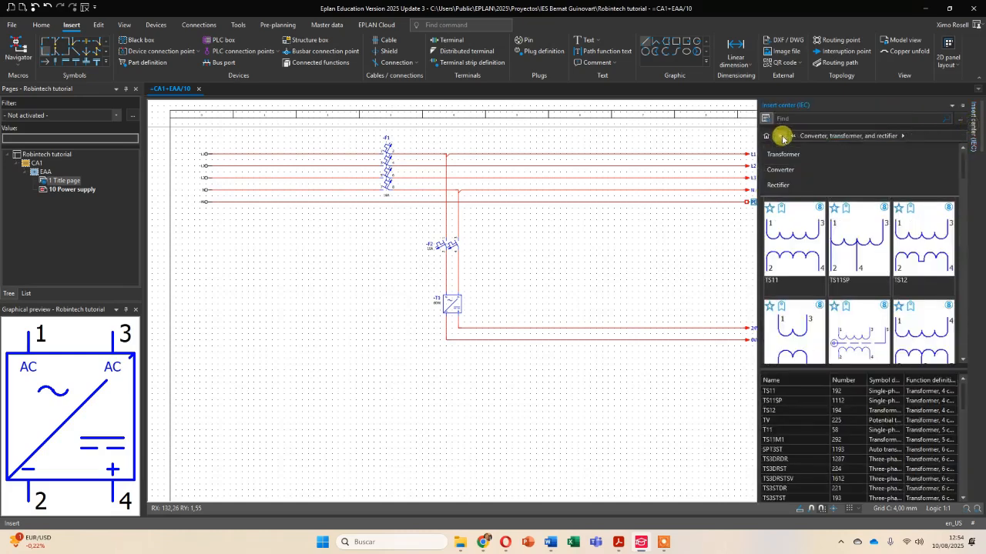
{"action": "left_click", "coordinate": [781, 137]}
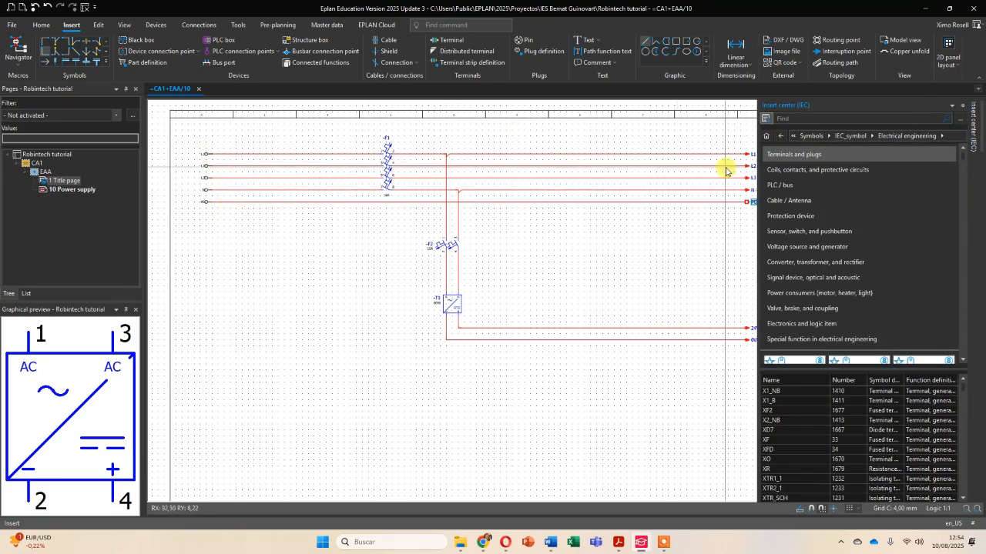
{"action": "left_click", "coordinate": [789, 154]}
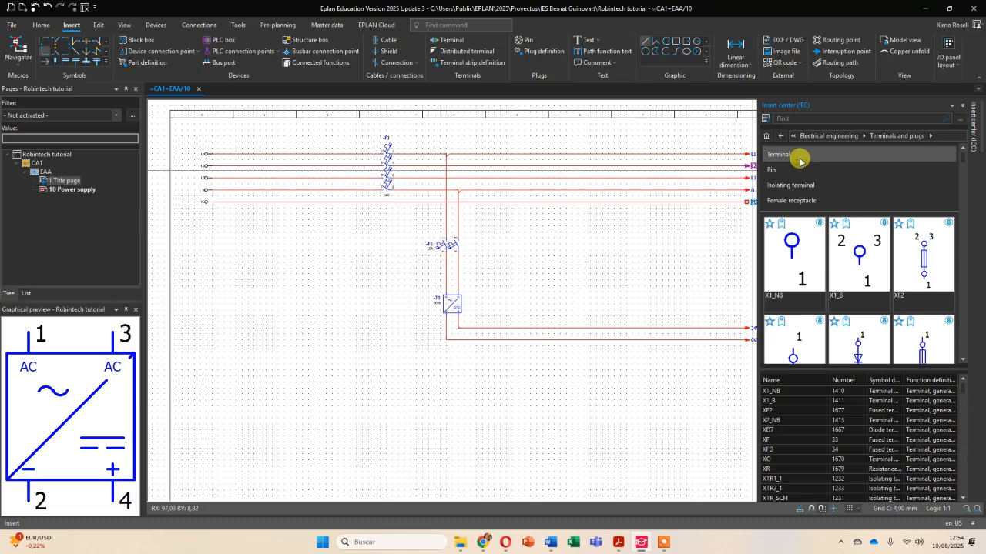
{"action": "left_click", "coordinate": [797, 158]}
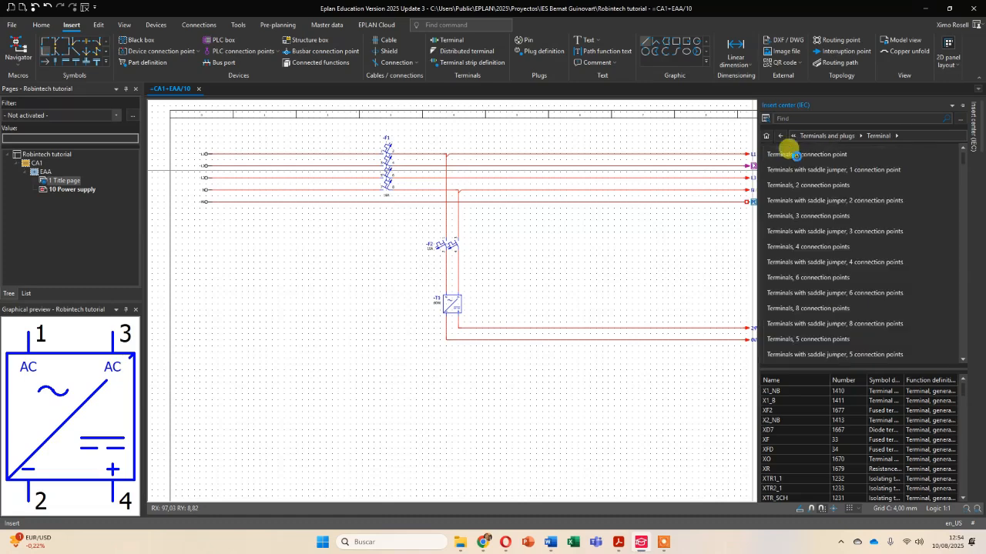
{"action": "left_click", "coordinate": [831, 201]}
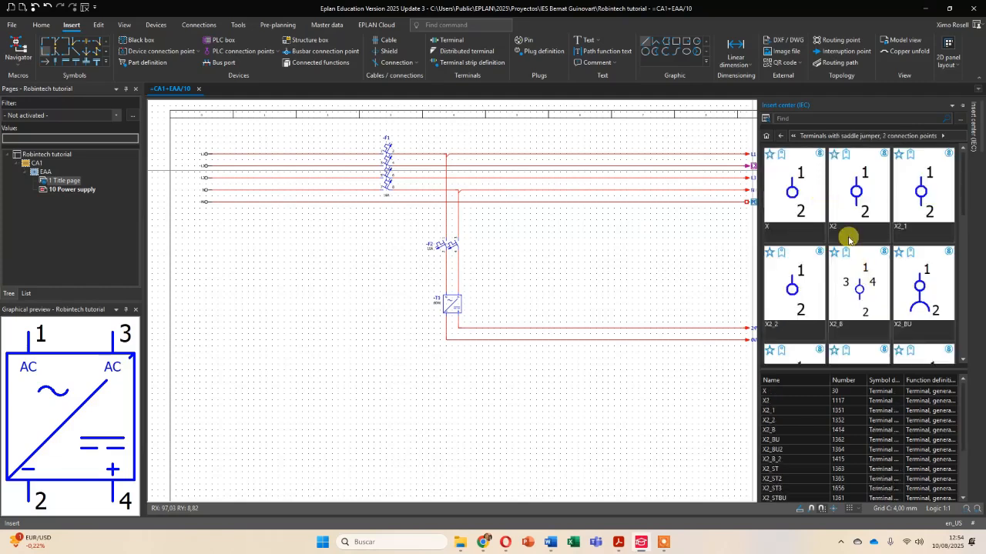
{"action": "scroll", "coordinate": [849, 231], "scroll_direction": "down", "scroll_amount": 1}
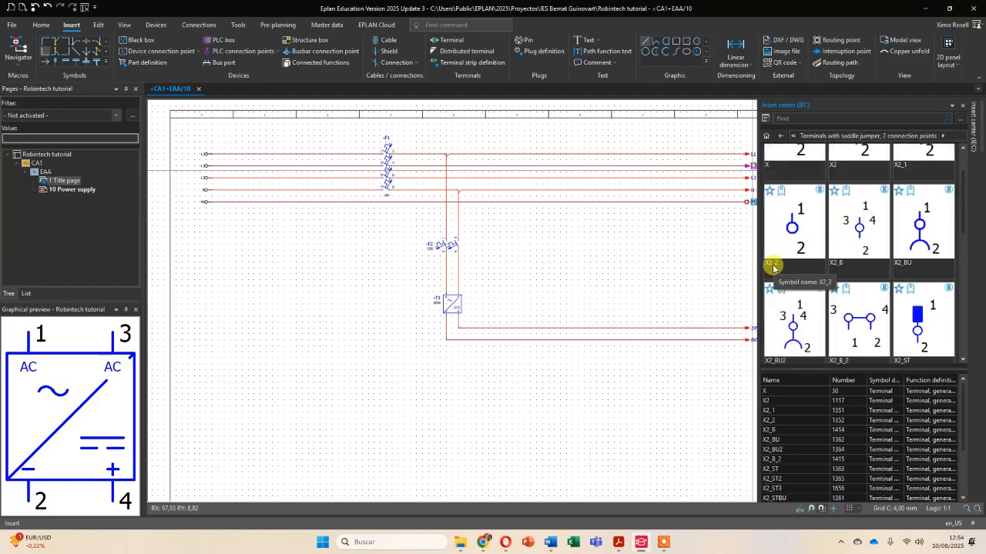
{"action": "left_click", "coordinate": [787, 228]}
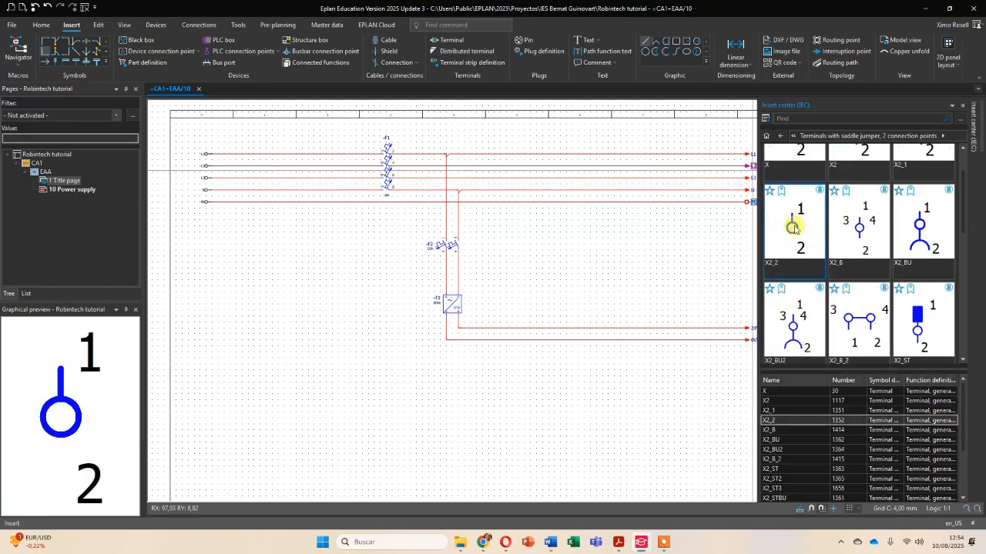
{"action": "double_click", "coordinate": [795, 231]}
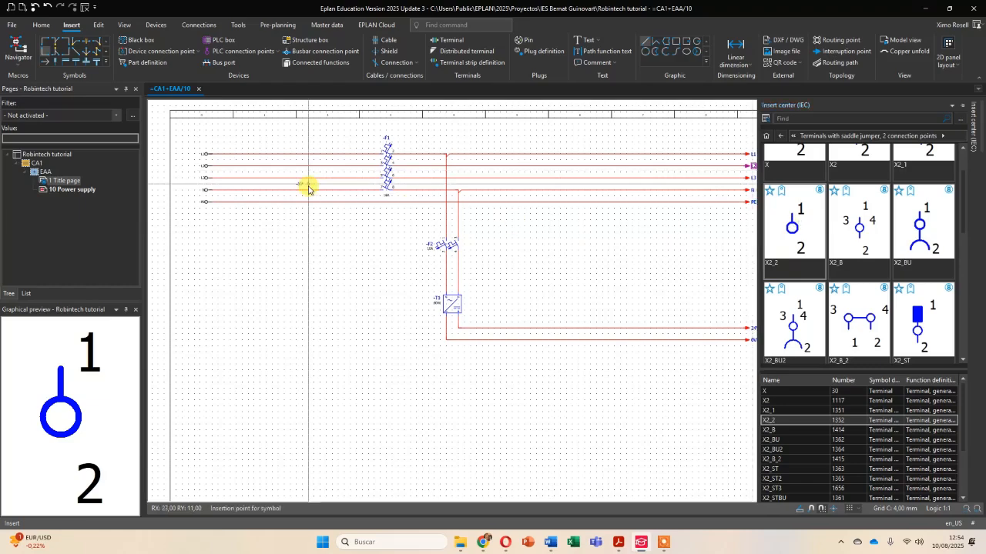
Rotate the terminal so its label sits above it and place it on the L1 line at RX 17, RY 6 as X1, designation 1.
{"action": "scroll", "coordinate": [253, 165], "scroll_direction": "up", "scroll_amount": 5}
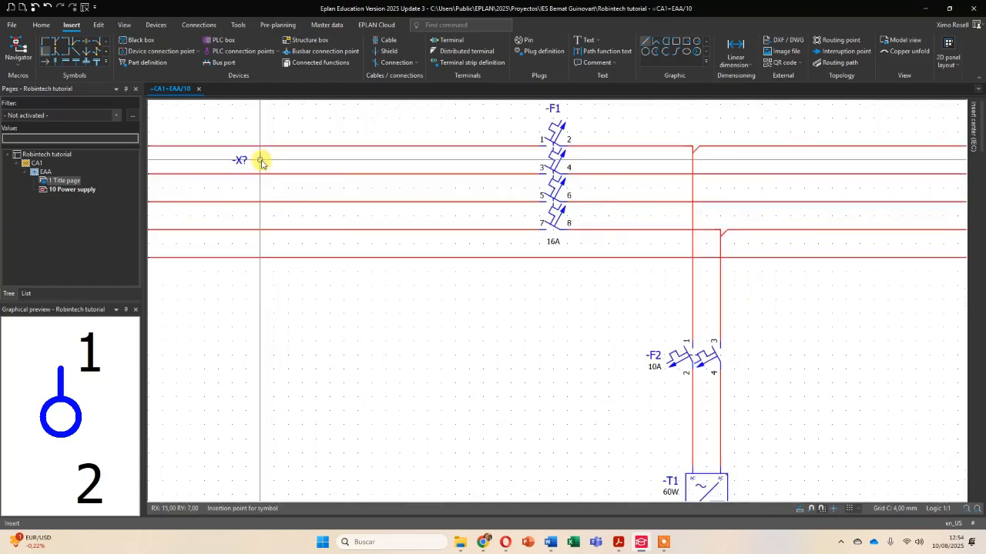
{"action": "middle_click_drag", "start_coordinate": [295, 183], "coordinate": [362, 226]}
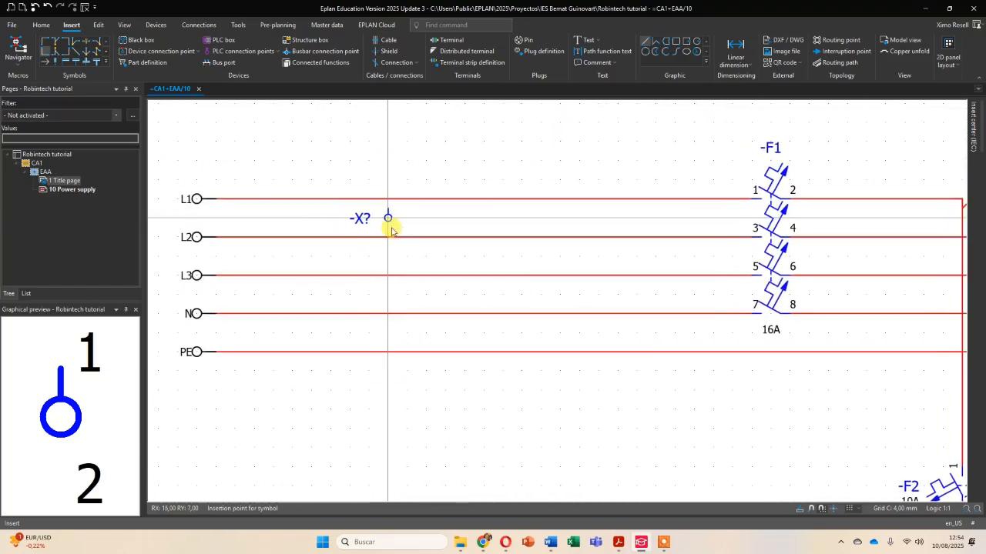
{"action": "scroll", "coordinate": [396, 225], "scroll_direction": "up", "scroll_amount": 3}
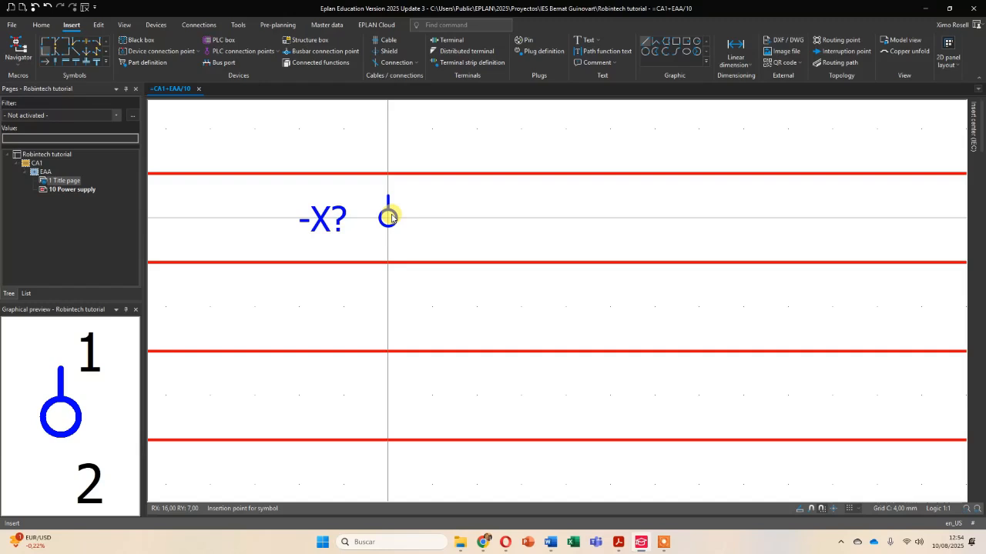
{"action": "scroll", "coordinate": [391, 218], "scroll_direction": "down", "scroll_amount": 5}
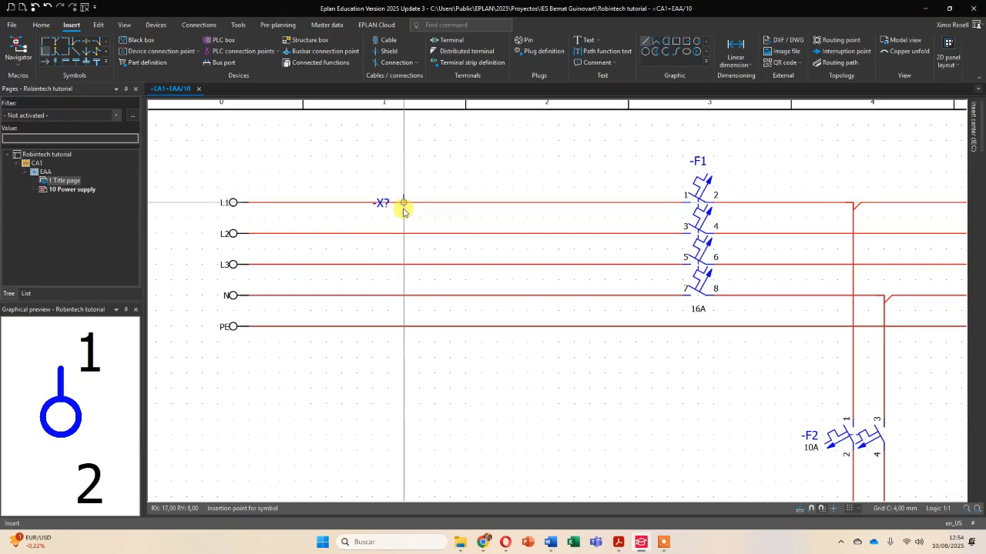
{"action": "key", "text": "Tab"}
{"action": "key", "text": "Tab"}
{"action": "key", "text": "Tab"}
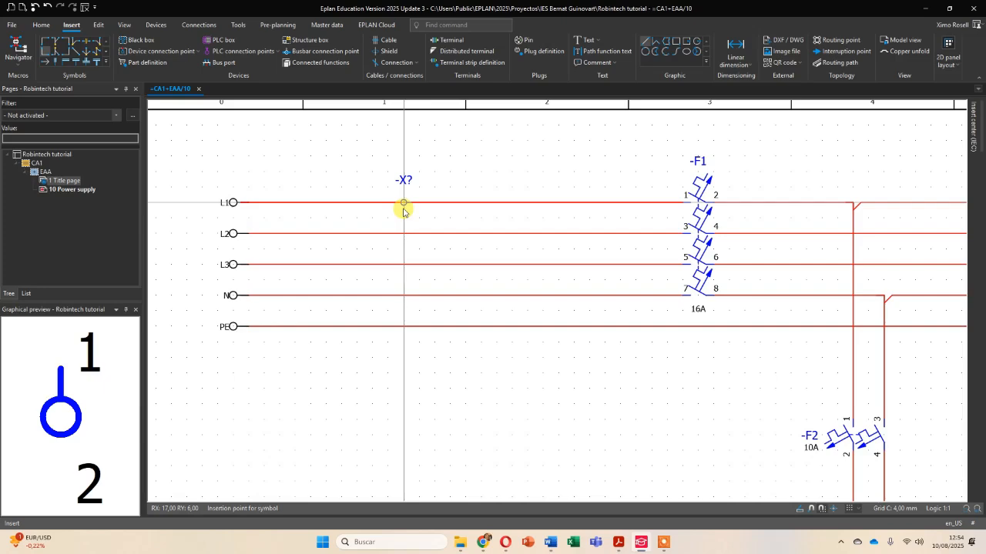
{"action": "left_click", "coordinate": [403, 206]}
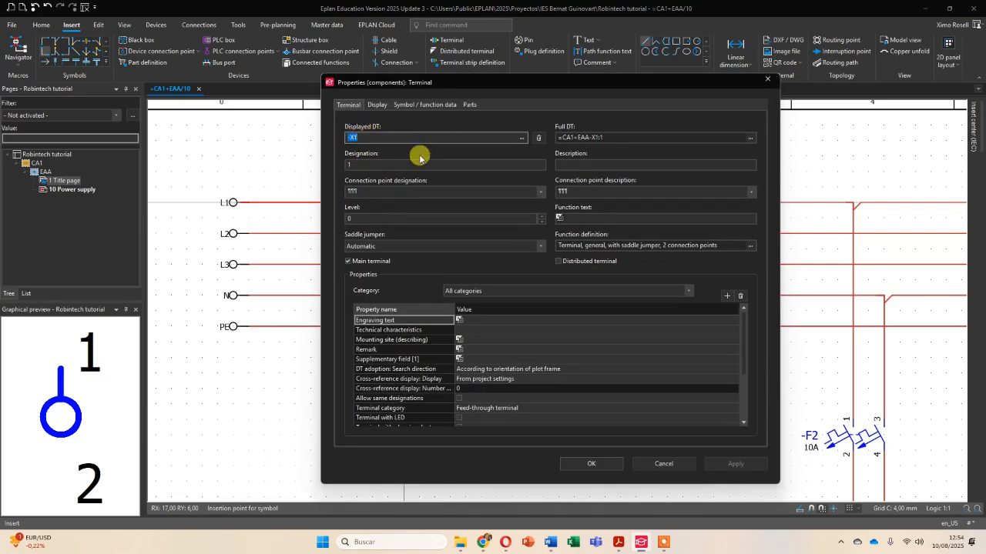
{"action": "left_click", "coordinate": [598, 464]}
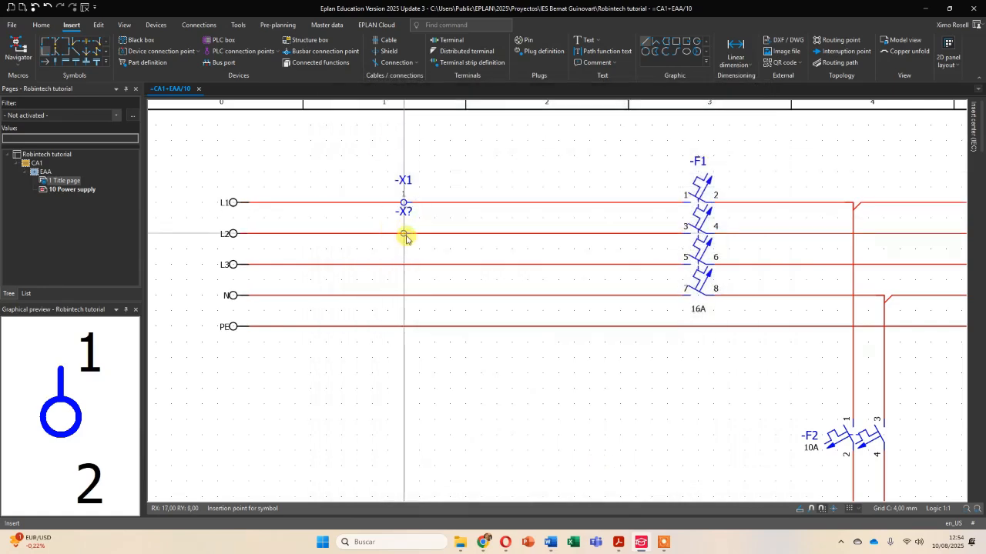
Place a second terminal on the L2 line at RX 17, RY 8 with displayed DT X1 and designation 2.
{"action": "left_click", "coordinate": [403, 234]}
{"action": "left_click", "coordinate": [370, 137]}
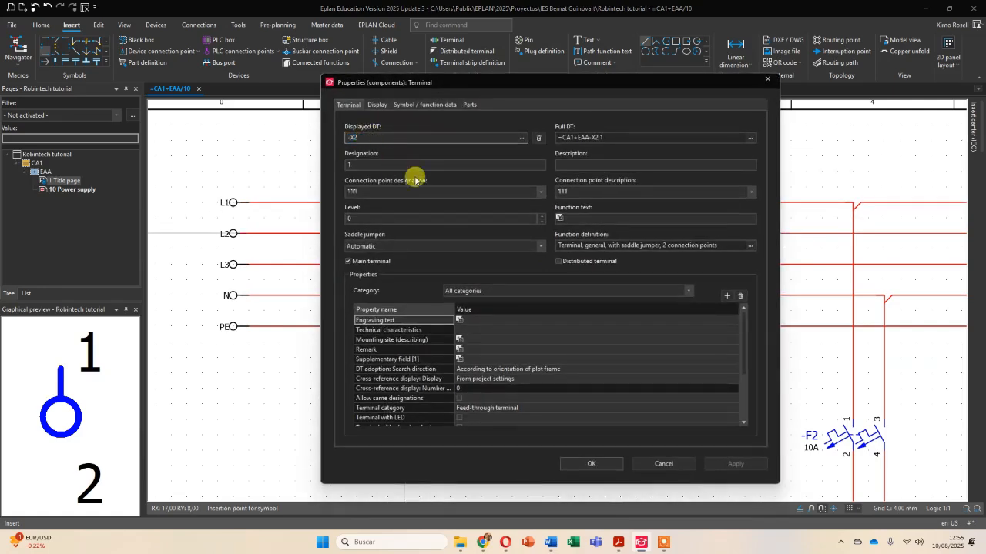
{"action": "key", "text": "Tab"}
{"action": "key", "text": "Tab"}
{"action": "key", "text": "Tab"}
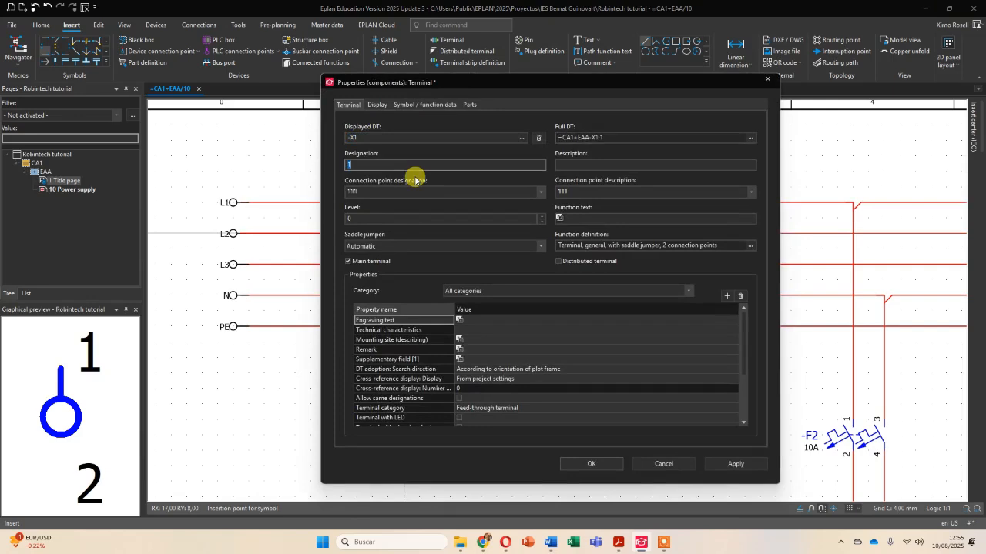
{"action": "key", "text": "Return"}
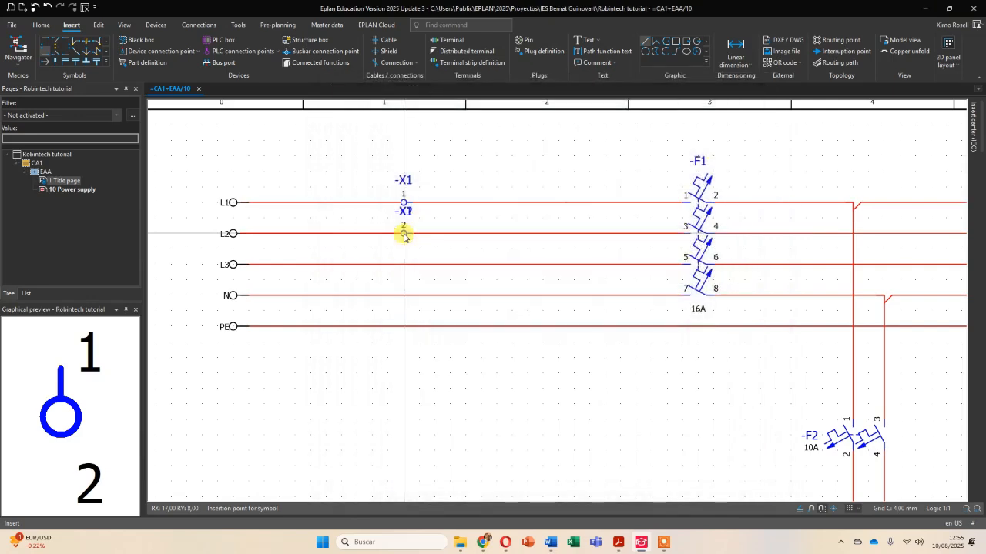
Place a third terminal on the L3 line at RX 17, RY 10 with displayed DT X1 and designation 3.
{"action": "left_click", "coordinate": [402, 264]}
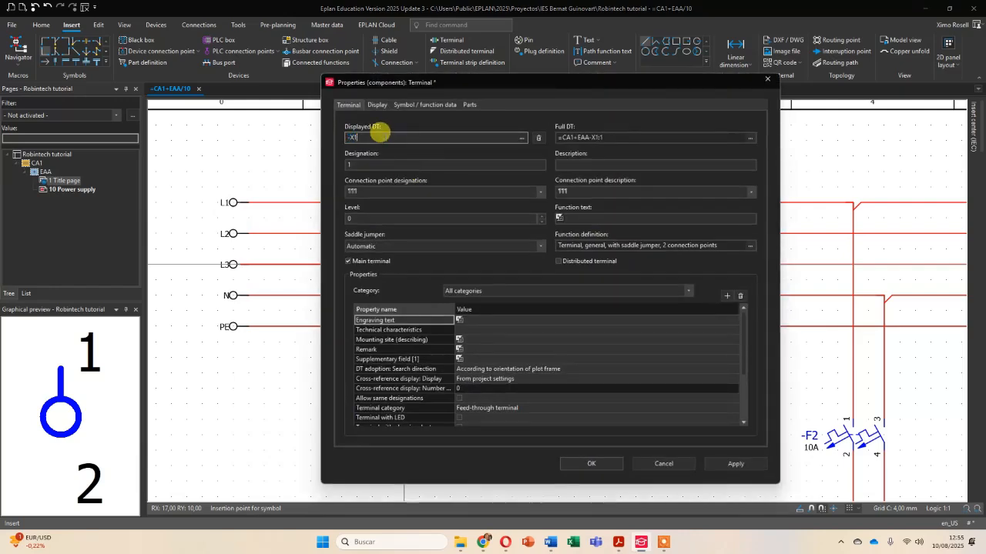
{"action": "key", "text": "Tab"}
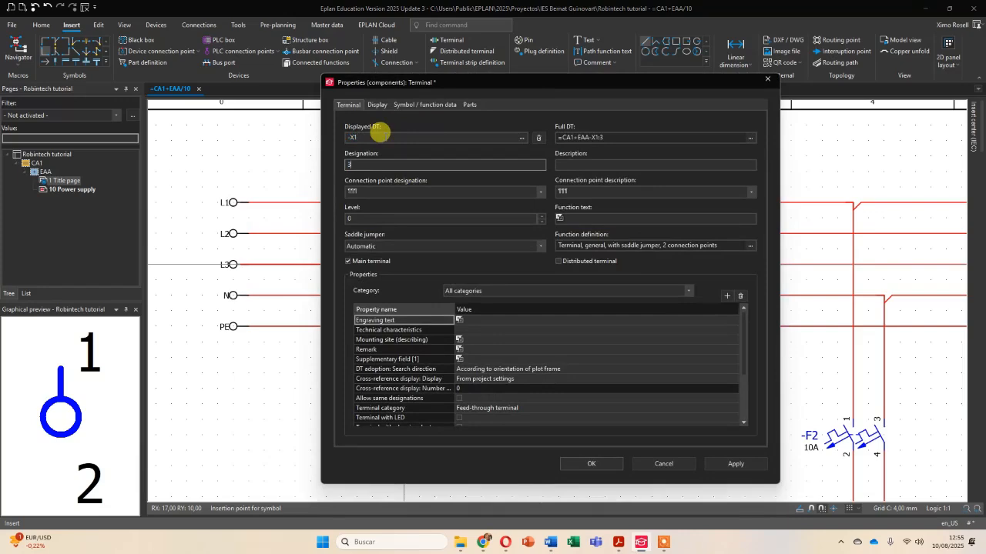
{"action": "type", "text": "3"}
{"action": "key", "text": "Return"}
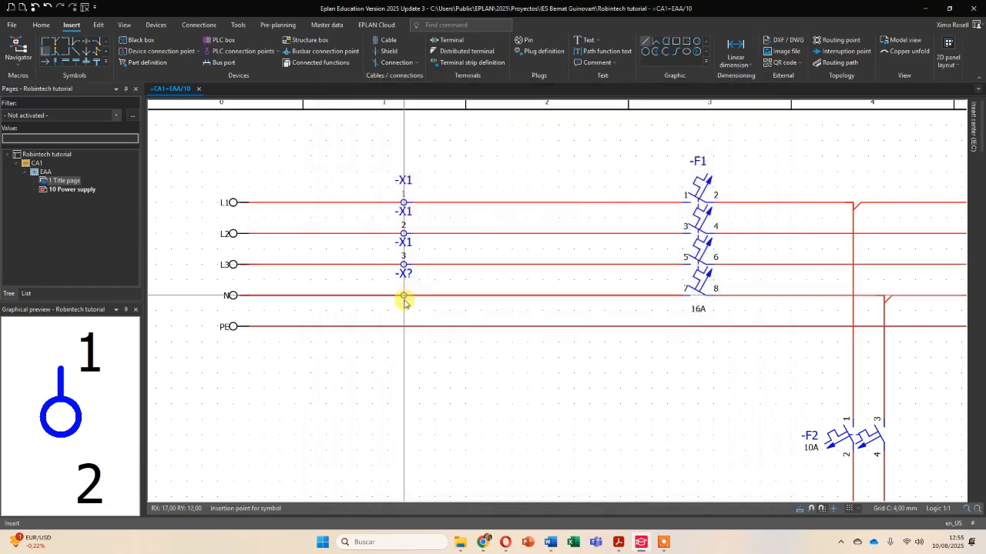
Place a fourth terminal on the N line at RX 17, RY 12 with displayed DT X1 and designation 4.
{"action": "left_click", "coordinate": [403, 297]}
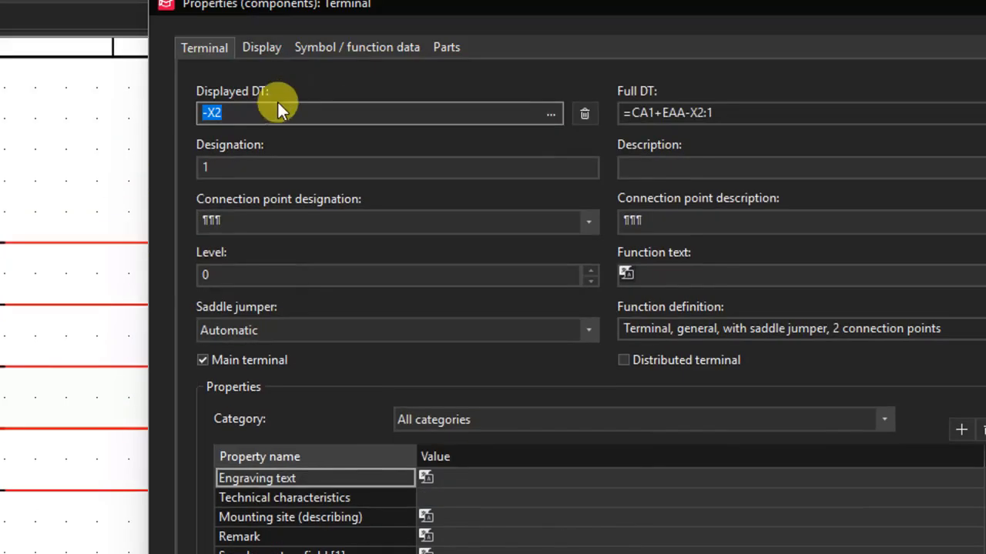
{"action": "key", "text": "BackSpace"}
{"action": "type", "text": "1"}
{"action": "key", "text": "Tab"}
{"action": "key", "text": "Tab"}
{"action": "key", "text": "Tab"}
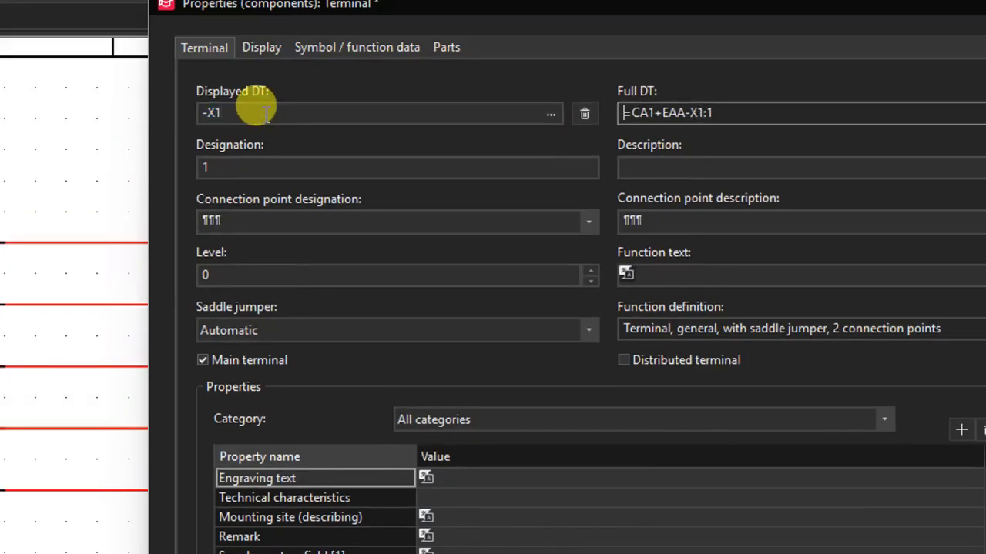
{"action": "key", "text": "Return"}
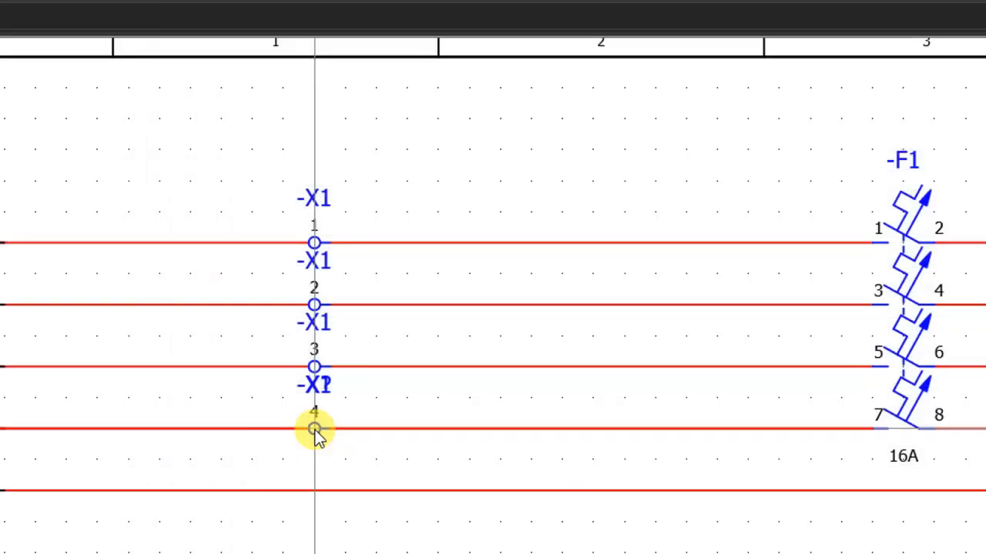
Place a fifth terminal on the PE line, aligned below the others, with displayed DT X1 and designation 5.
{"action": "scroll", "coordinate": [313, 471], "scroll_direction": "down", "scroll_amount": 1}
{"action": "left_click", "coordinate": [313, 466]}
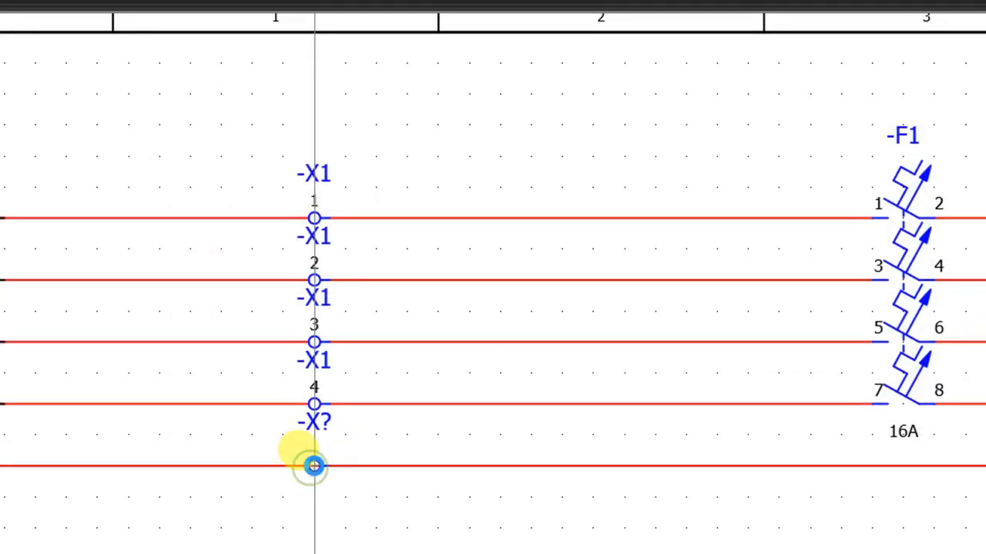
{"action": "scroll", "coordinate": [350, 470], "scroll_direction": "down", "scroll_amount": 1}
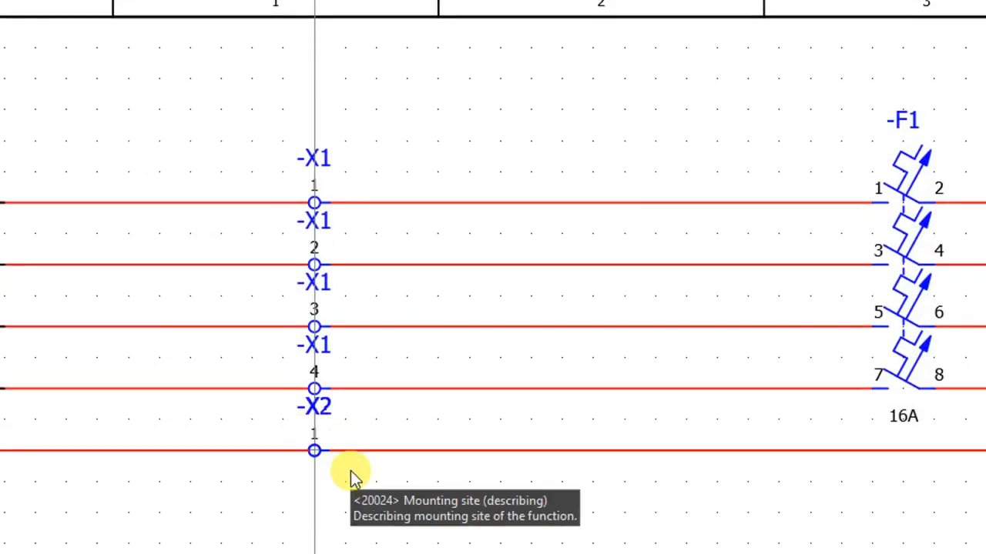
{"action": "left_click", "coordinate": [315, 448]}
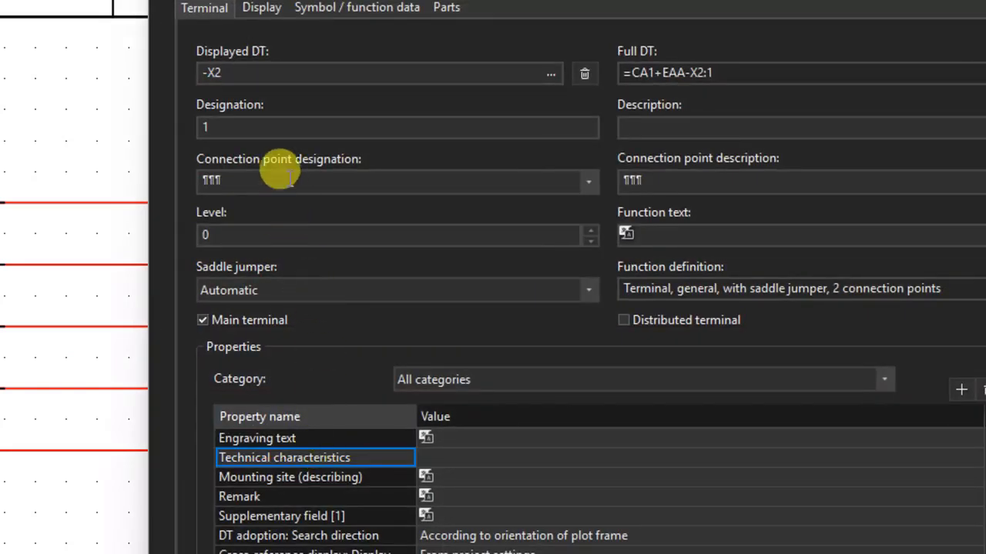
{"action": "left_click", "coordinate": [255, 72]}
{"action": "key", "text": "BackSpace"}
{"action": "type", "text": "1"}
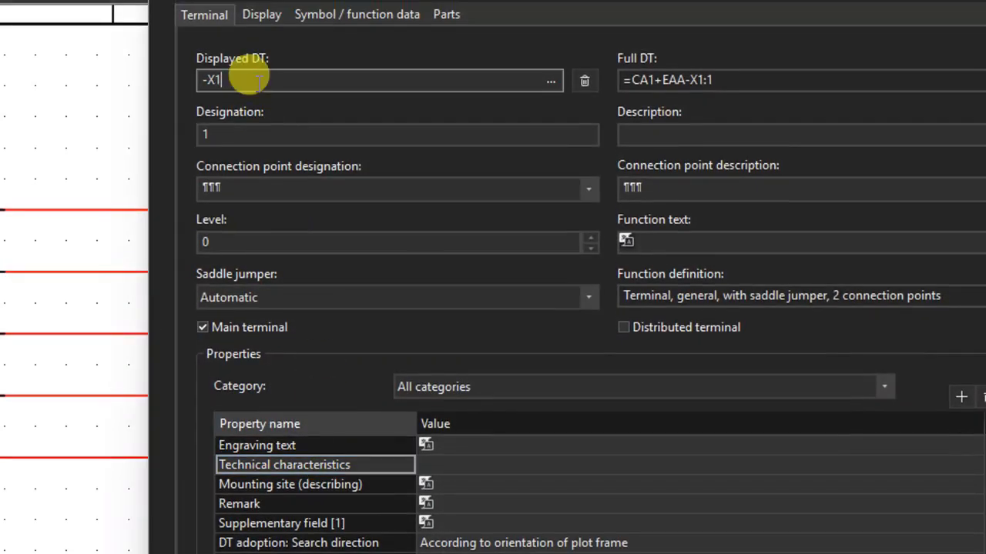
{"action": "key", "text": "Tab"}
{"action": "key", "text": "Tab"}
{"action": "key", "text": "Tab"}
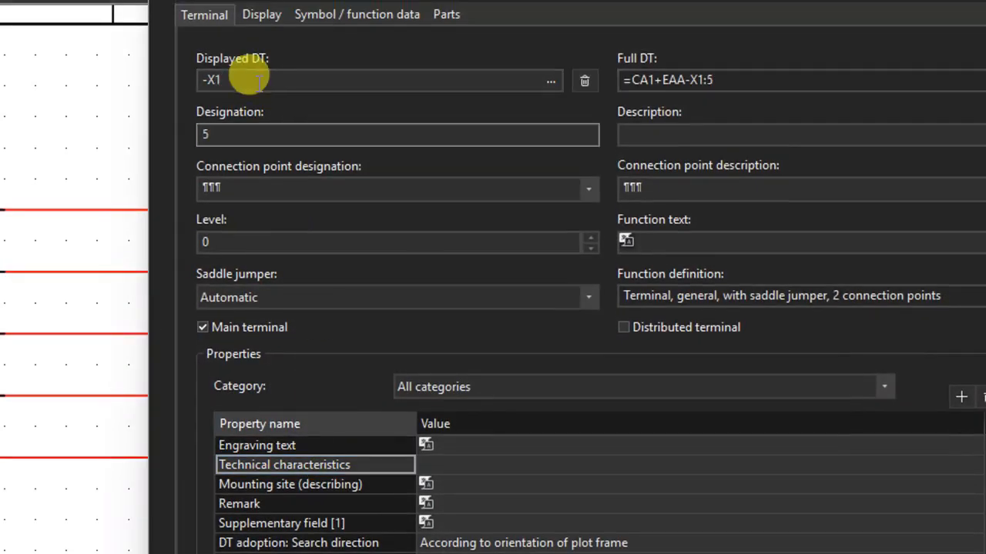
{"action": "key", "text": "Return"}
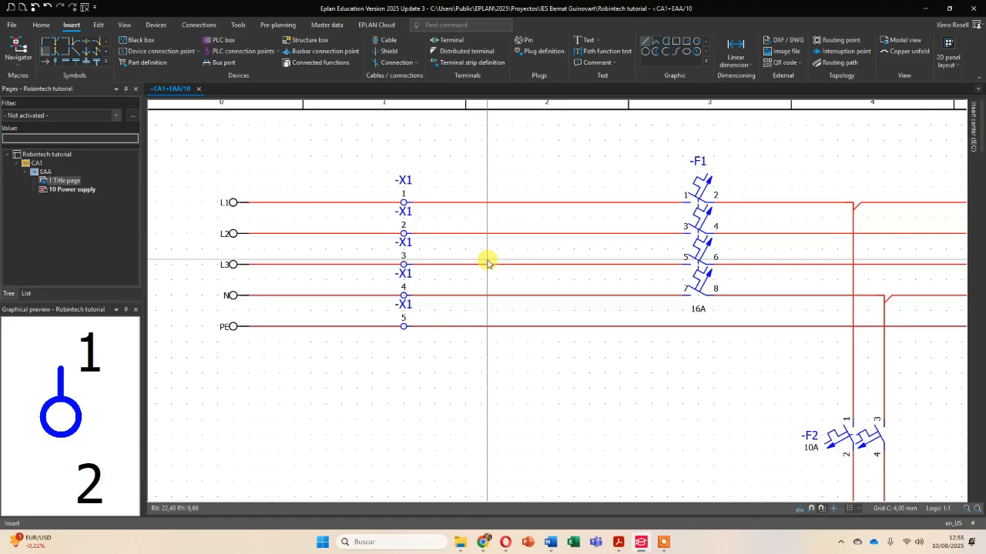
{"action": "scroll", "coordinate": [431, 332], "scroll_direction": "down", "scroll_amount": 2}
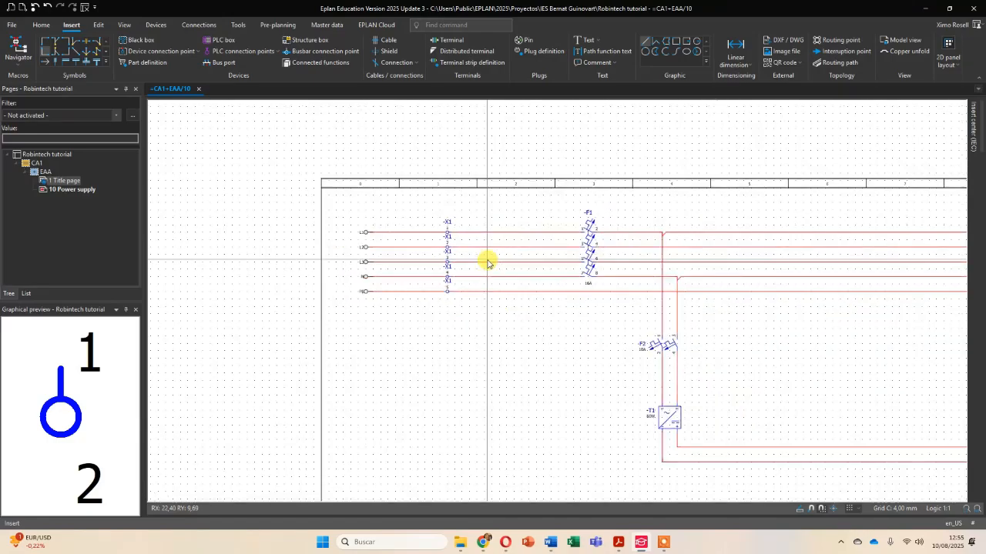
{"action": "scroll", "coordinate": [487, 262], "scroll_direction": "down", "scroll_amount": 1}
{"action": "middle_click_drag", "start_coordinate": [567, 314], "coordinate": [491, 246]}
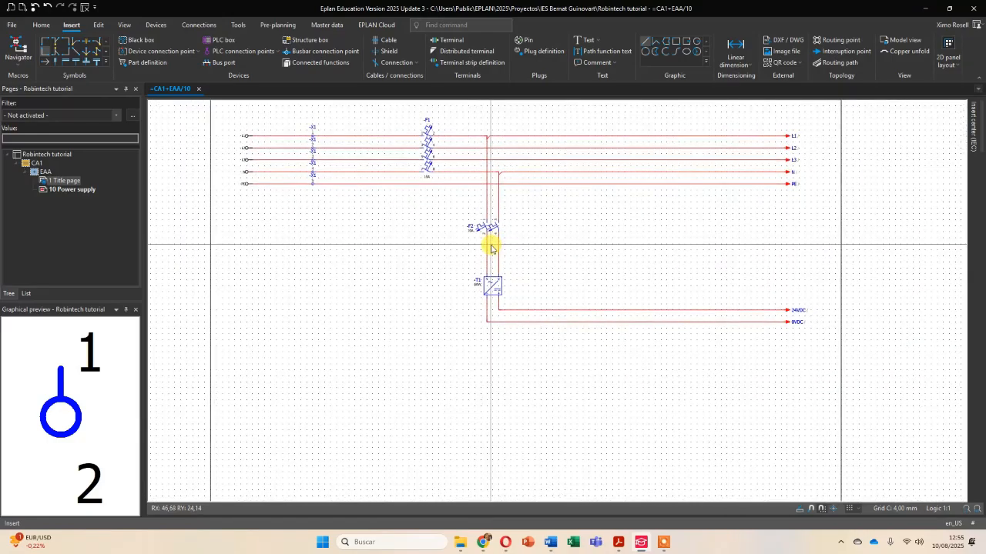
{"action": "scroll", "coordinate": [562, 247], "scroll_direction": "down", "scroll_amount": 1}
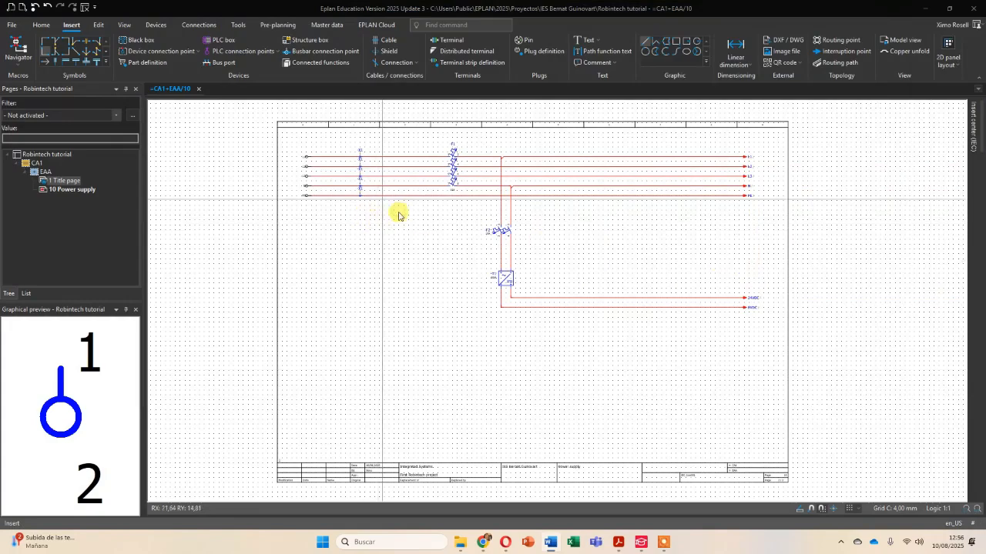
{"action": "scroll", "coordinate": [493, 279], "scroll_direction": "up", "scroll_amount": 1}
{"action": "scroll", "coordinate": [493, 279], "scroll_direction": "down", "scroll_amount": 2}
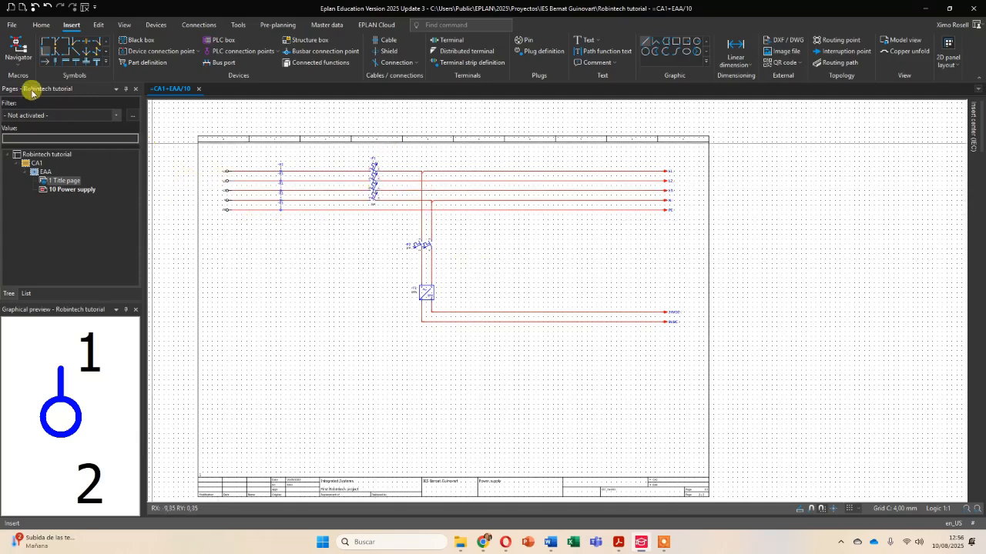
Examine the backup options for the Robintech tutorial project, including the backup directory selection, without making a backup.
{"action": "left_click", "coordinate": [13, 29]}
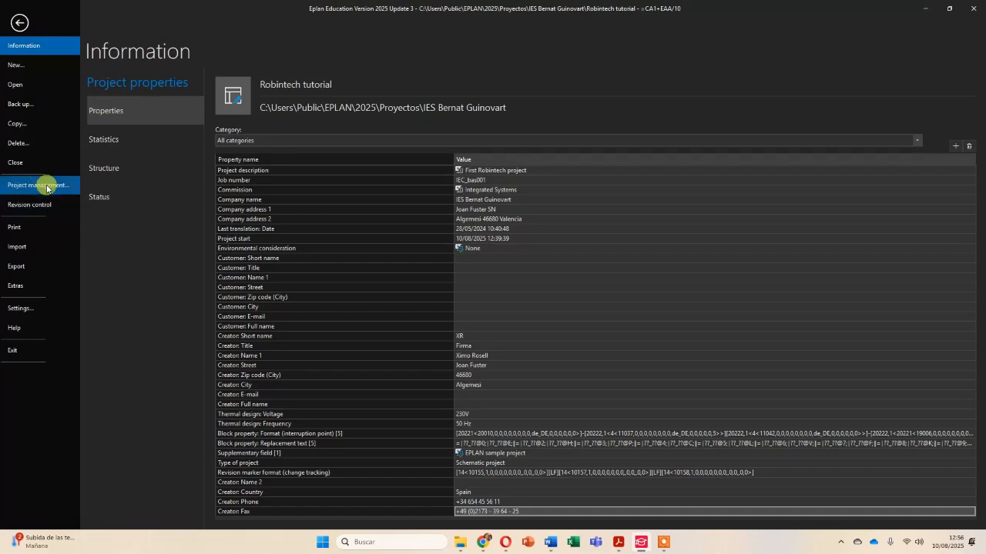
{"action": "left_click", "coordinate": [41, 108]}
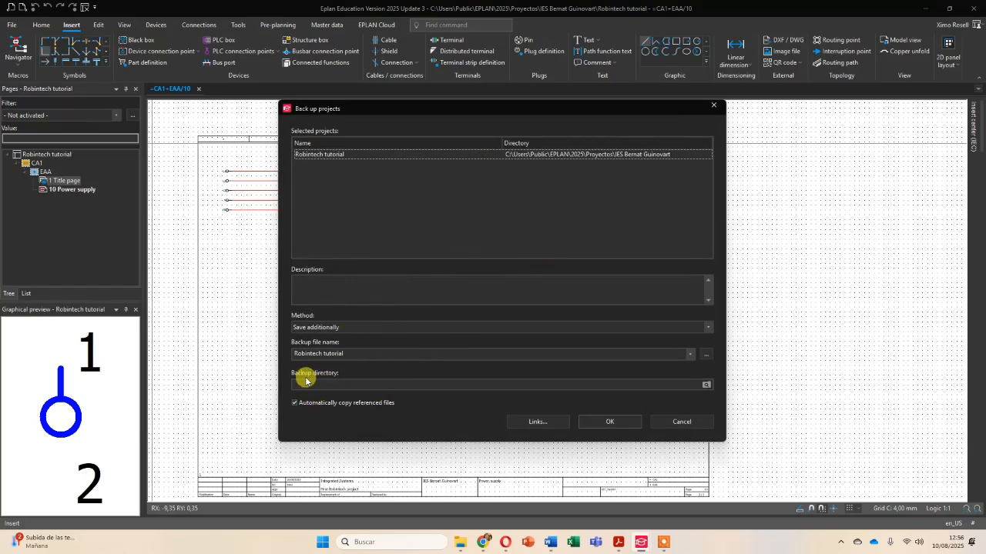
{"action": "left_click", "coordinate": [705, 384]}
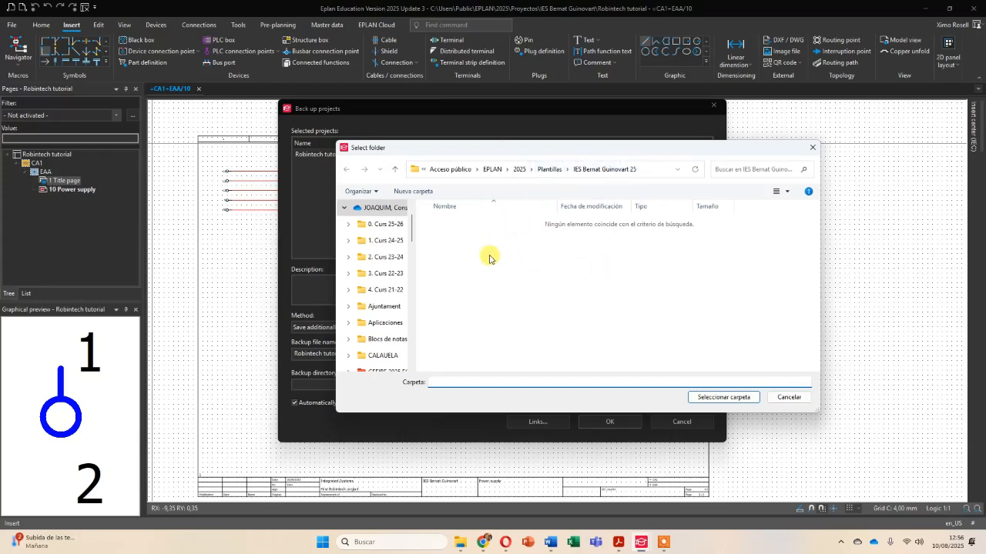
{"action": "left_click", "coordinate": [810, 154]}
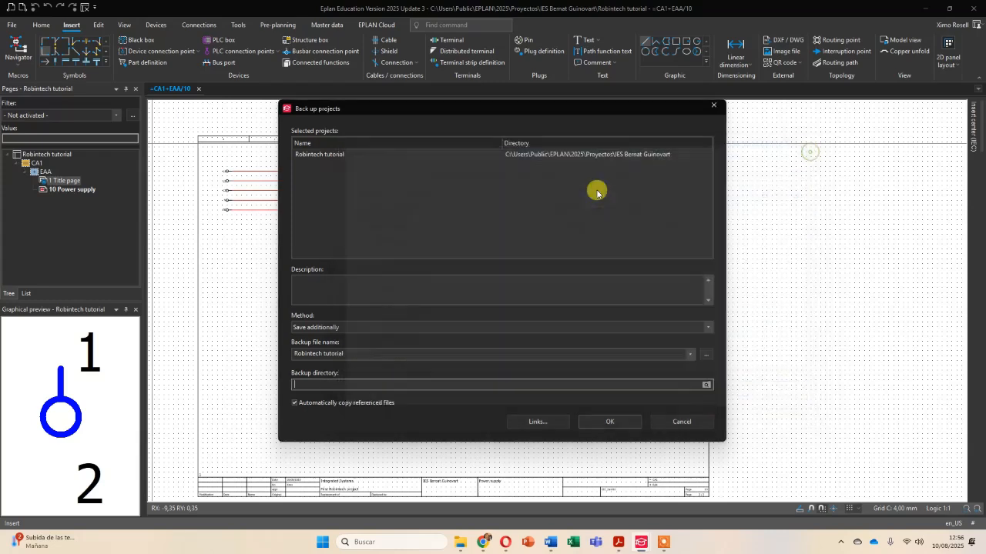
{"action": "left_click", "coordinate": [678, 424]}
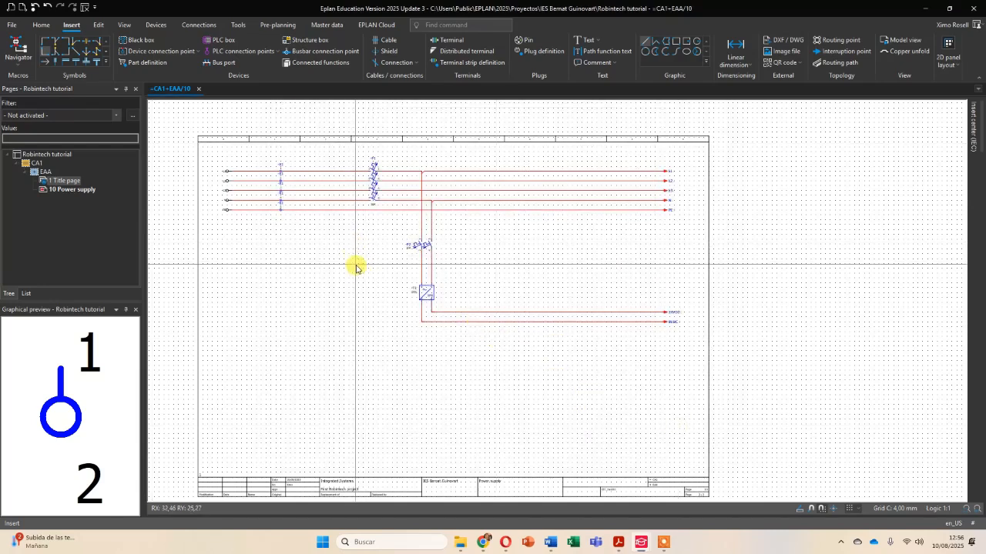
Close the Robintech tutorial project.
{"action": "left_click", "coordinate": [11, 27]}
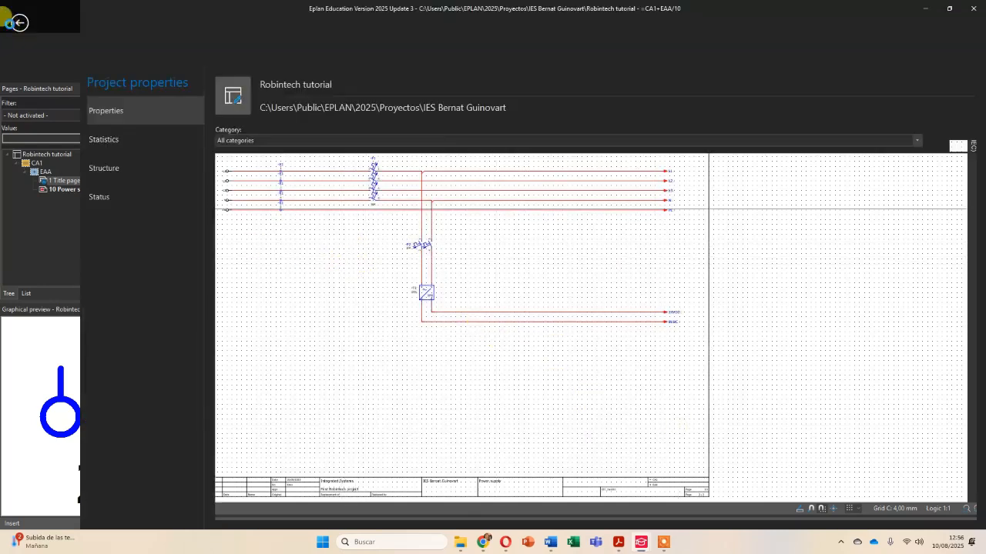
{"action": "left_click", "coordinate": [18, 23]}
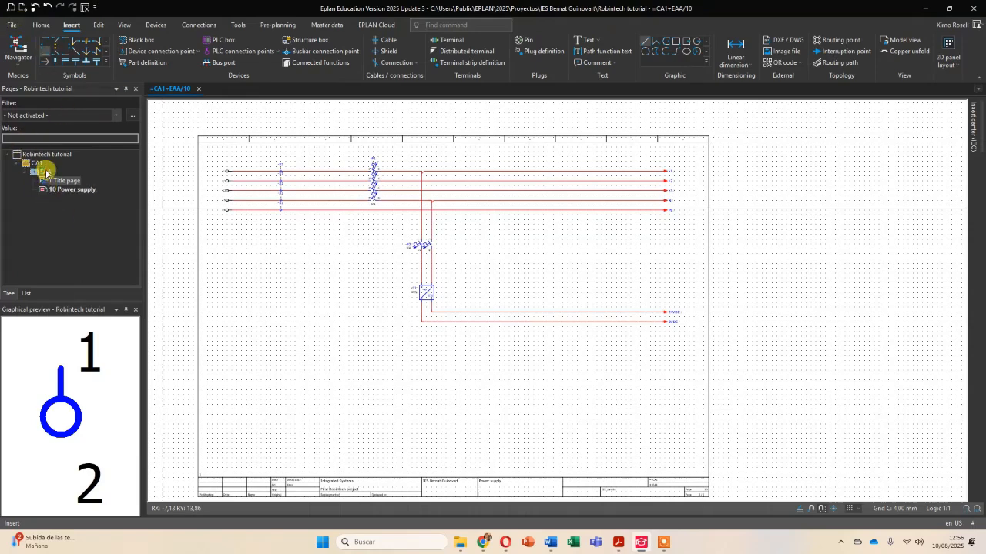
{"action": "left_click", "coordinate": [12, 26]}
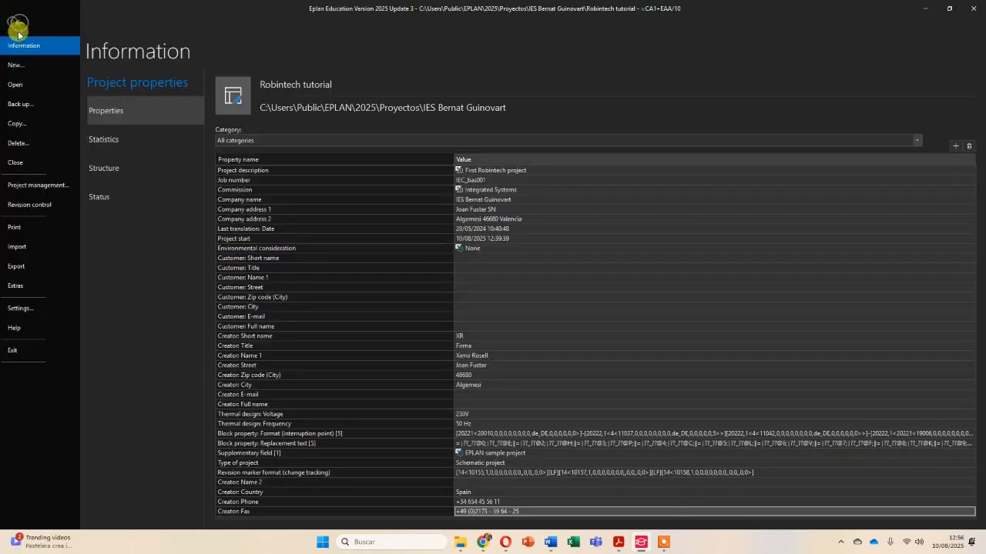
{"action": "left_click", "coordinate": [23, 163]}
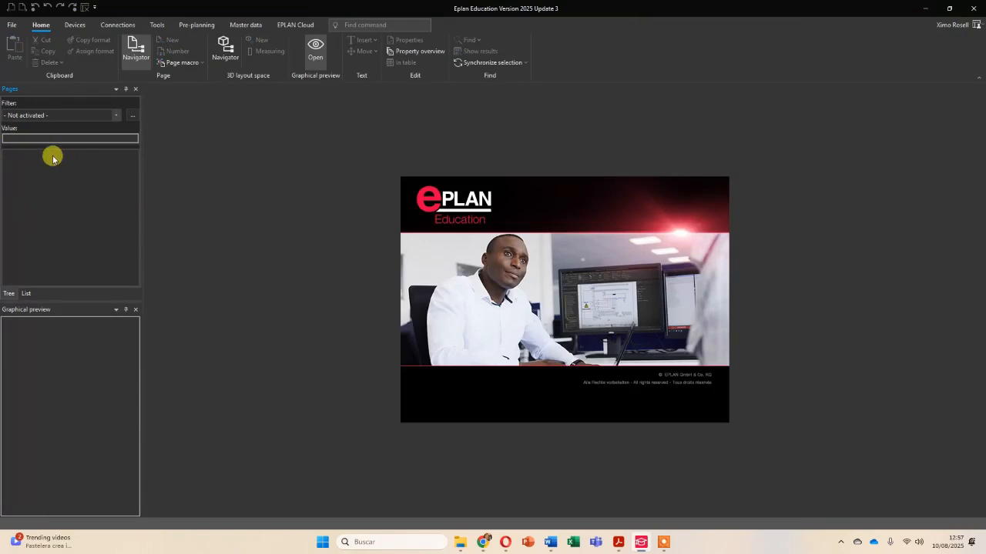
Reopen Robintech tutorial.elk from the recently used projects and display its page 10 Power supply.
{"action": "left_click", "coordinate": [14, 27]}
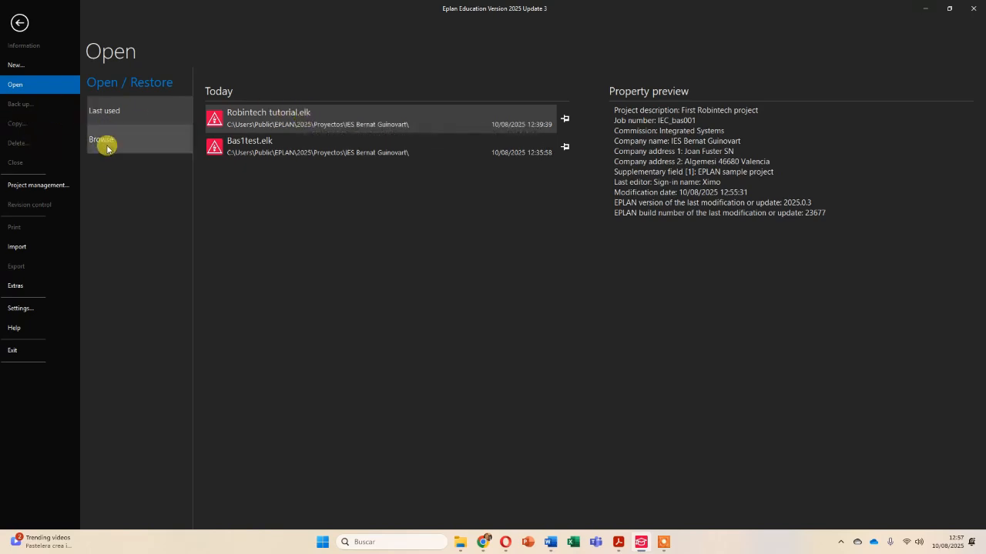
{"action": "left_click", "coordinate": [307, 122]}
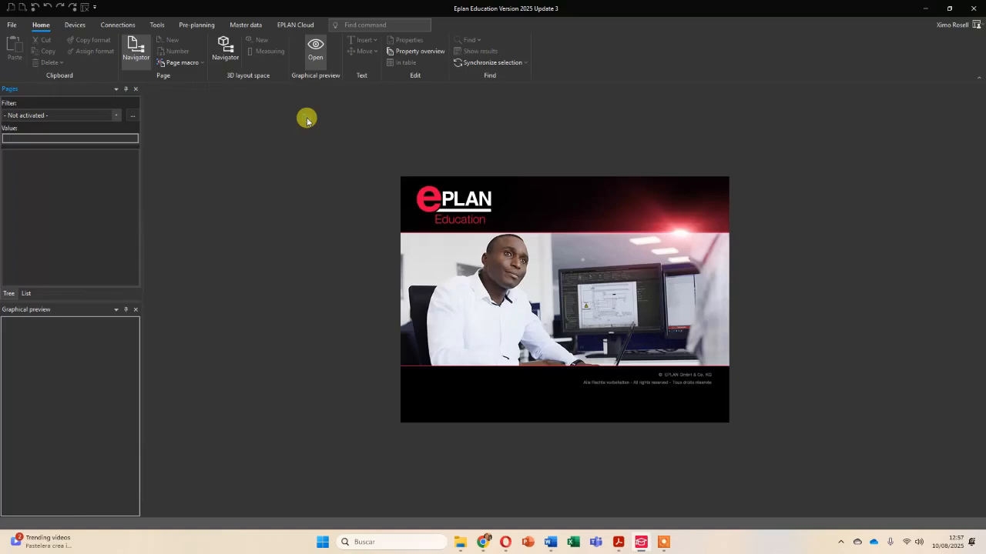
{"action": "double_click", "coordinate": [65, 191]}
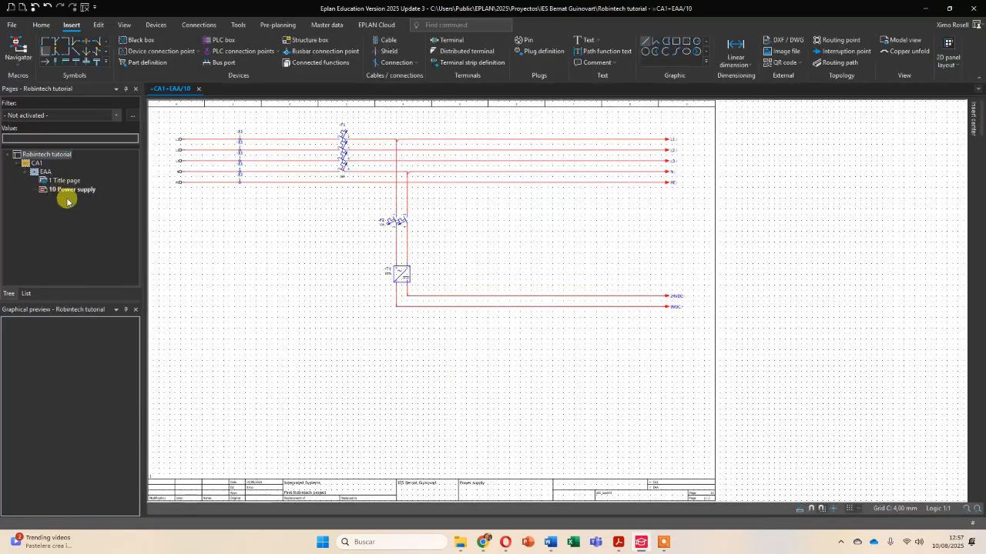
{"action": "scroll", "coordinate": [374, 206], "scroll_direction": "down", "scroll_amount": 1}
{"action": "middle_click_drag", "start_coordinate": [368, 282], "coordinate": [383, 264]}
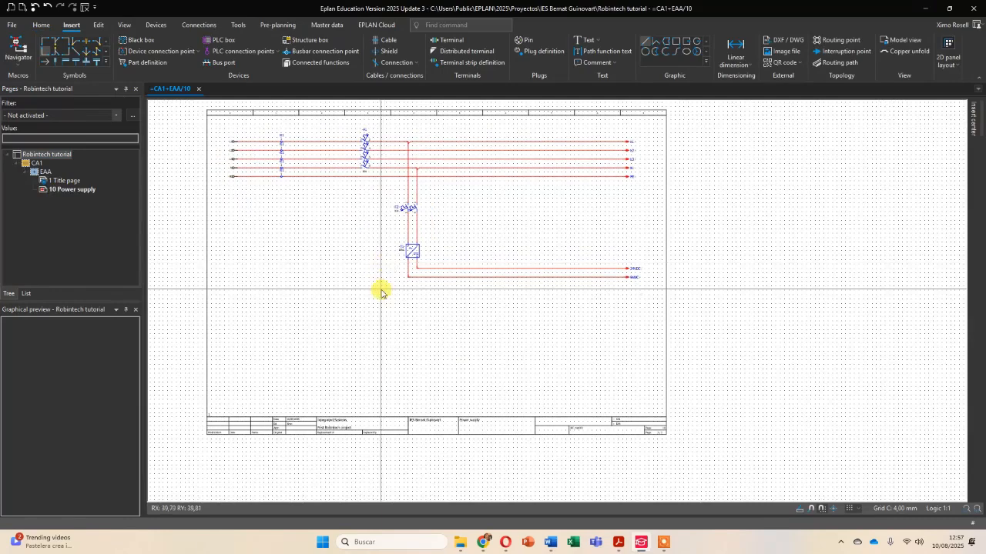